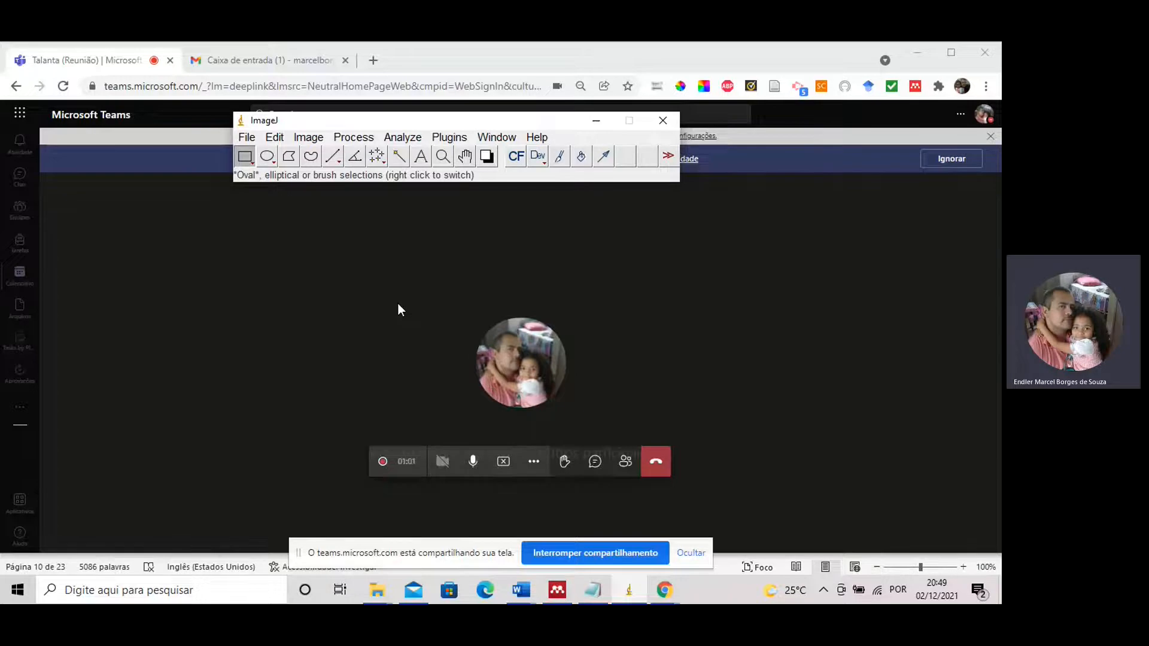
Switch to the Talanta folder in File Explorer.
mouse_move(384, 581)
click(399, 537)
click(813, 165)
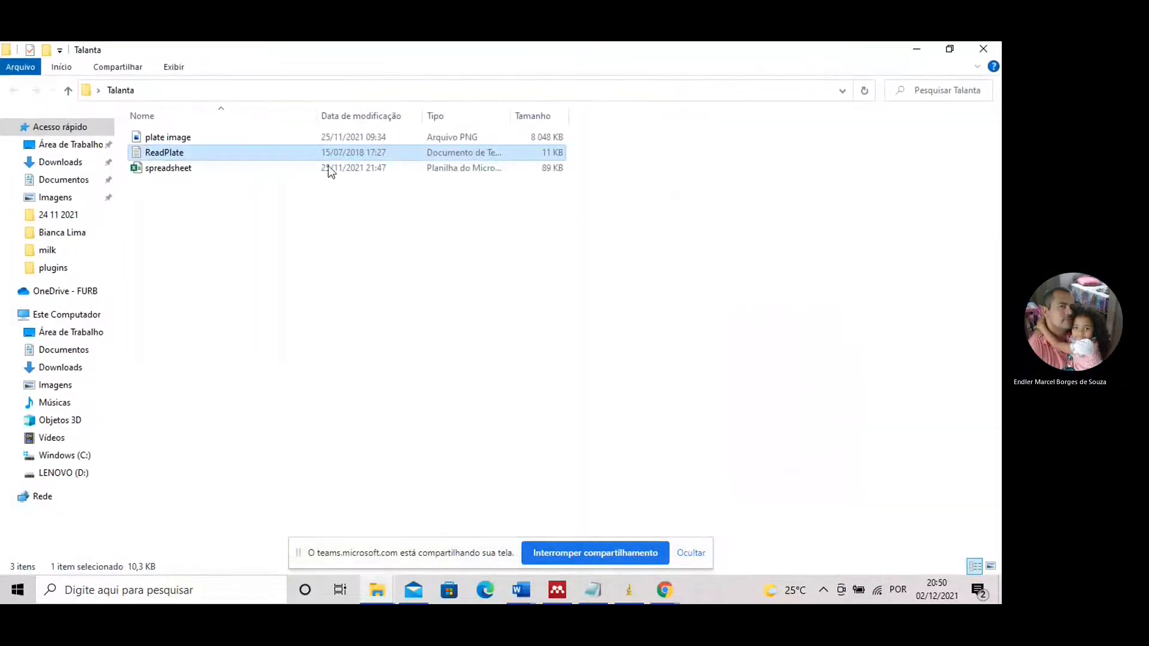
Review the plate image, ReadPlate and spreadsheet files in the Talanta folder.
click(199, 140)
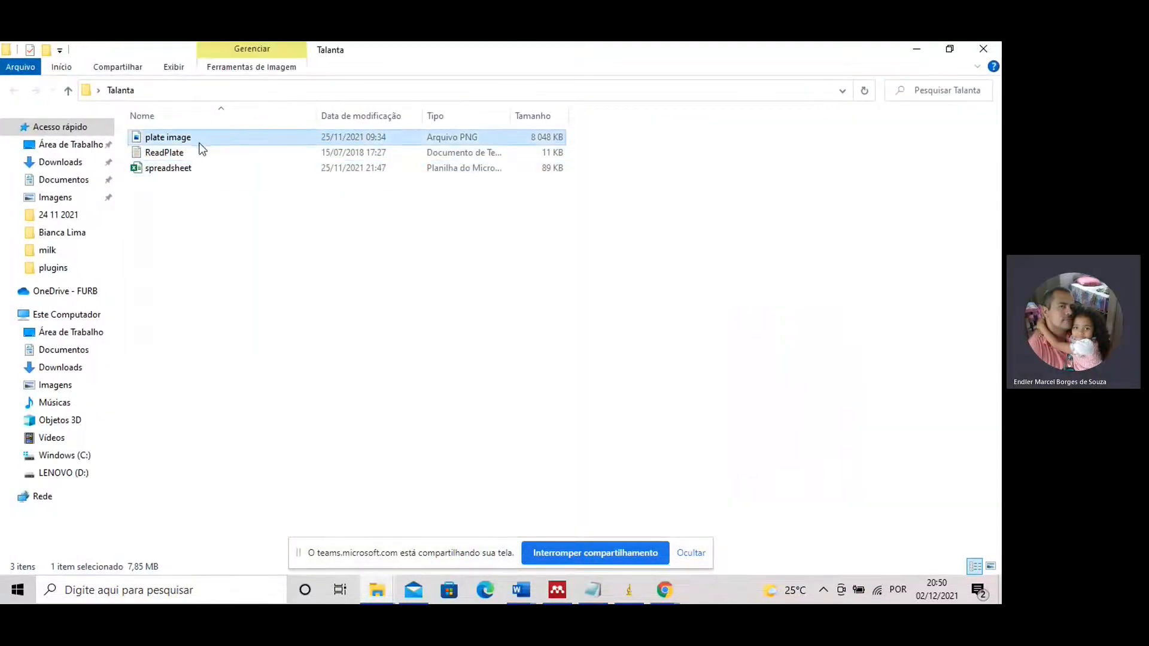
click(195, 152)
click(189, 168)
click(190, 138)
click(180, 154)
click(172, 168)
click(172, 140)
click(172, 153)
click(166, 169)
click(166, 153)
click(166, 142)
click(169, 155)
click(167, 168)
click(163, 153)
click(154, 170)
click(158, 154)
click(157, 139)
mouse_move(165, 157)
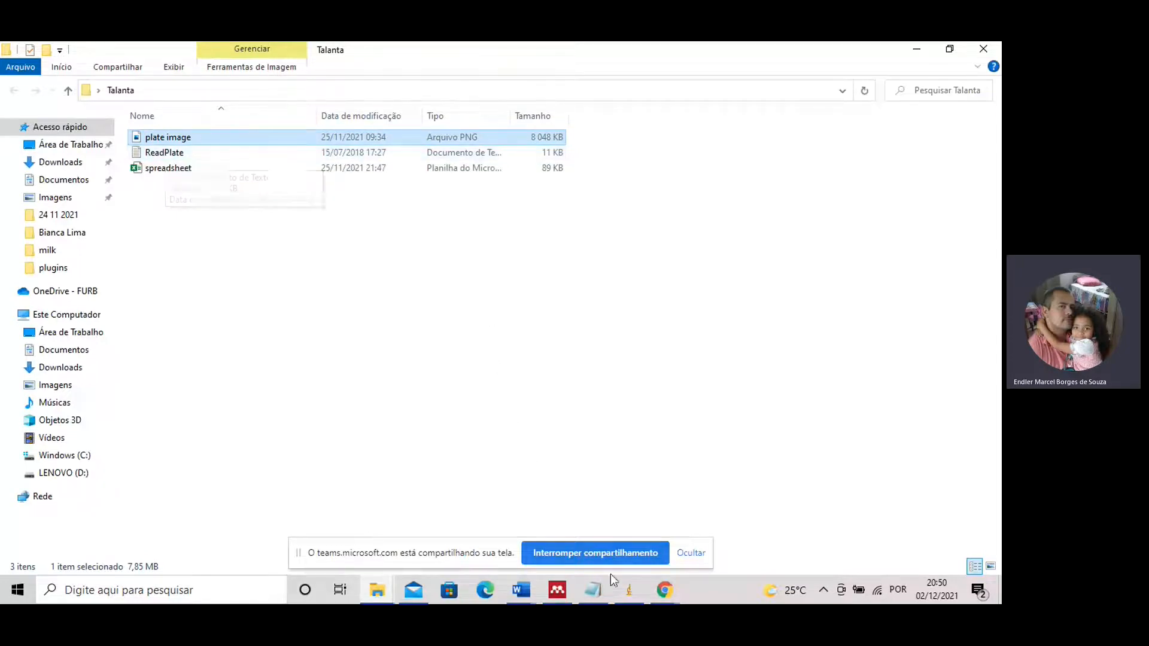
click(630, 590)
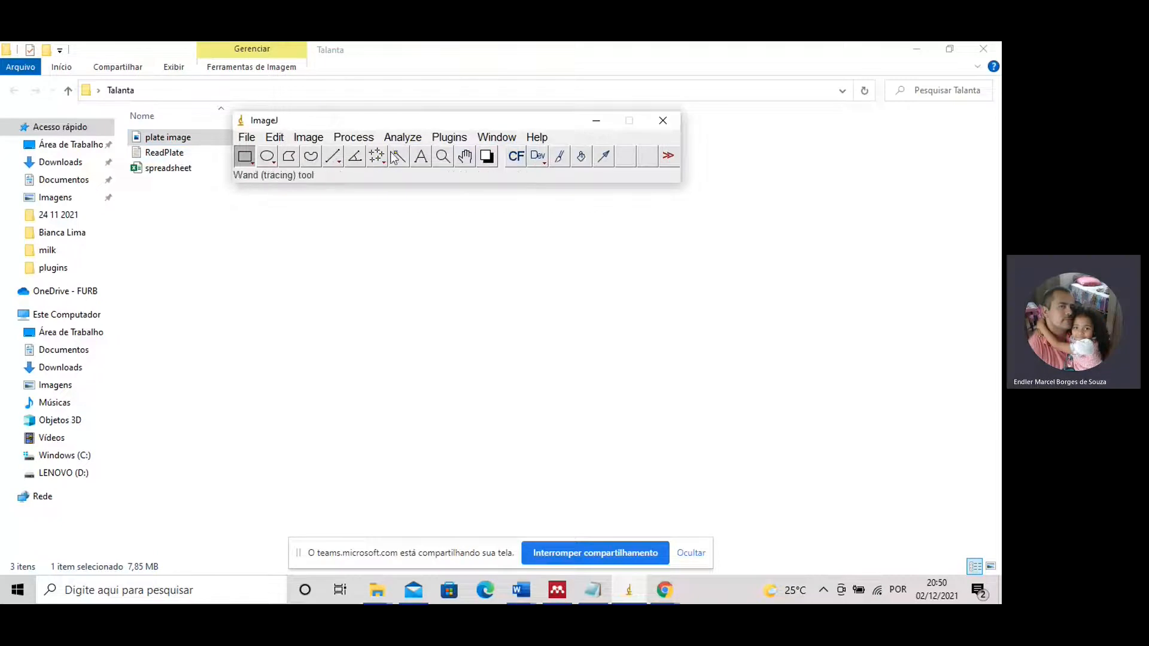
click(449, 138)
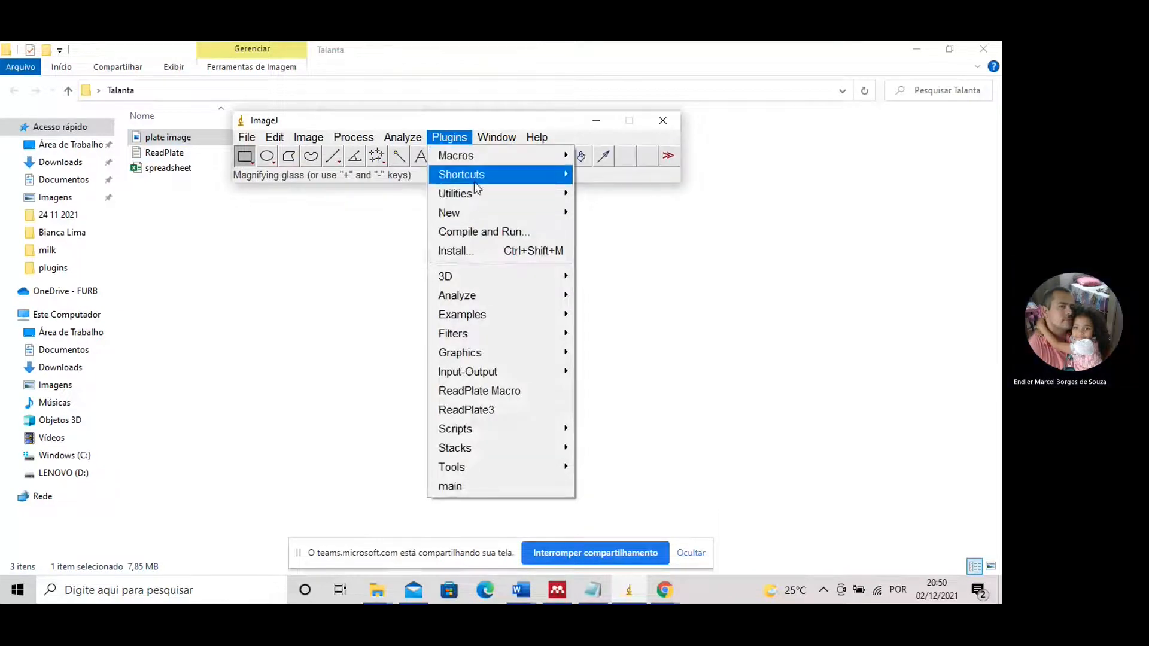
mouse_move(474, 284)
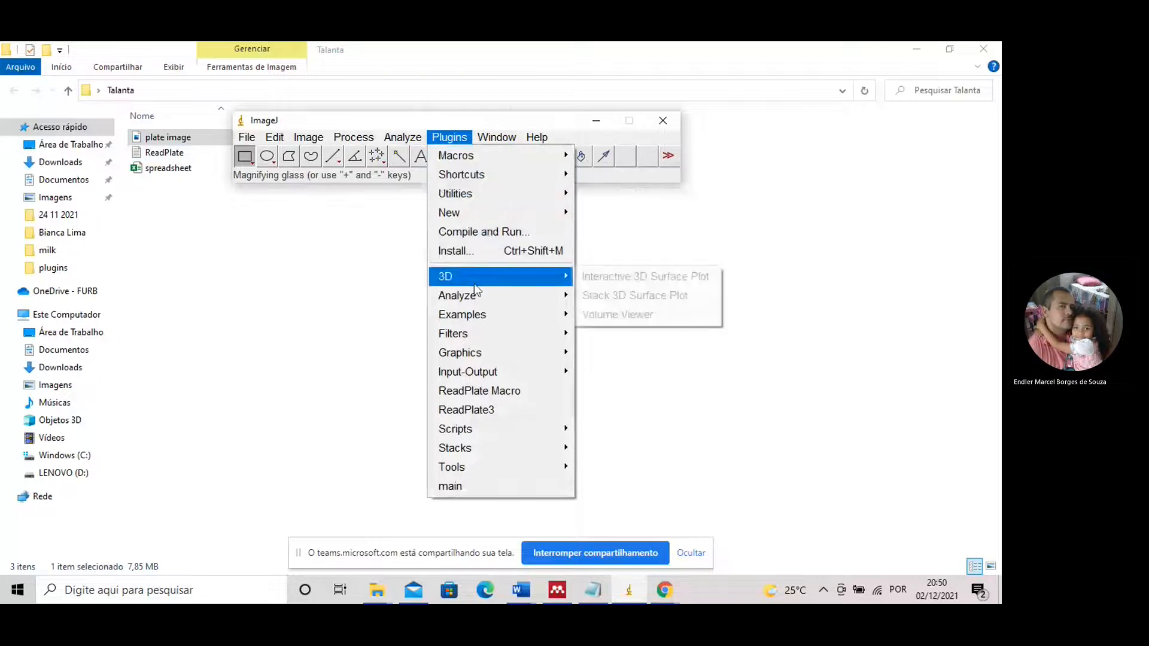
mouse_move(476, 195)
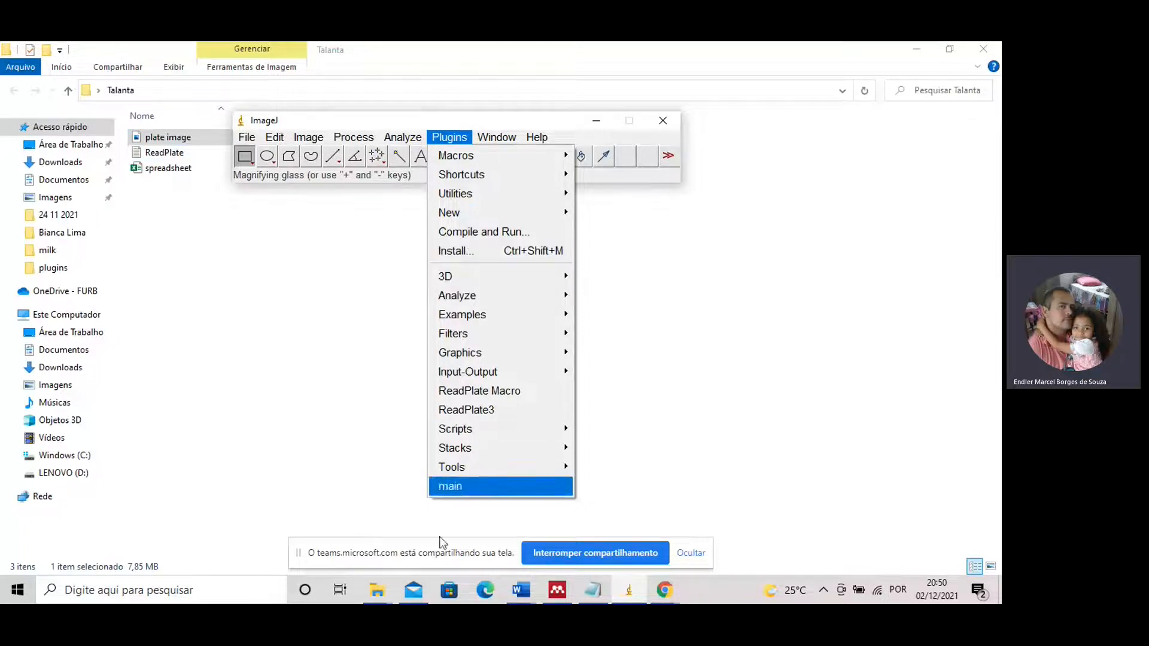
Open the ReadPlate text file from the Talanta folder and read through its installation notes, usage instructions and macro code.
click(386, 599)
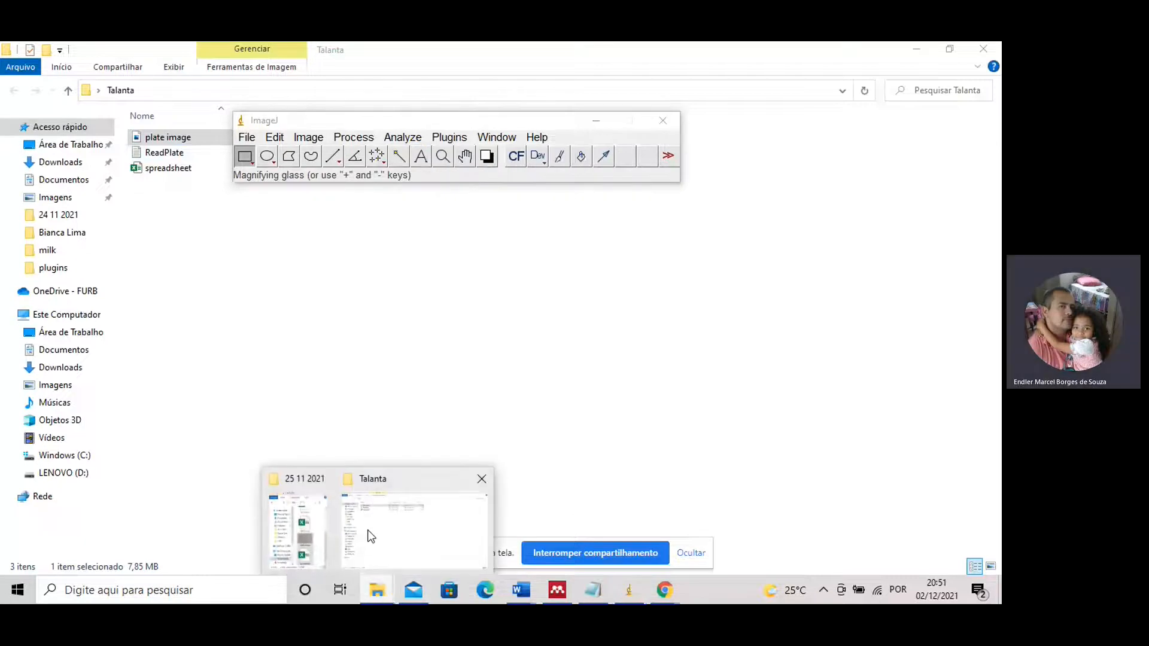
click(366, 533)
double_click(181, 153)
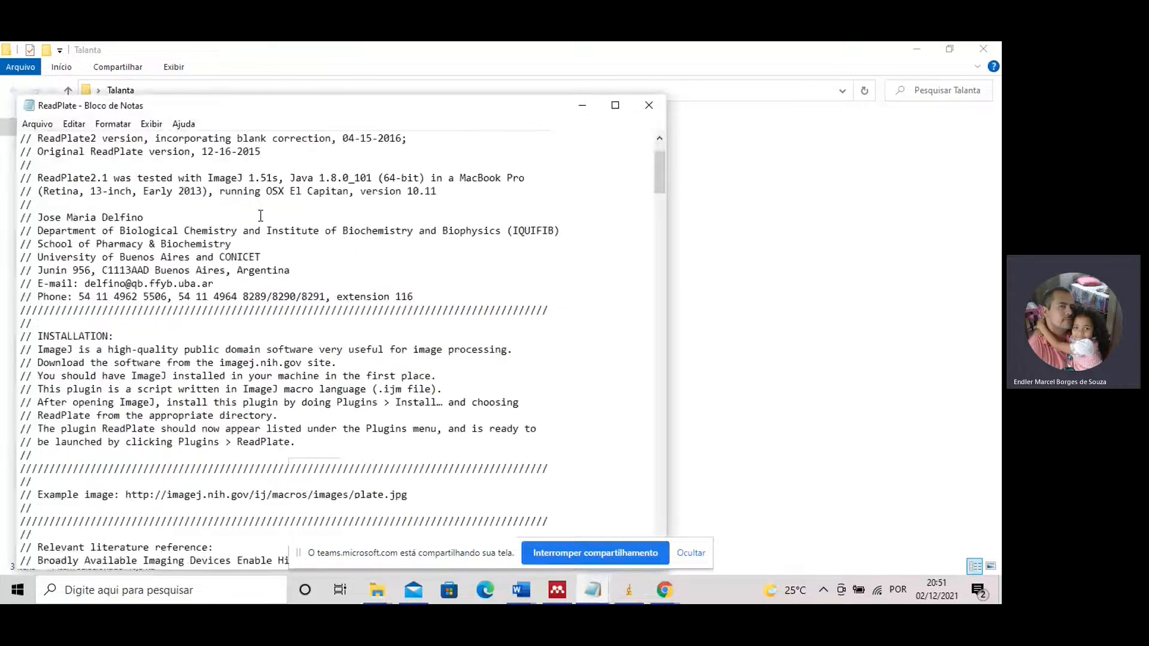
scroll(261, 215, down, 8)
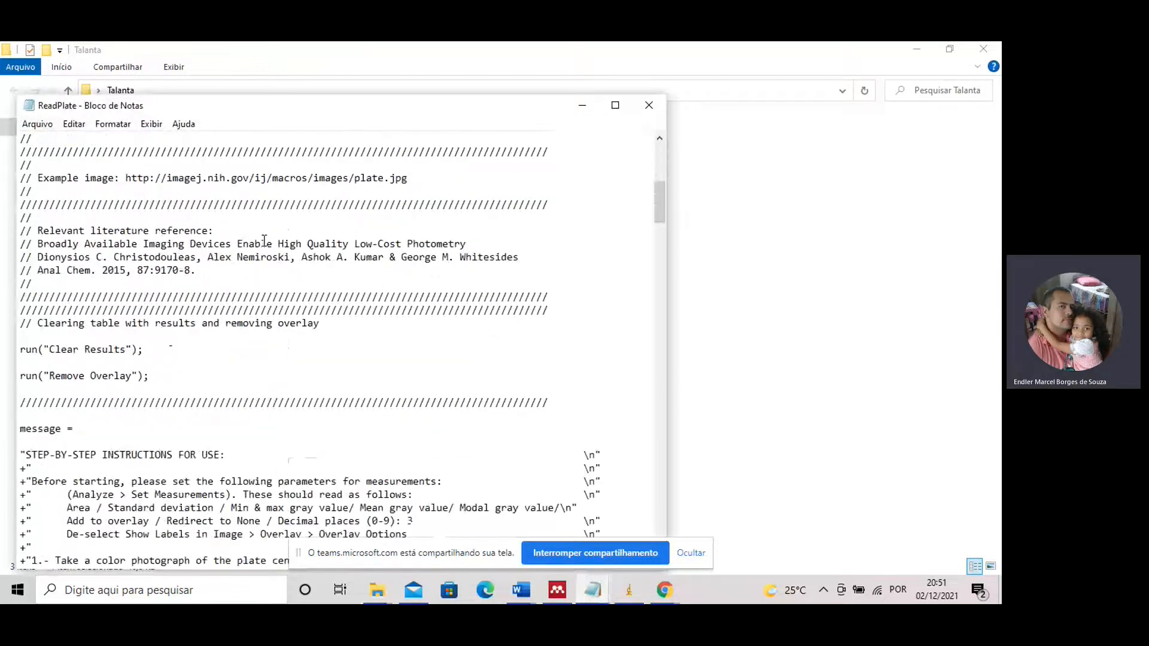
scroll(264, 241, down, 20)
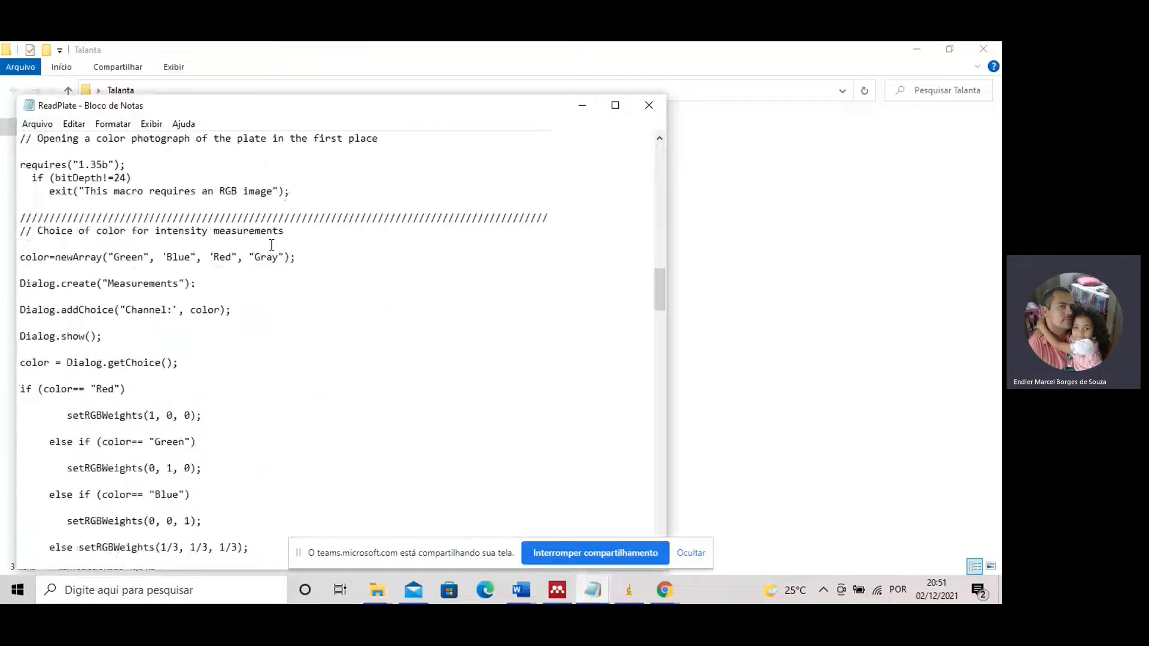
scroll(272, 239, down, 5)
scroll(366, 218, up, 16)
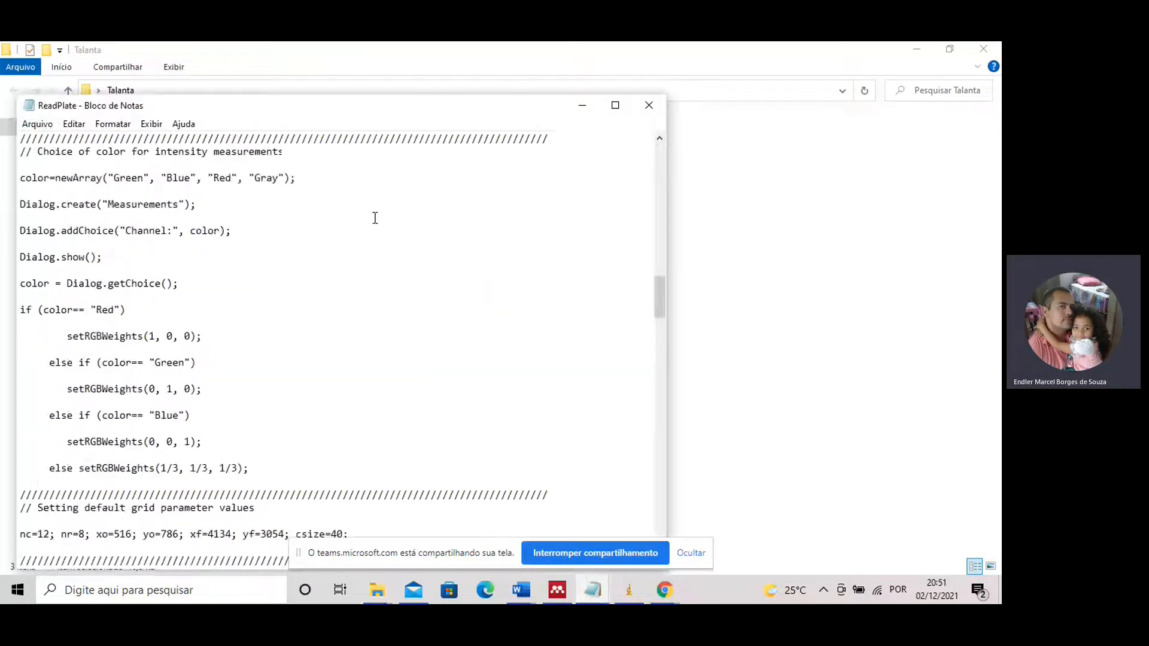
scroll(372, 218, up, 4)
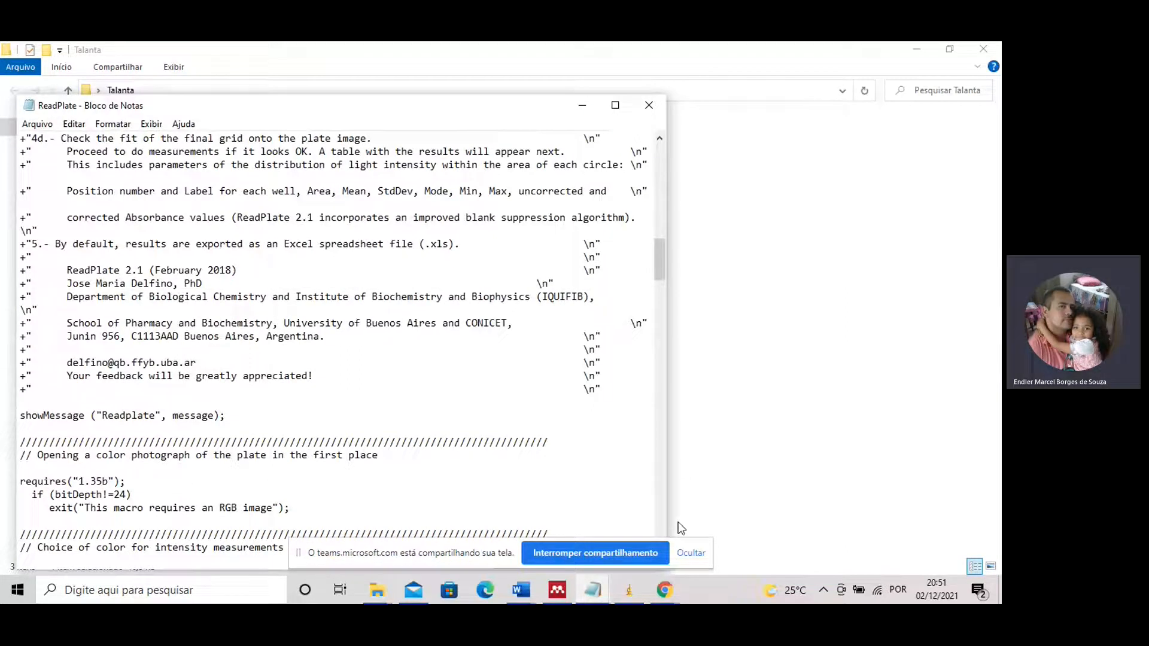
Try to install the ReadPlate text file as an ImageJ plugin from the plugins folder inside the desktop's ImageJ folder.
click(630, 596)
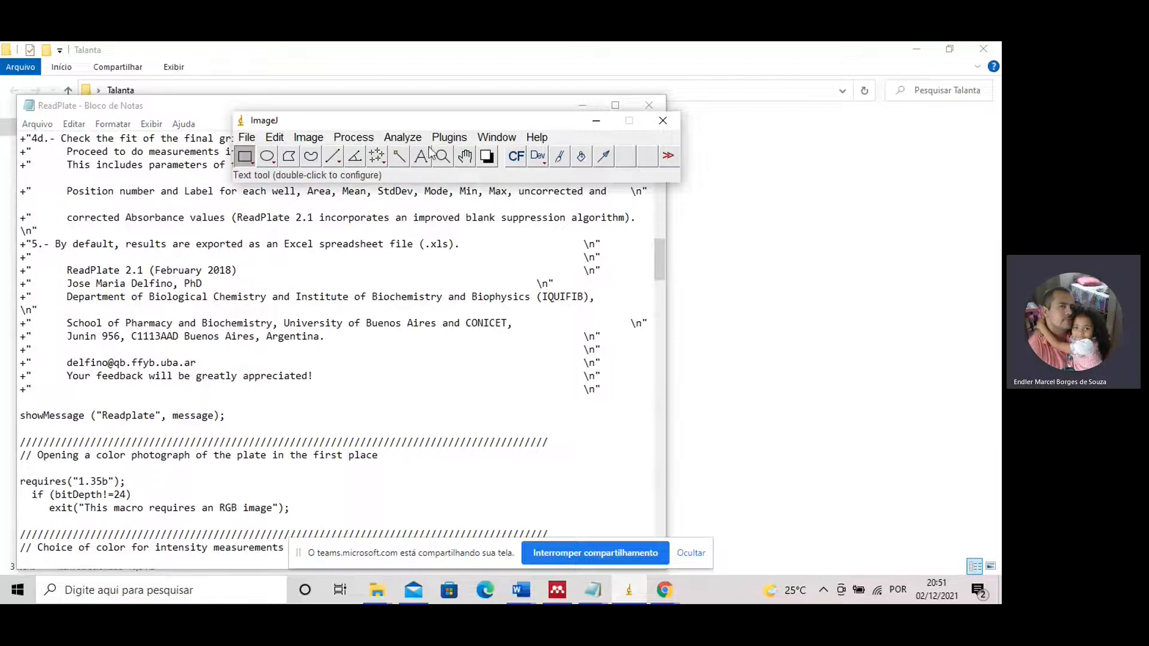
click(447, 138)
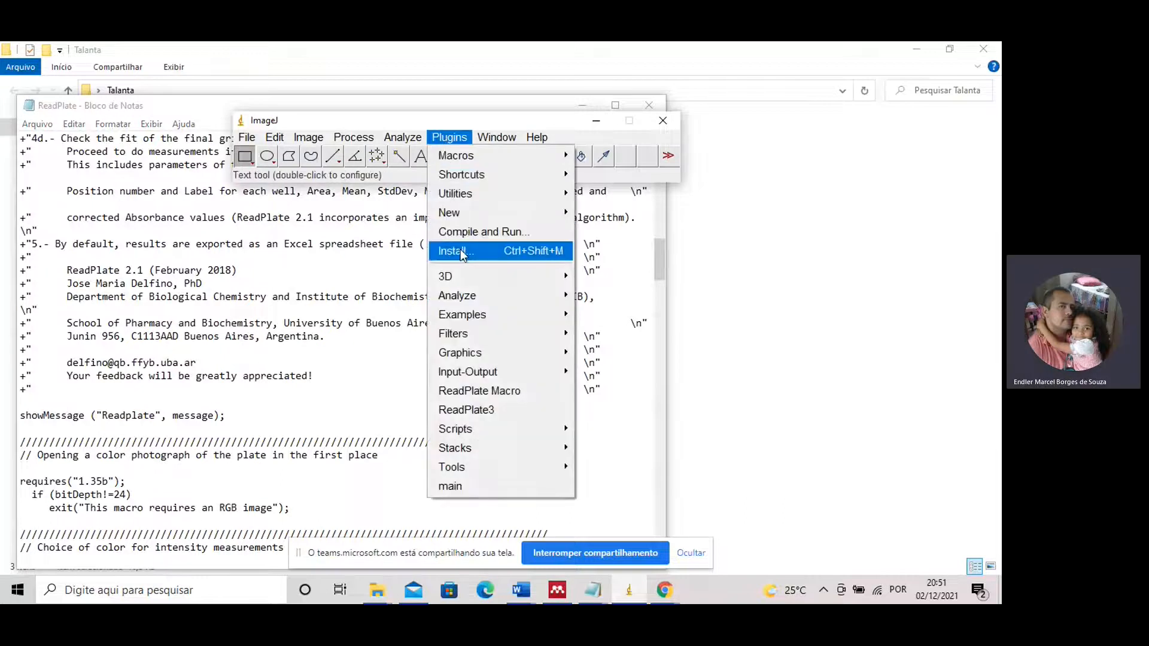
click(461, 249)
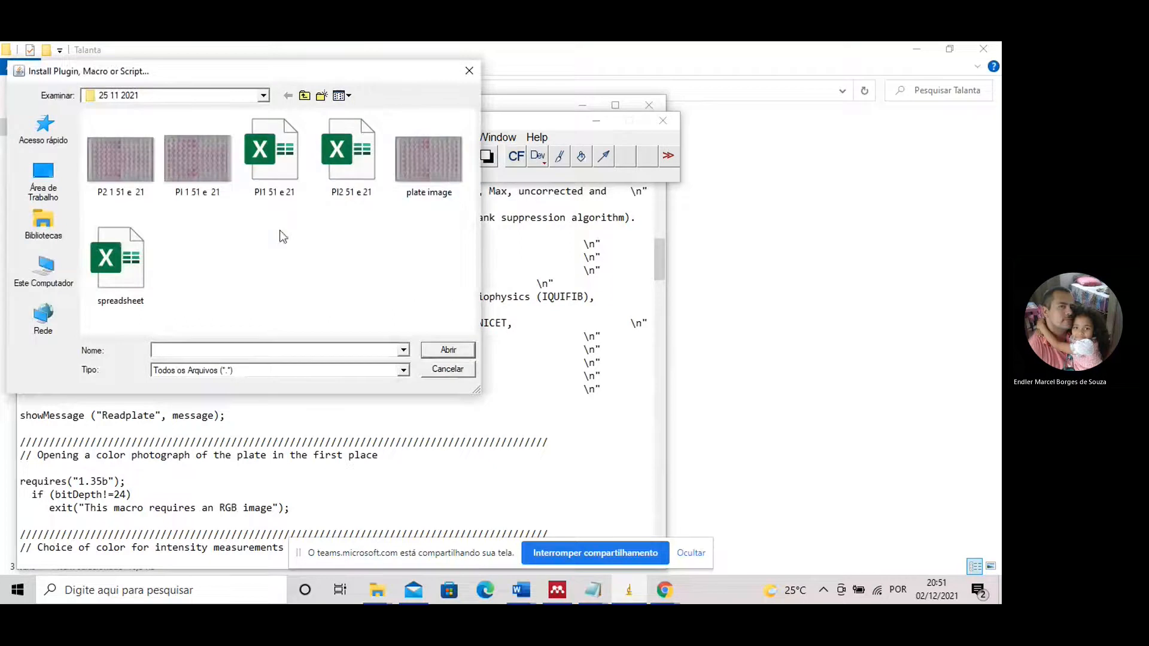
click(53, 186)
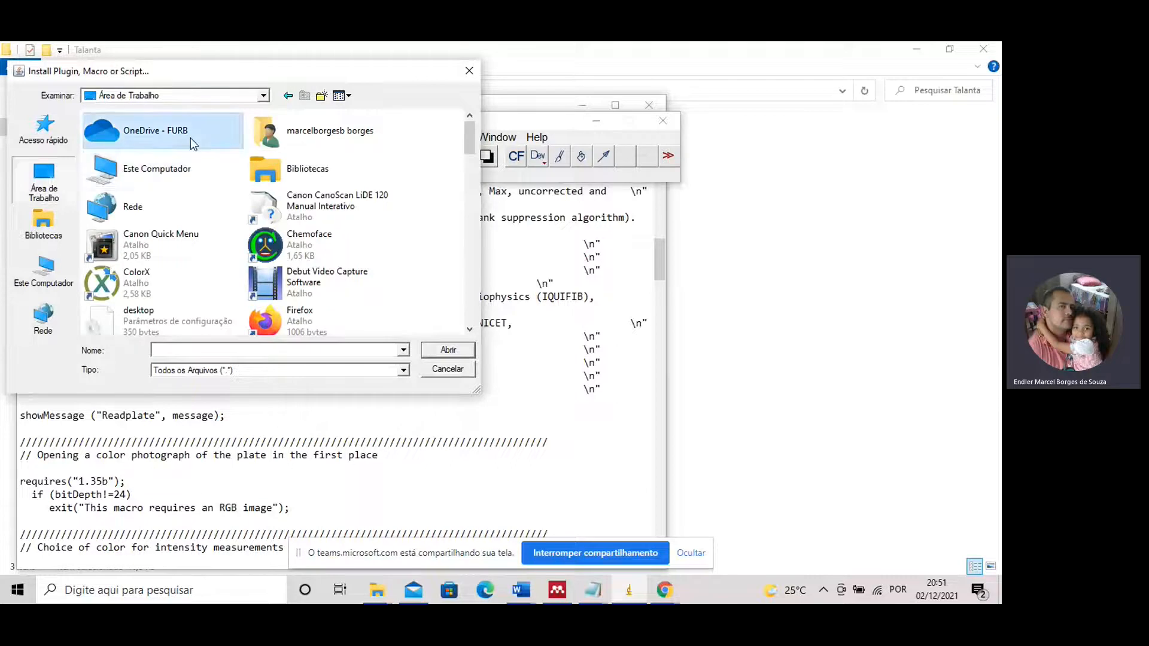
click(175, 192)
click(274, 141)
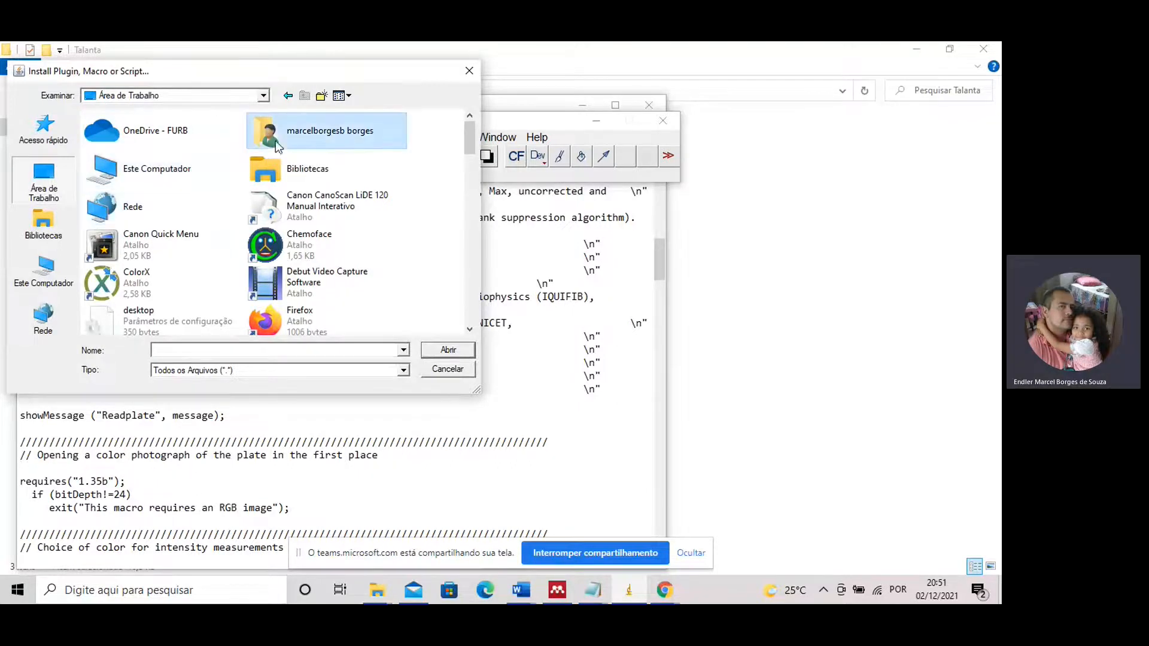
key(i)
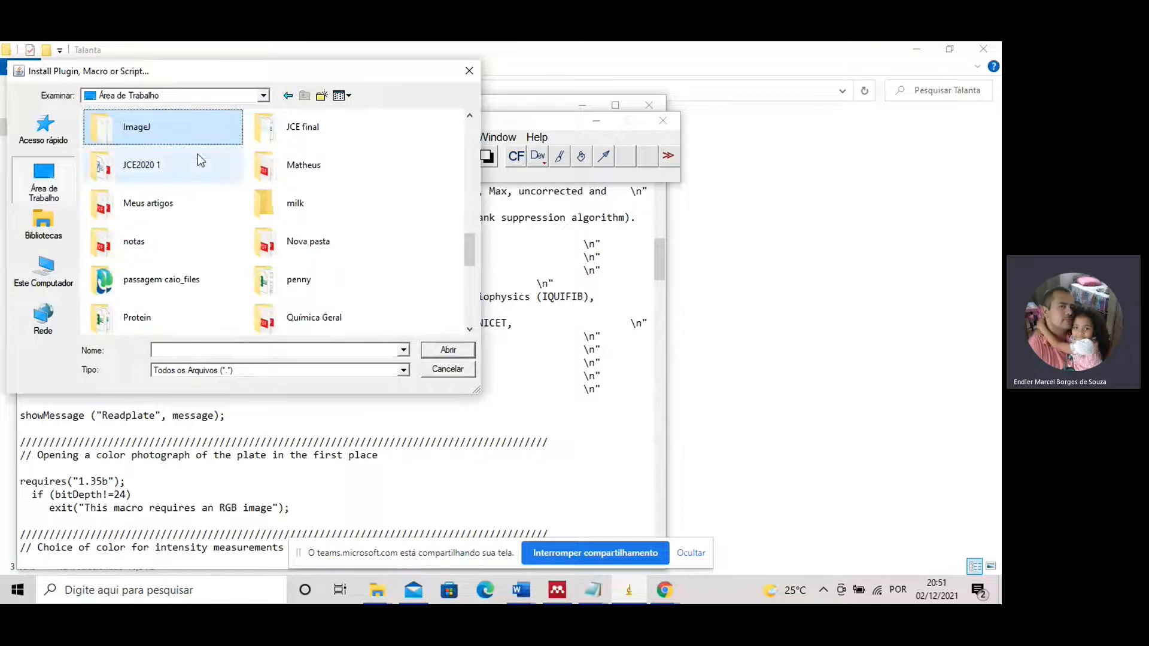
double_click(169, 127)
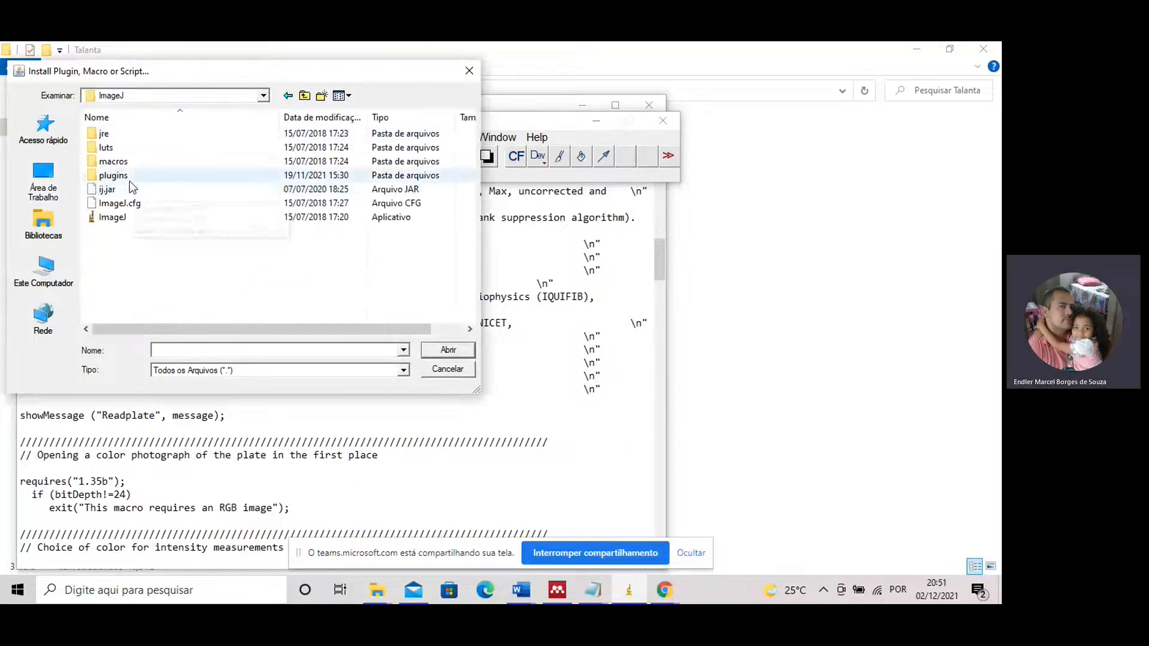
double_click(114, 176)
scroll(150, 255, down, 2)
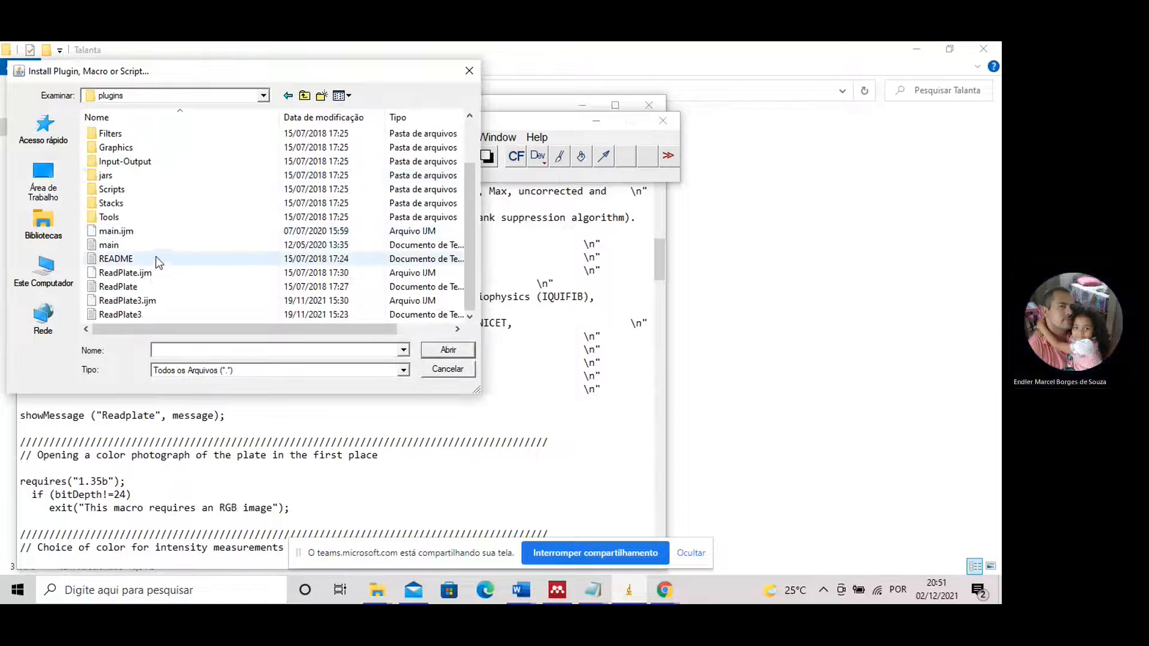
click(138, 285)
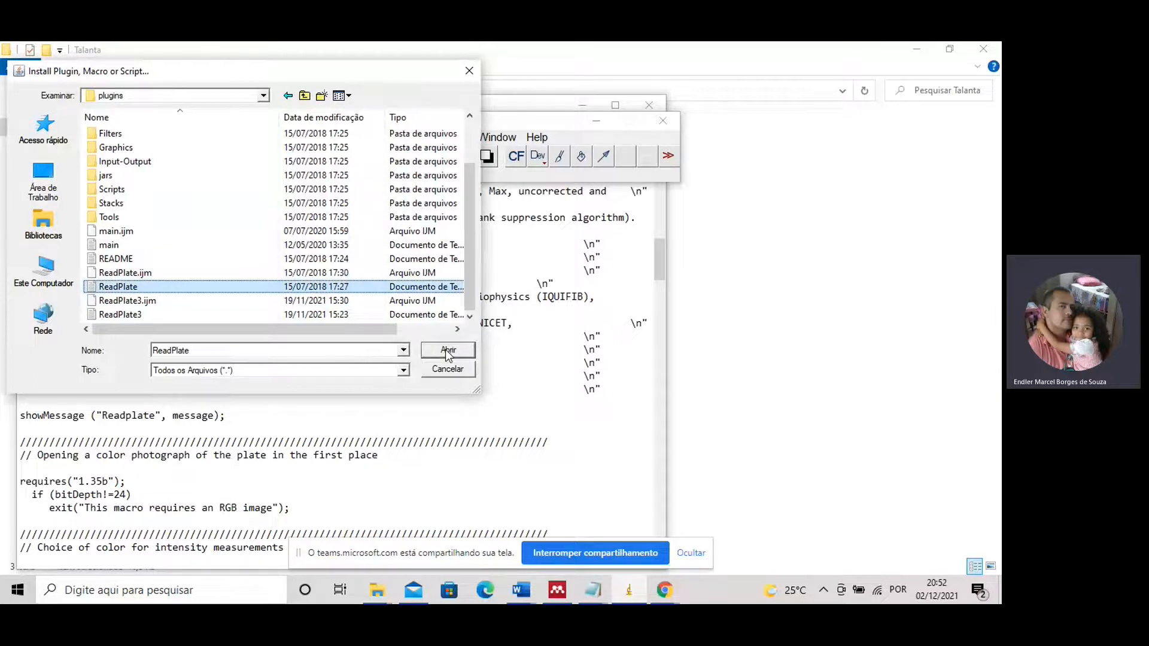
click(522, 254)
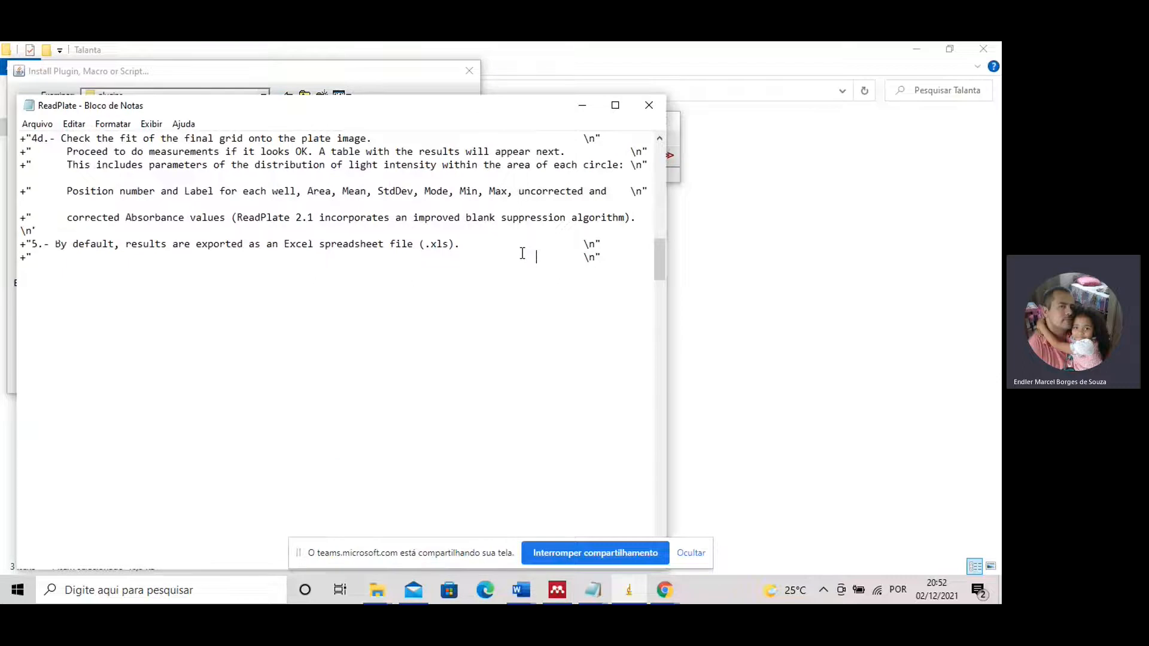
Open the plate image file from the desktop's Talanta folder in ImageJ.
click(629, 589)
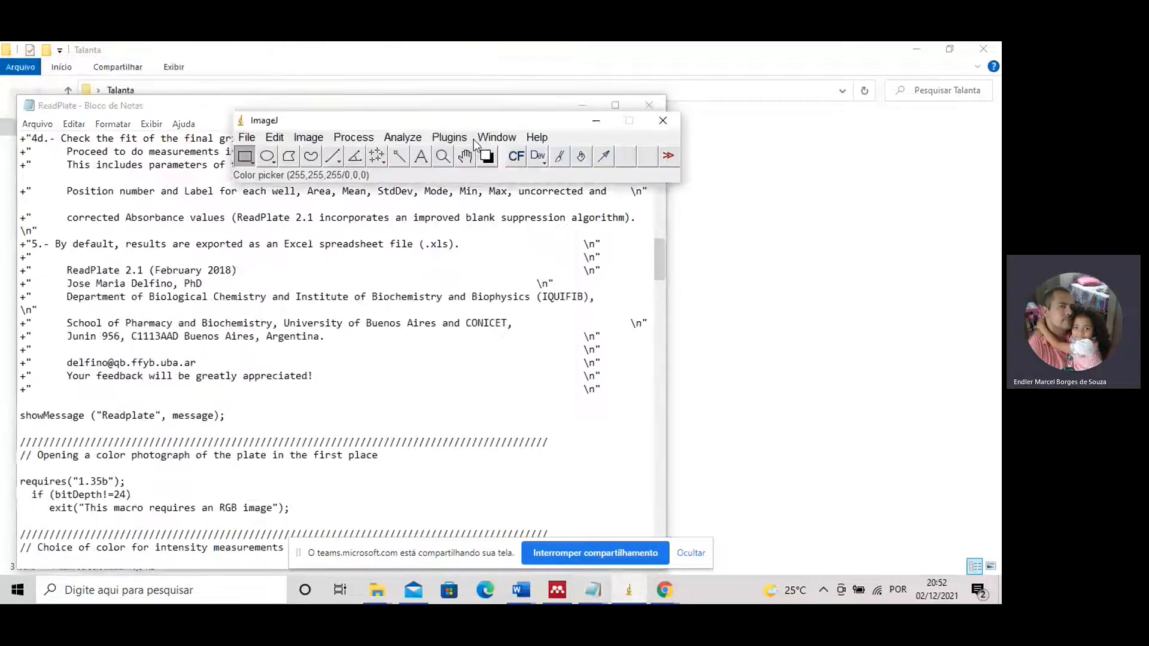
click(455, 138)
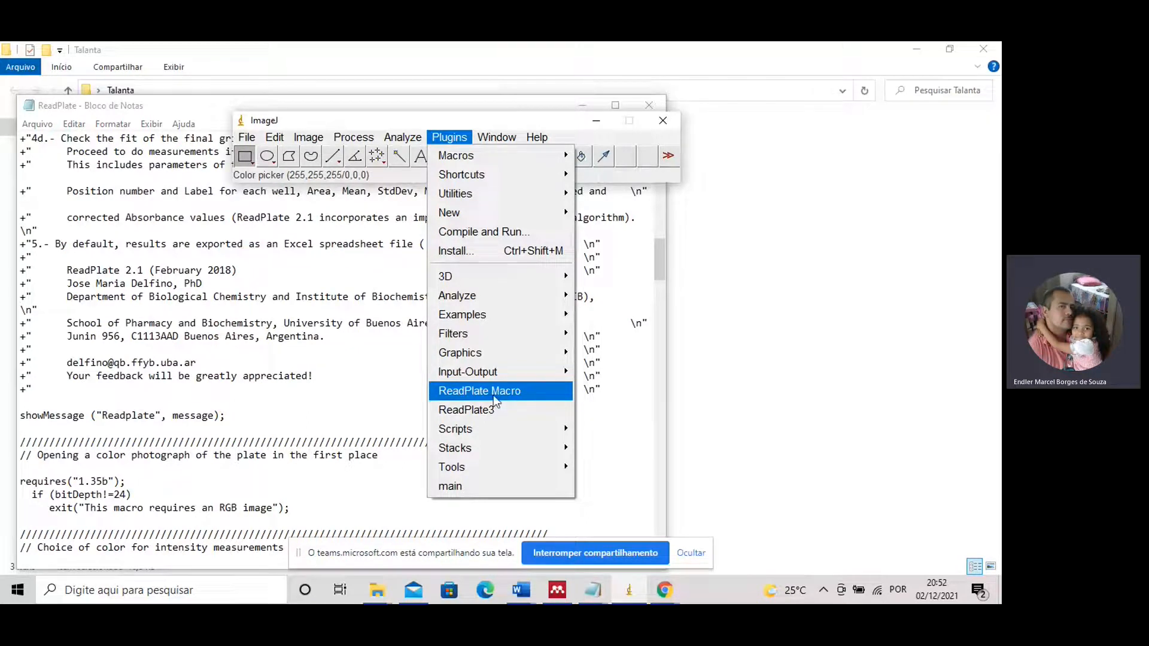
click(275, 137)
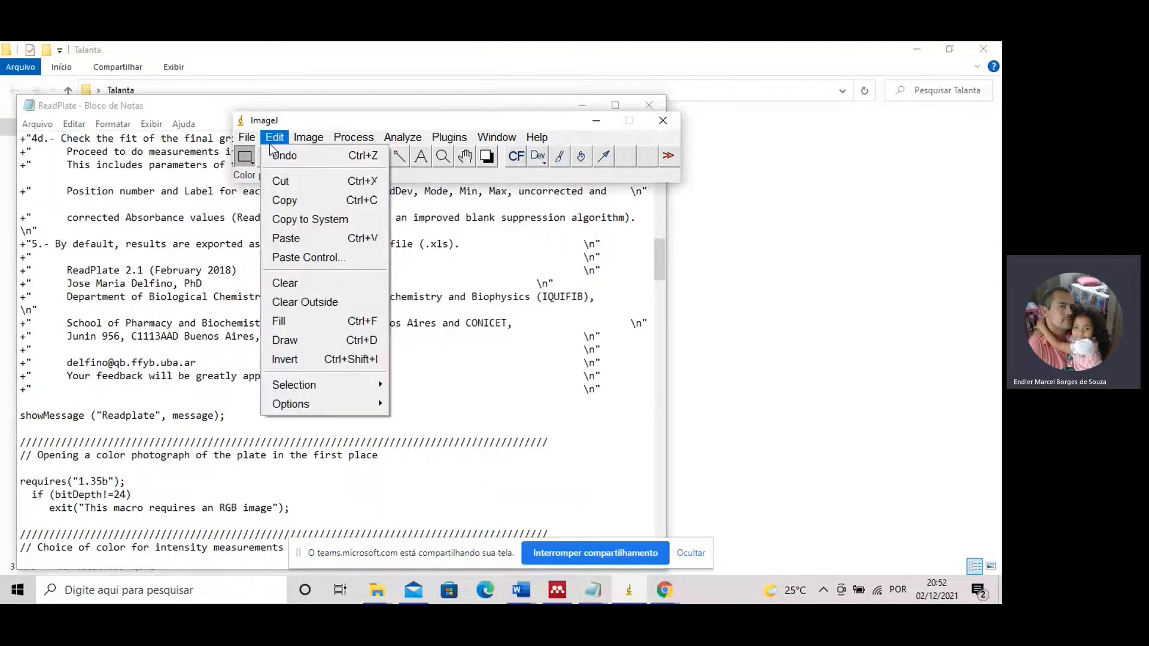
mouse_move(246, 137)
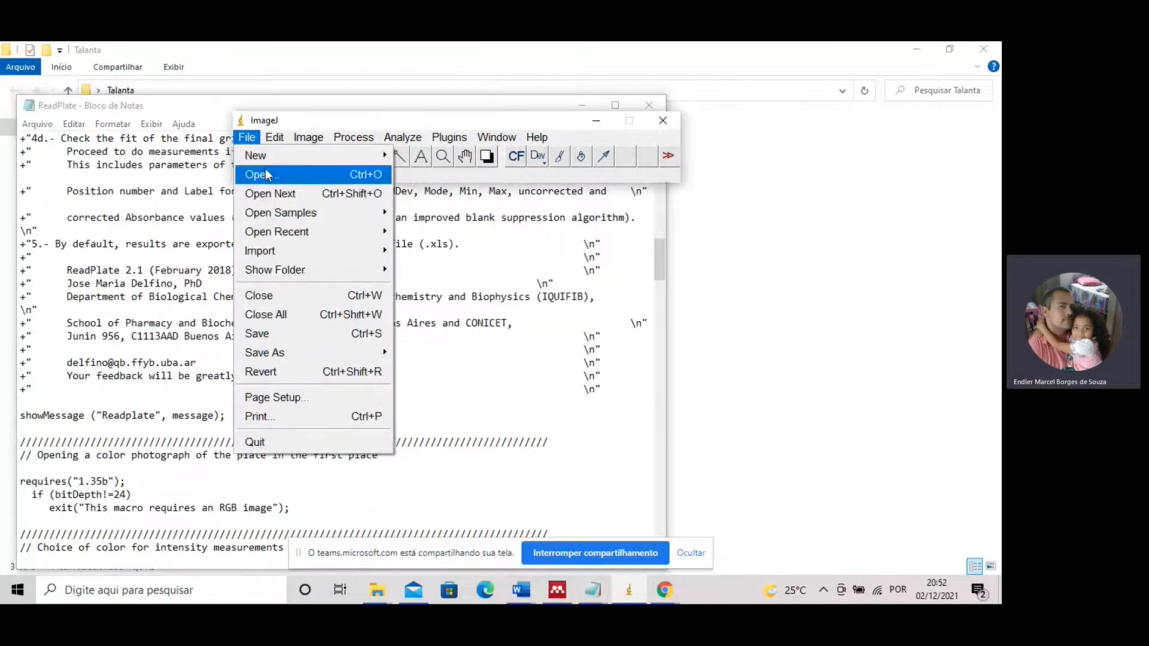
click(265, 178)
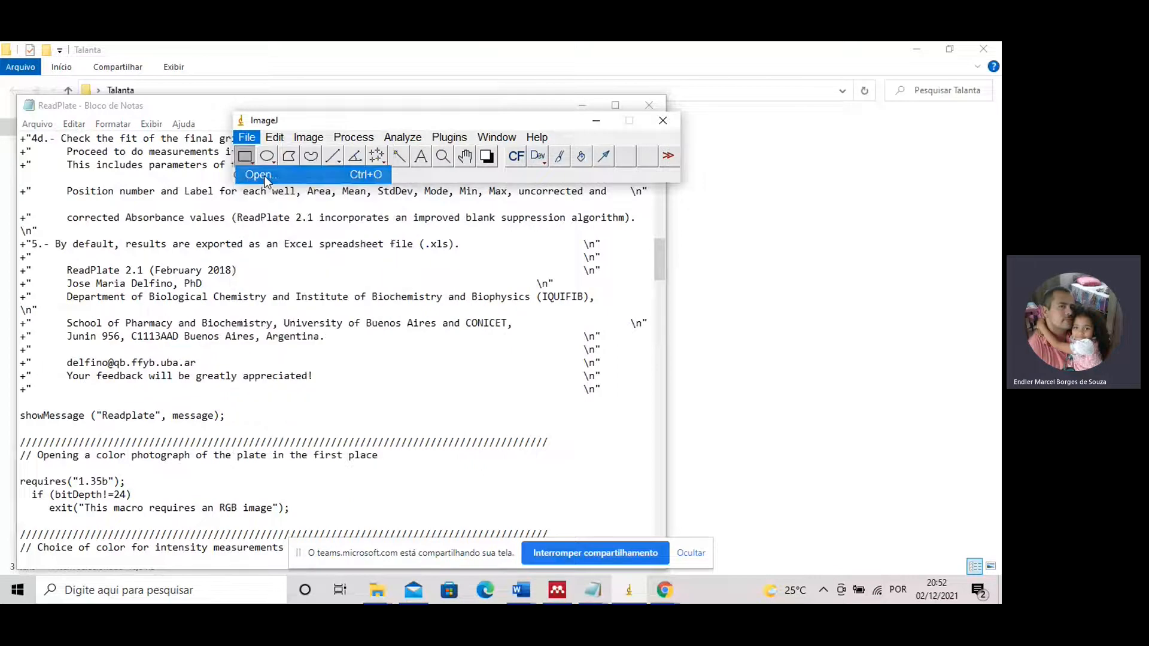
click(38, 181)
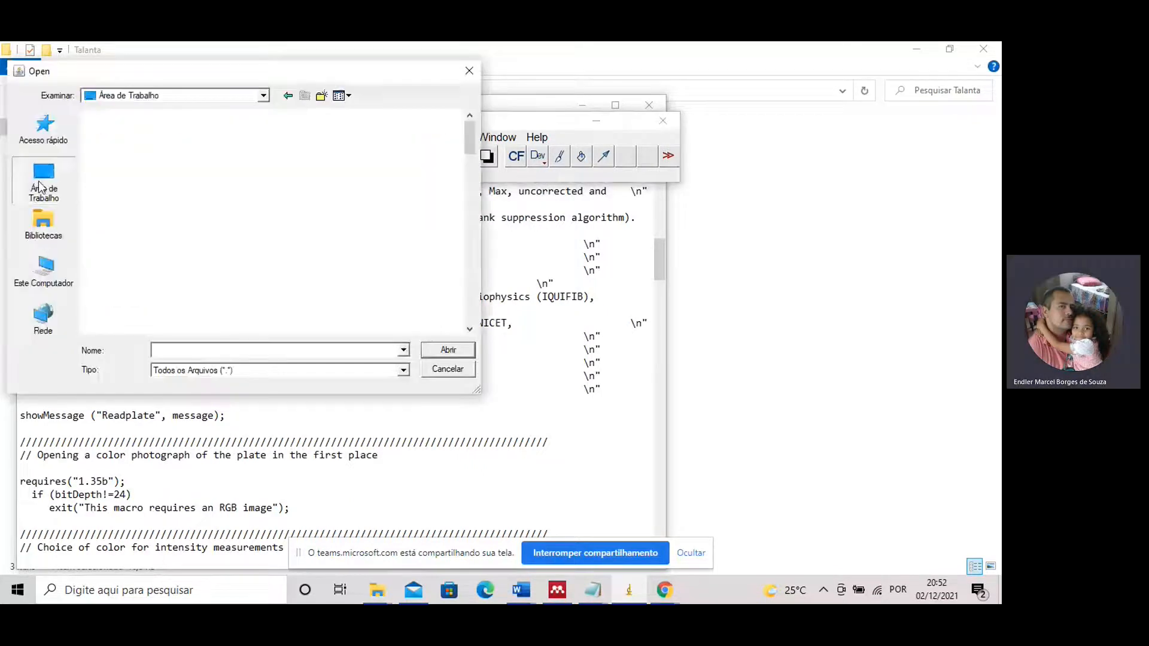
scroll(303, 174, down, 5)
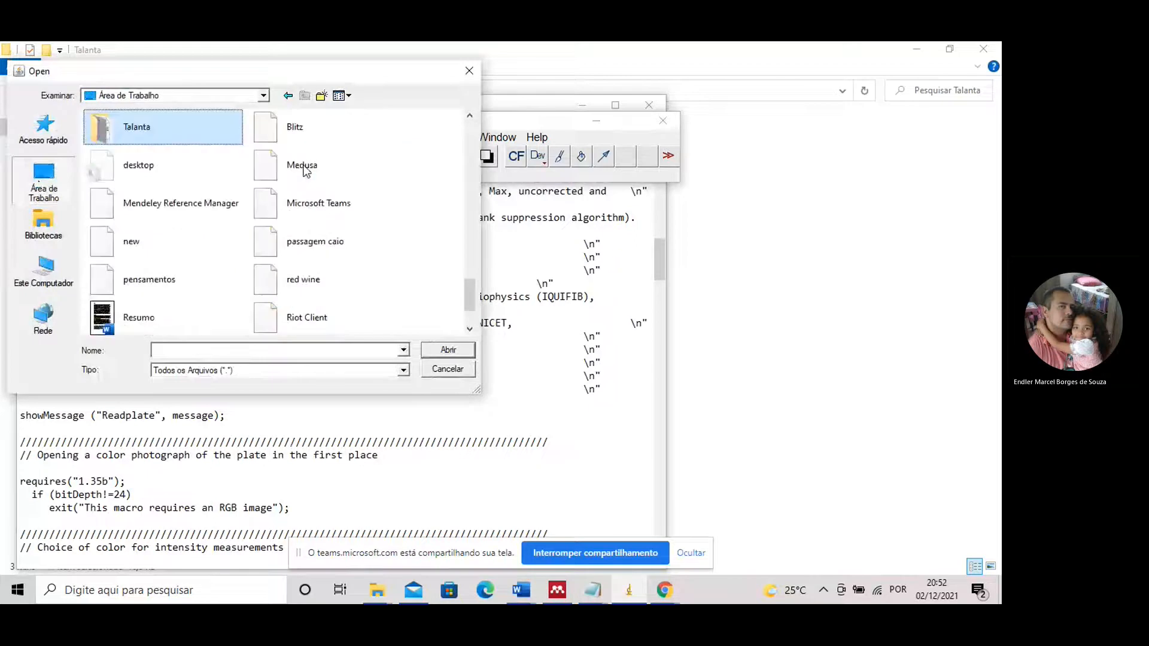
double_click(179, 131)
click(152, 136)
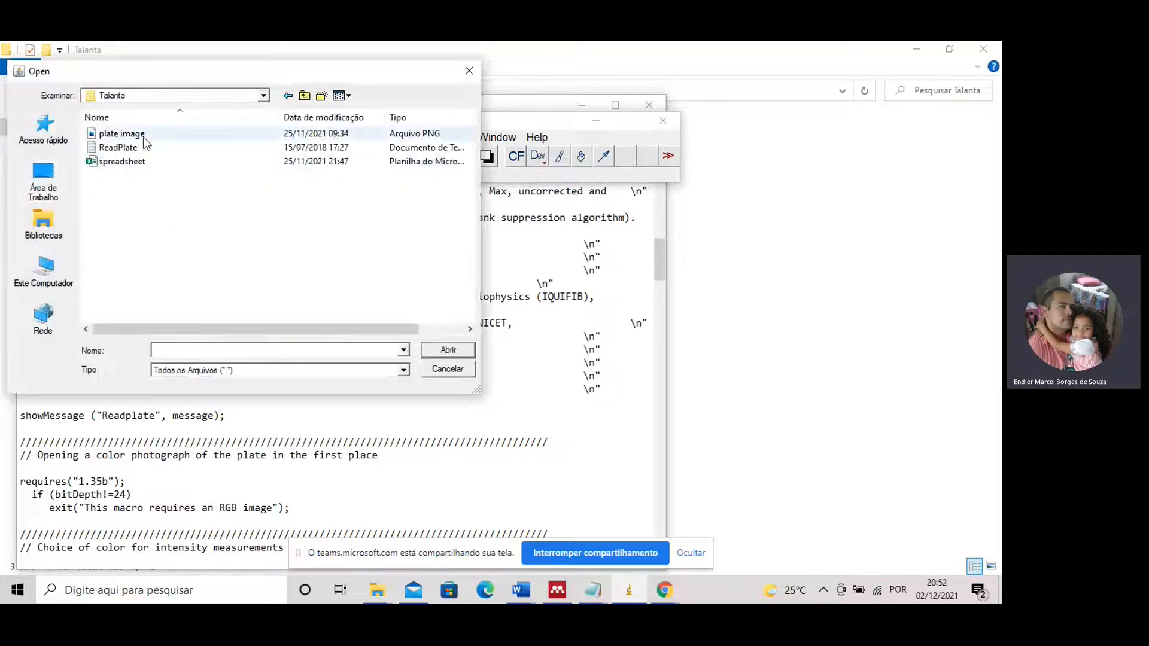
click(448, 350)
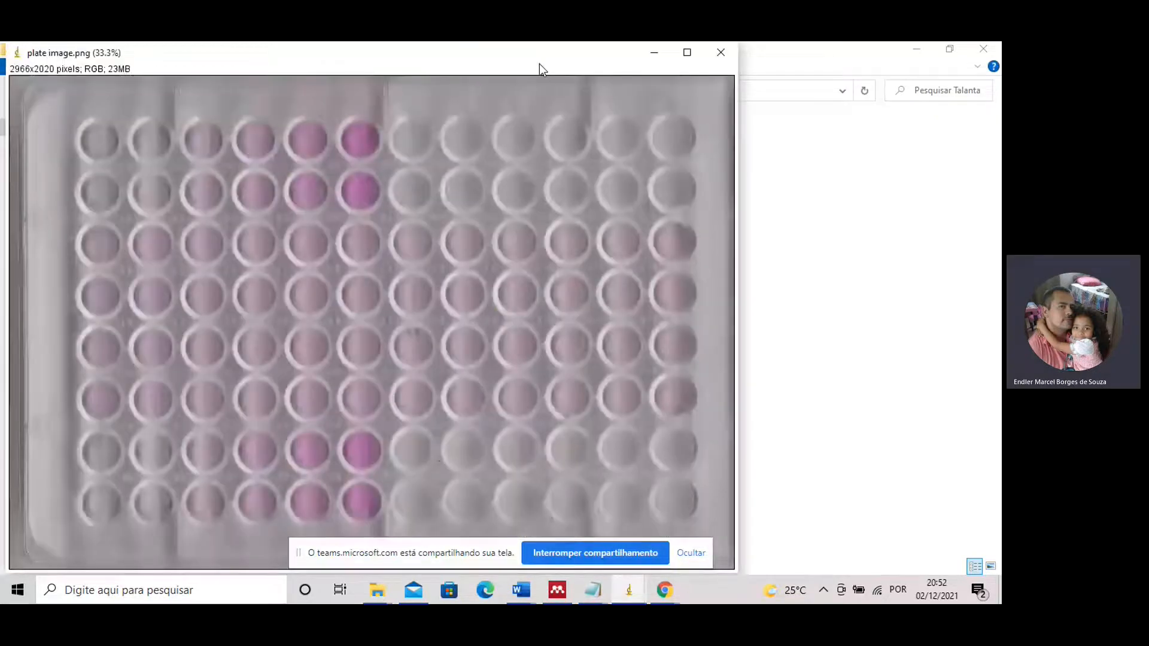
Arrange the ImageJ main window and the plate image window so the image sits below the toolbar and both are visible.
drag(539, 63, 632, 199)
drag(394, 119, 389, 49)
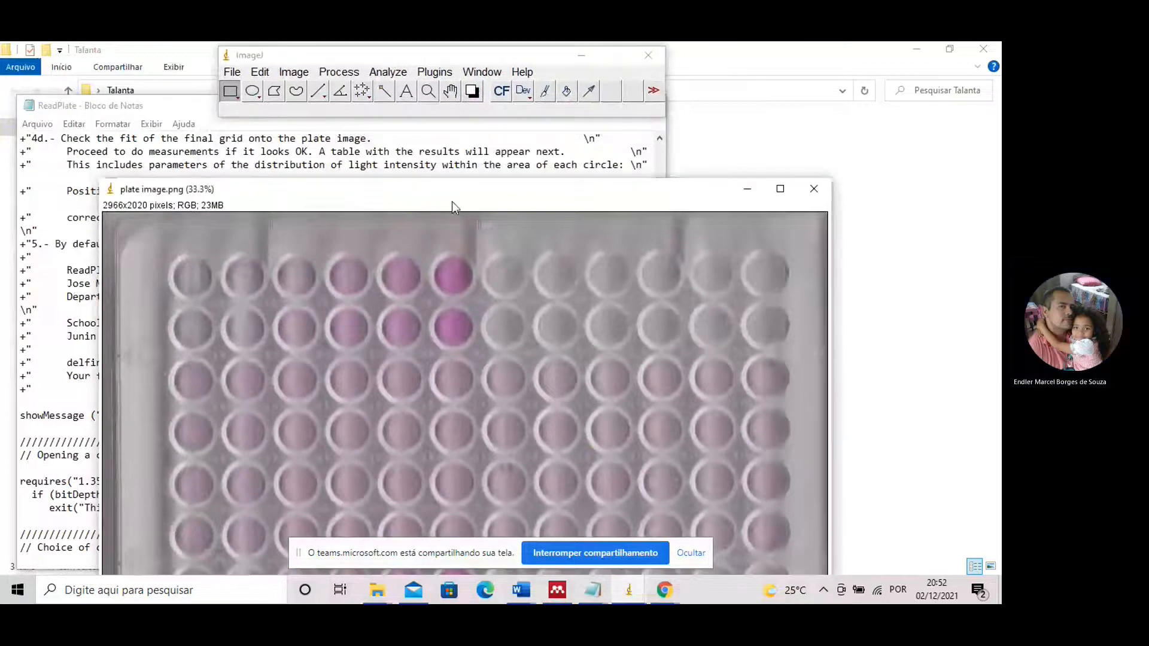
click(780, 189)
drag(714, 77, 685, 135)
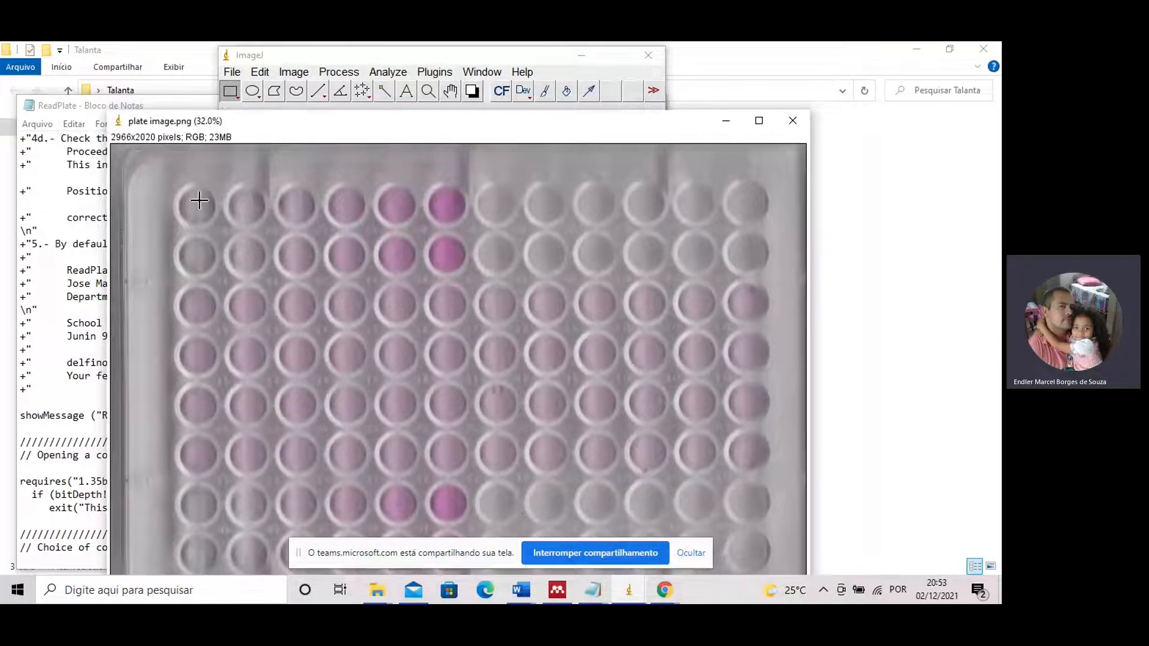
drag(263, 125, 279, 140)
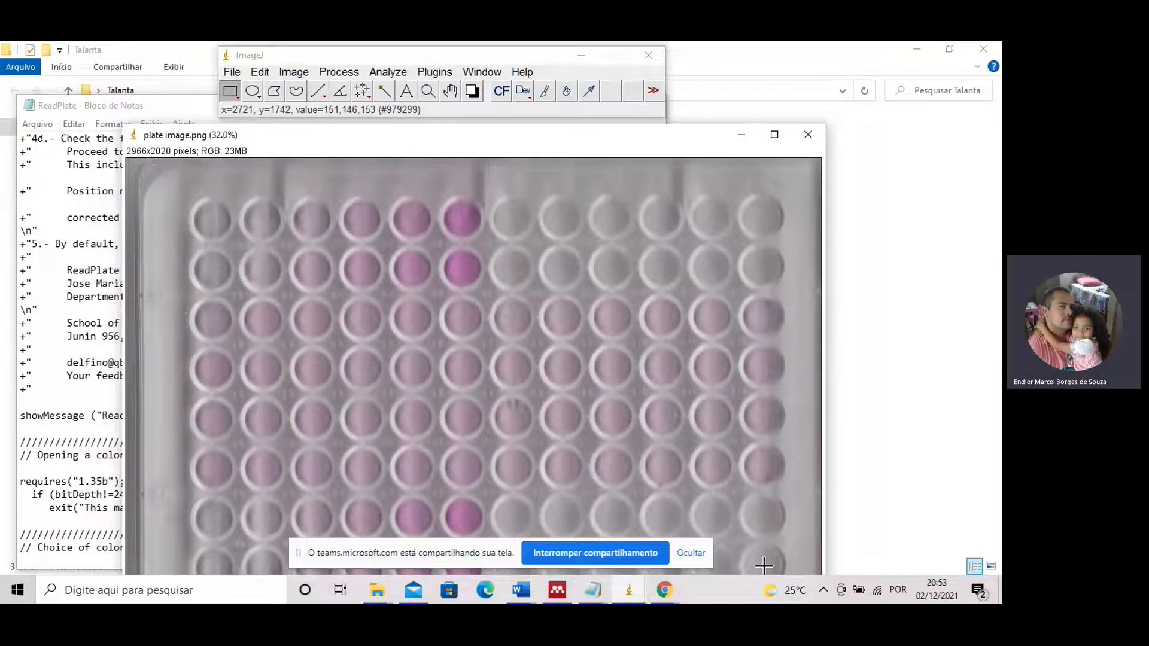
Run the ReadPlate Macro on the plate image and choose the red channel for the measurements.
click(435, 72)
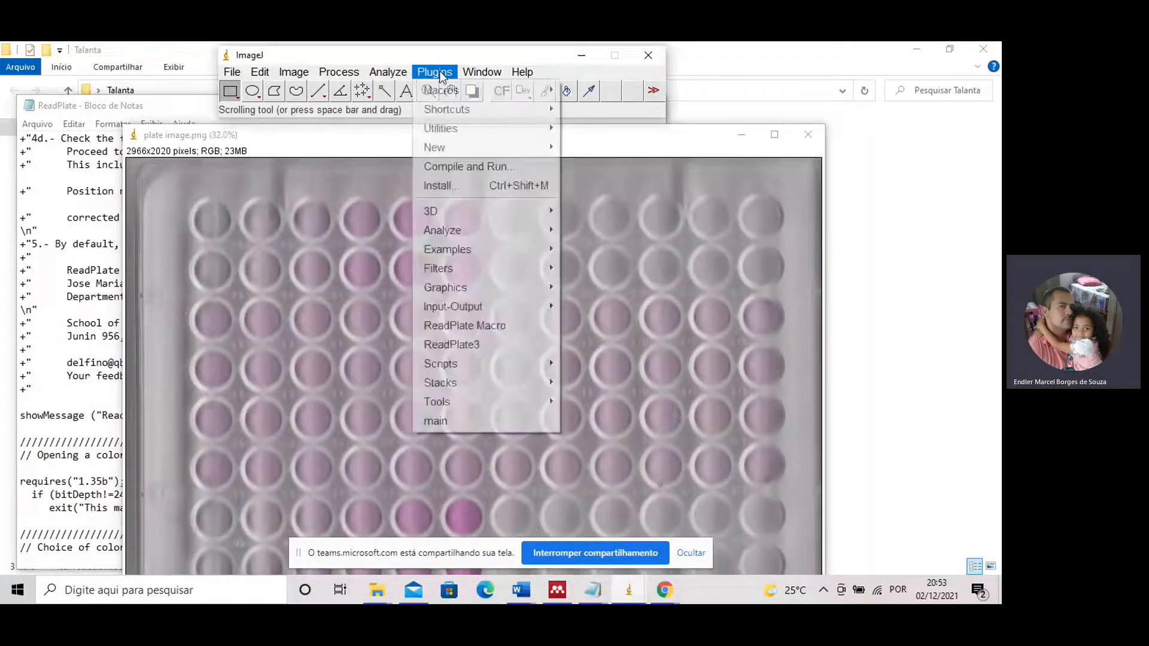
click(471, 325)
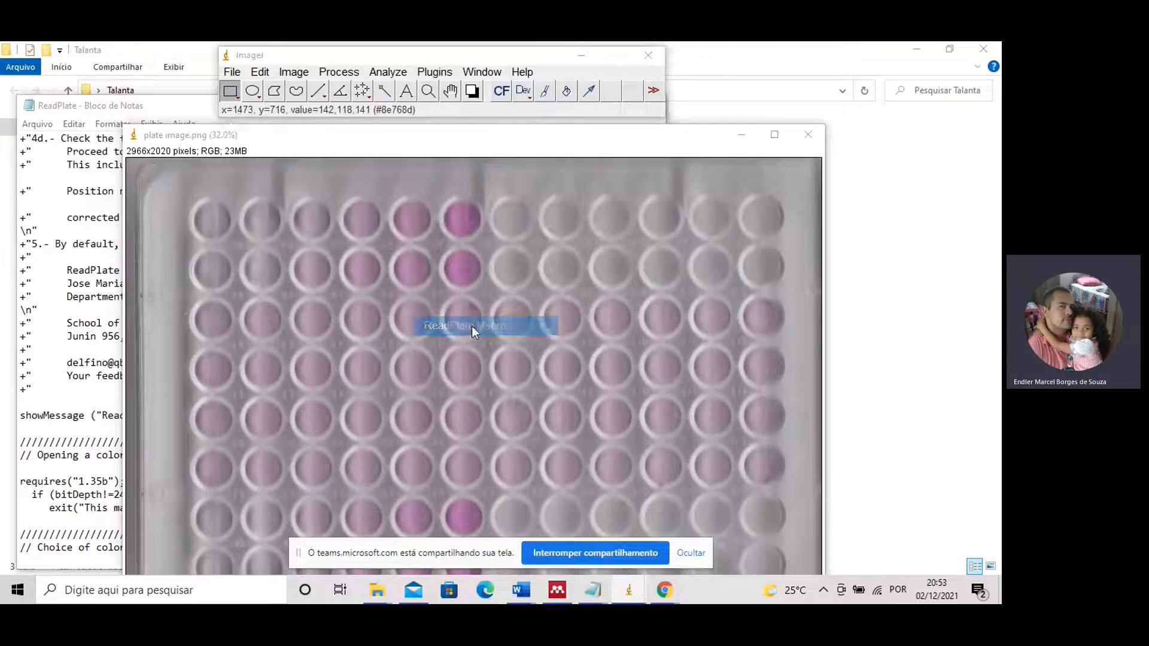
key(Return)
click(538, 194)
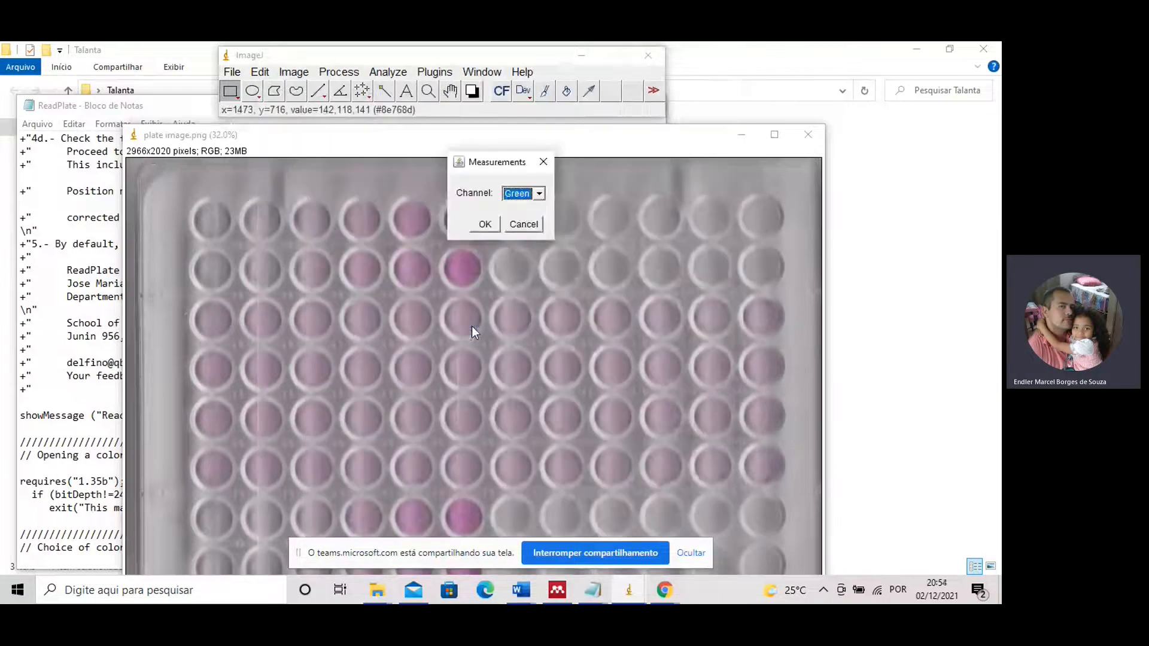
click(520, 206)
click(482, 224)
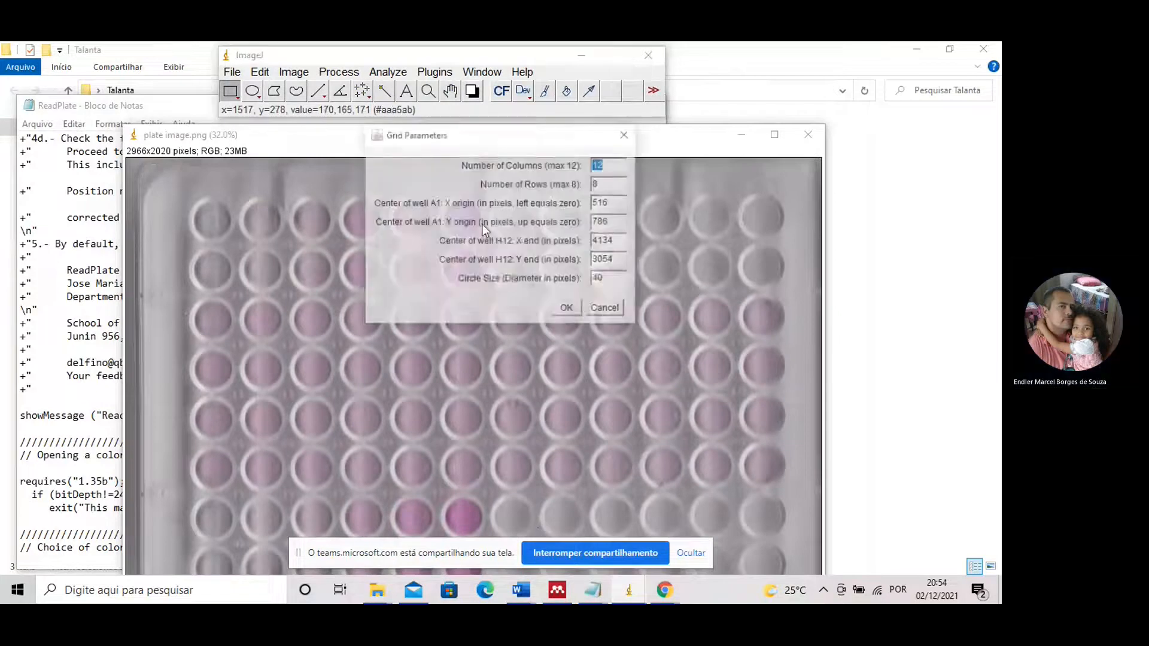
Set the grid's well A1 centre to X 369, Y 269 and well H12 centre to X 2721, Y 1742, then run the red channel measurement.
click(598, 203)
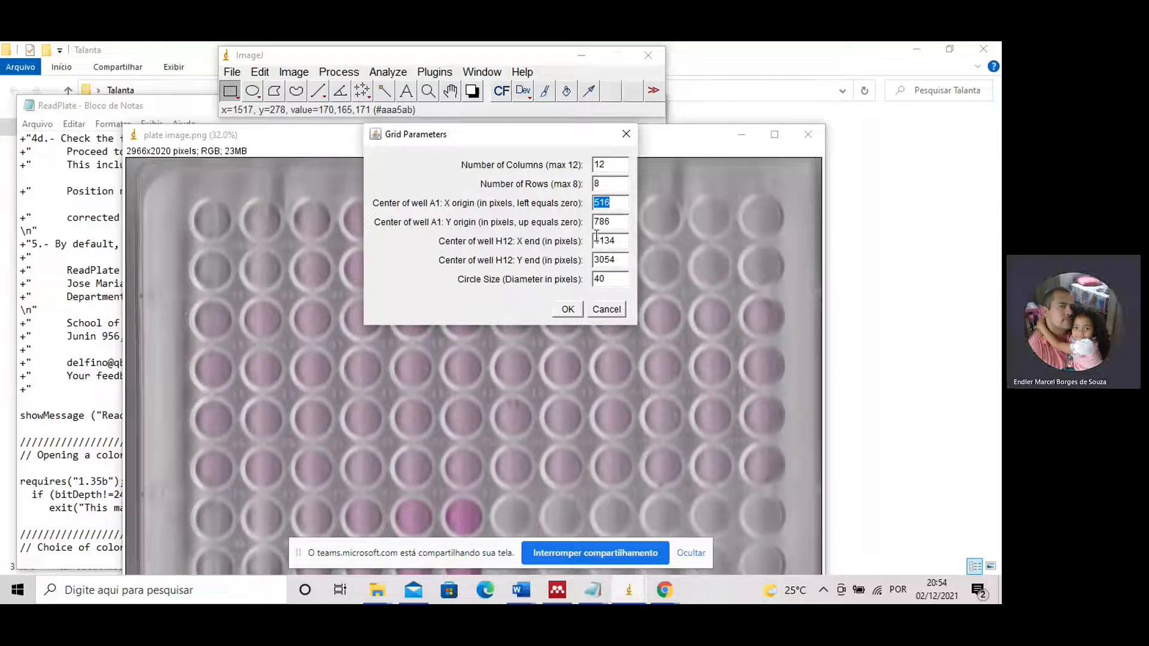
text(369)
click(611, 223)
text(269)
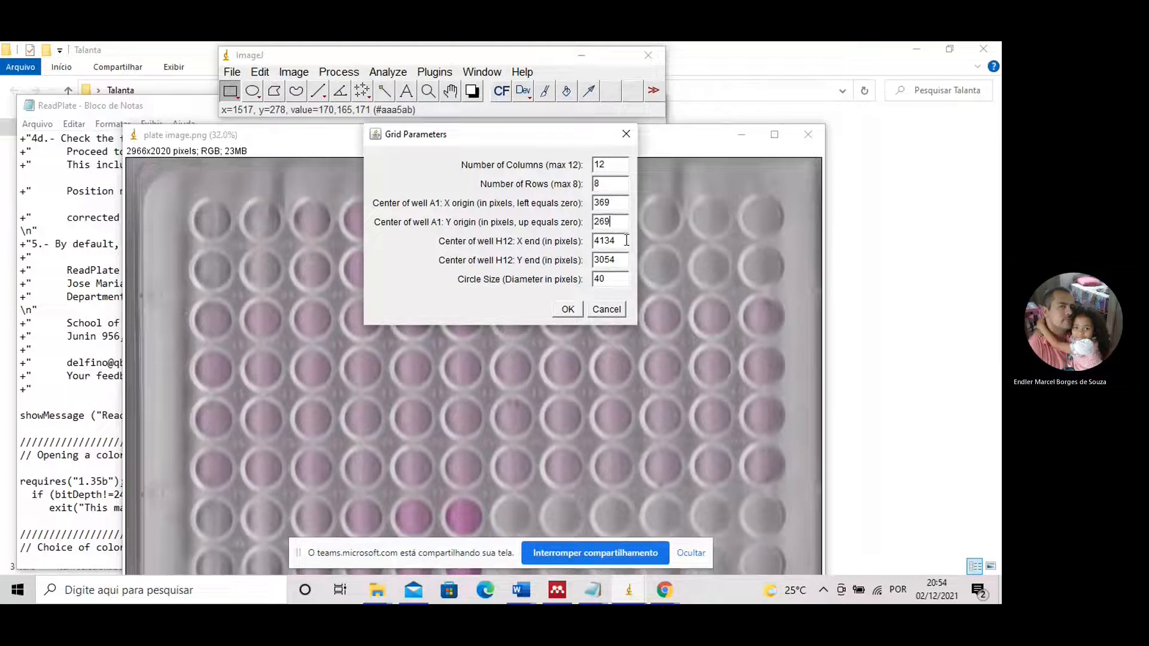
click(624, 241)
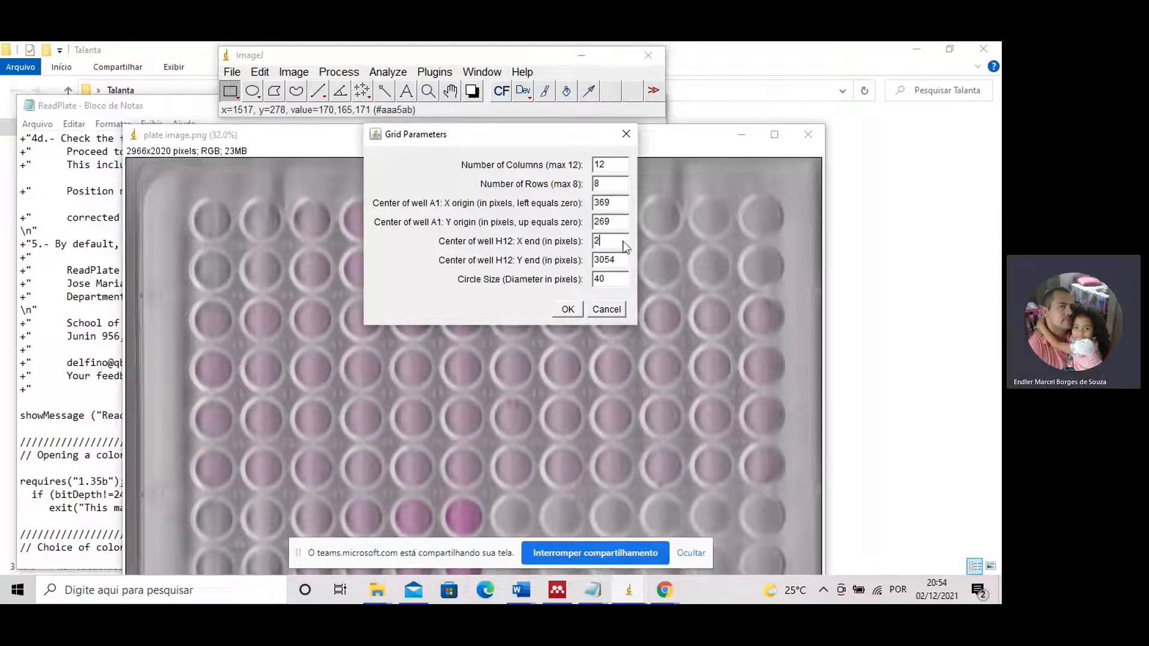
text(2721)
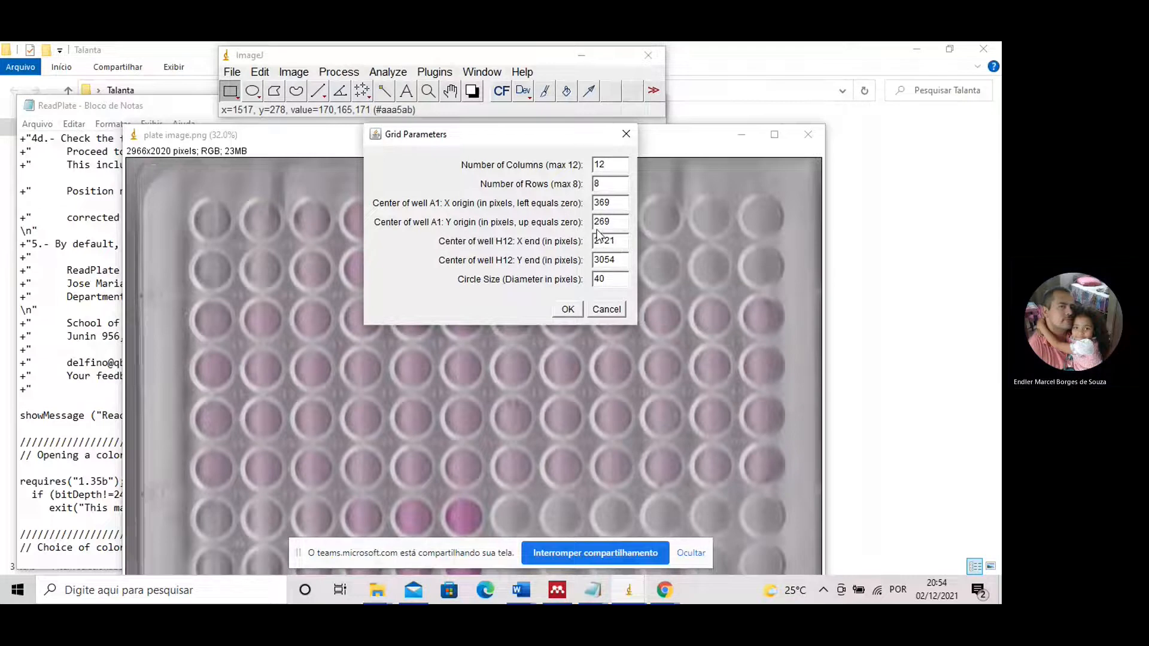
click(615, 257)
text(1742)
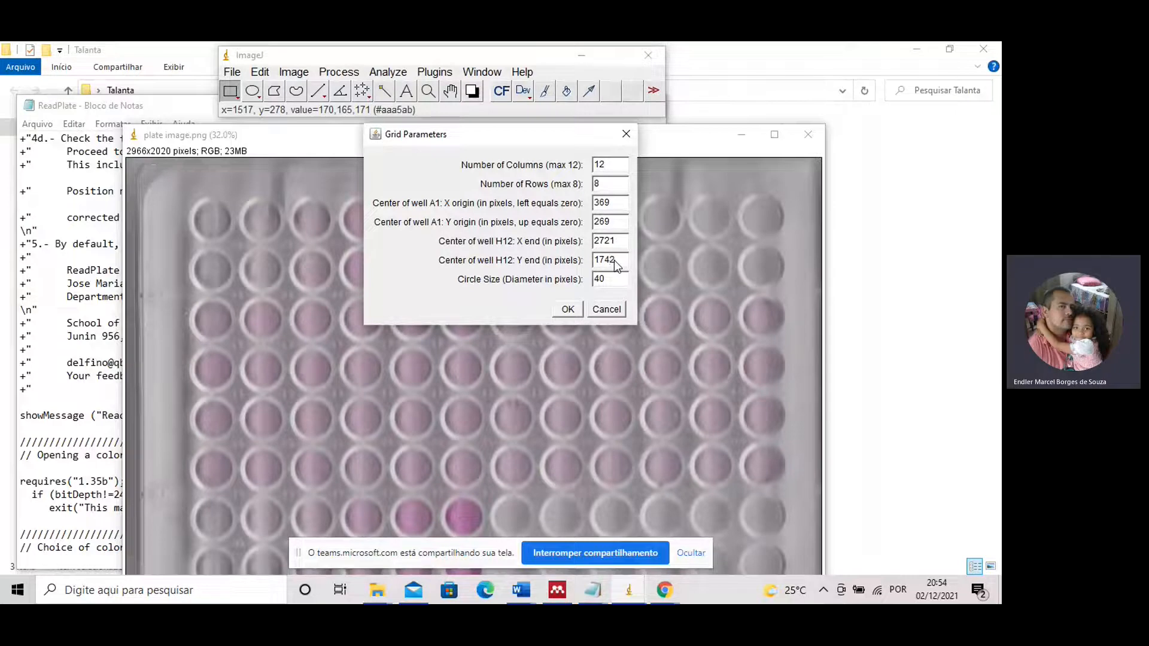
key(Return)
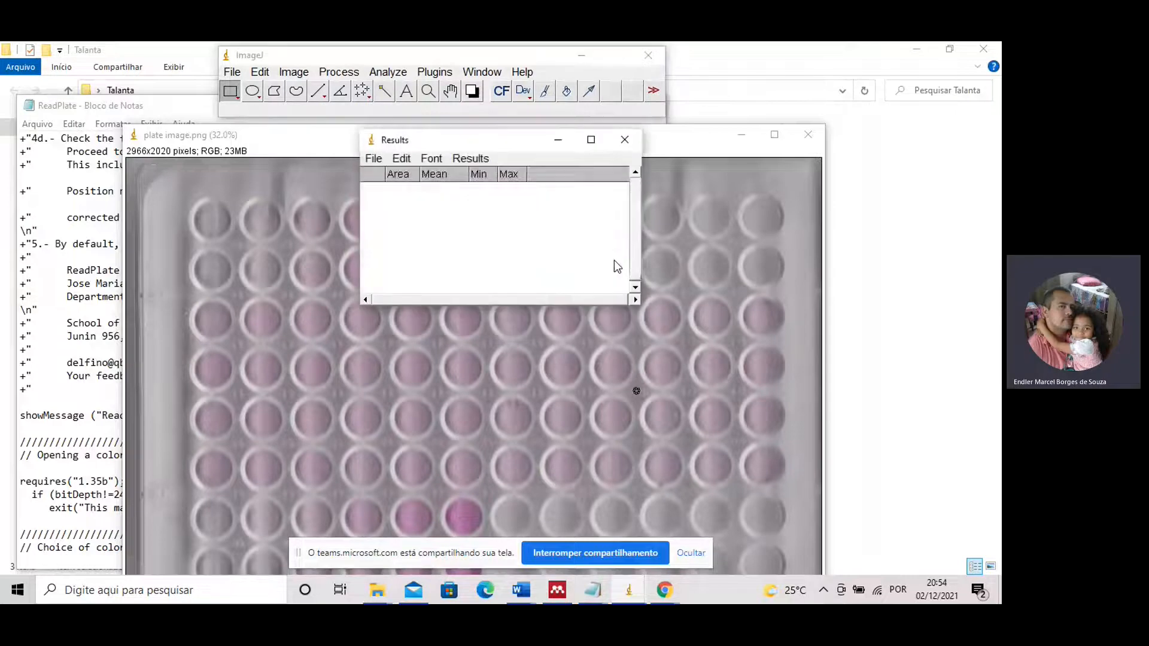
click(544, 225)
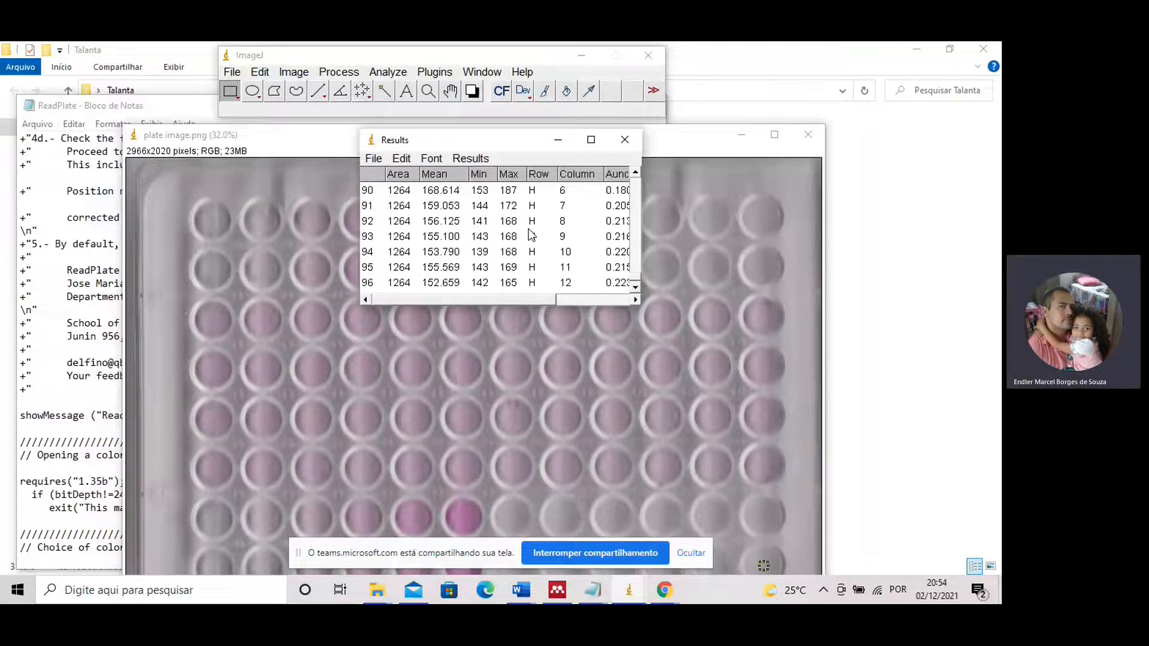
Copy all rows of the Results table and open the spreadsheet workbook from the Talanta folder in Excel.
key(ctrl+a)
key(ctrl+c)
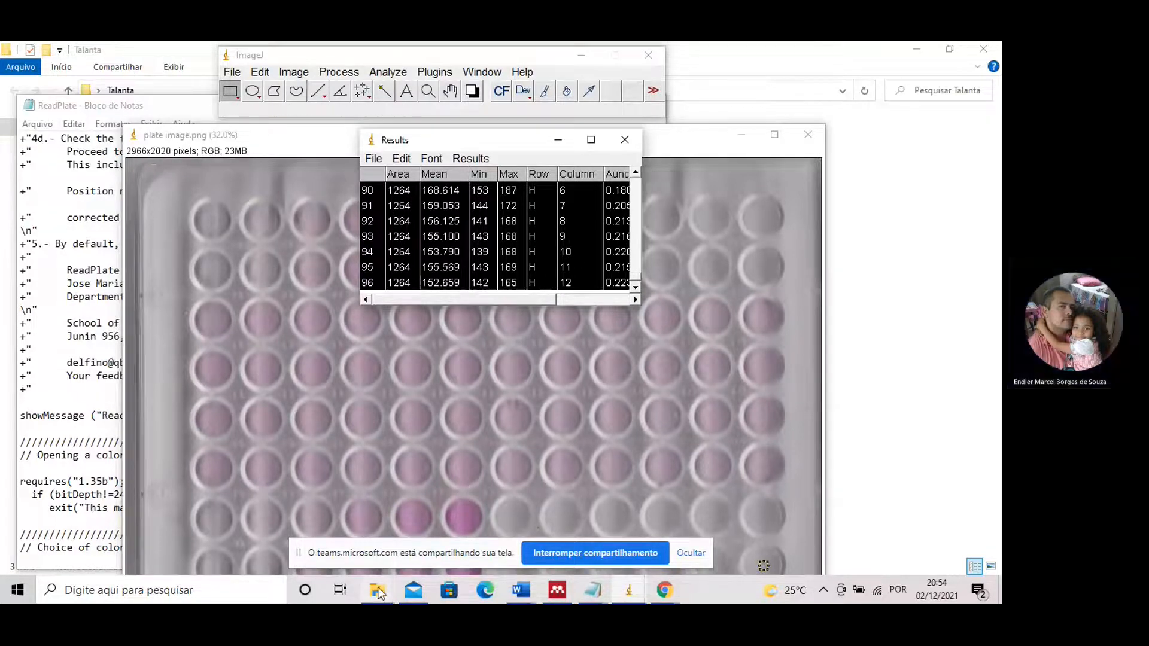
mouse_move(378, 592)
click(387, 547)
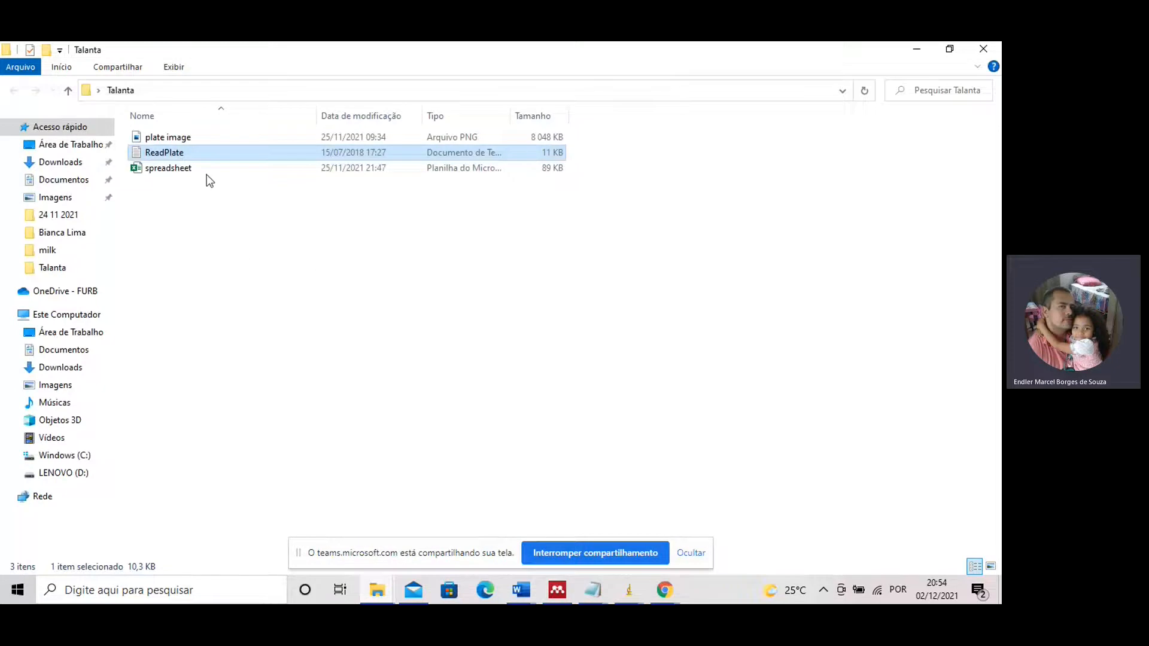
double_click(189, 168)
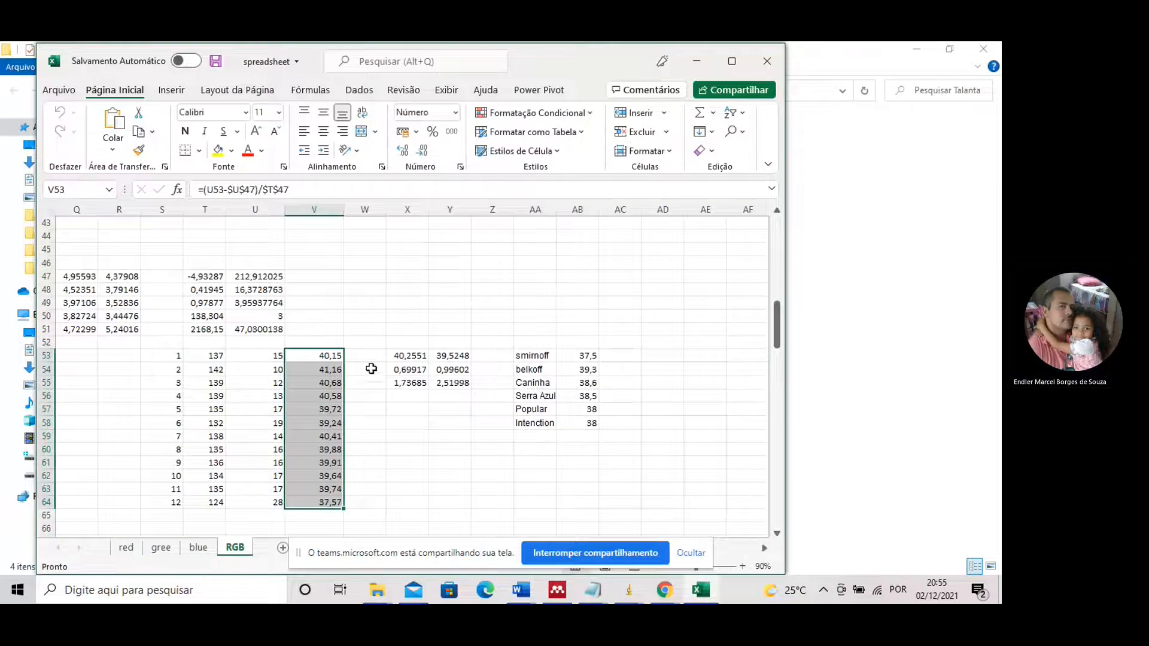
Maximize the workbook and paste the copied red channel results into the red sheet starting at cell A1.
click(124, 551)
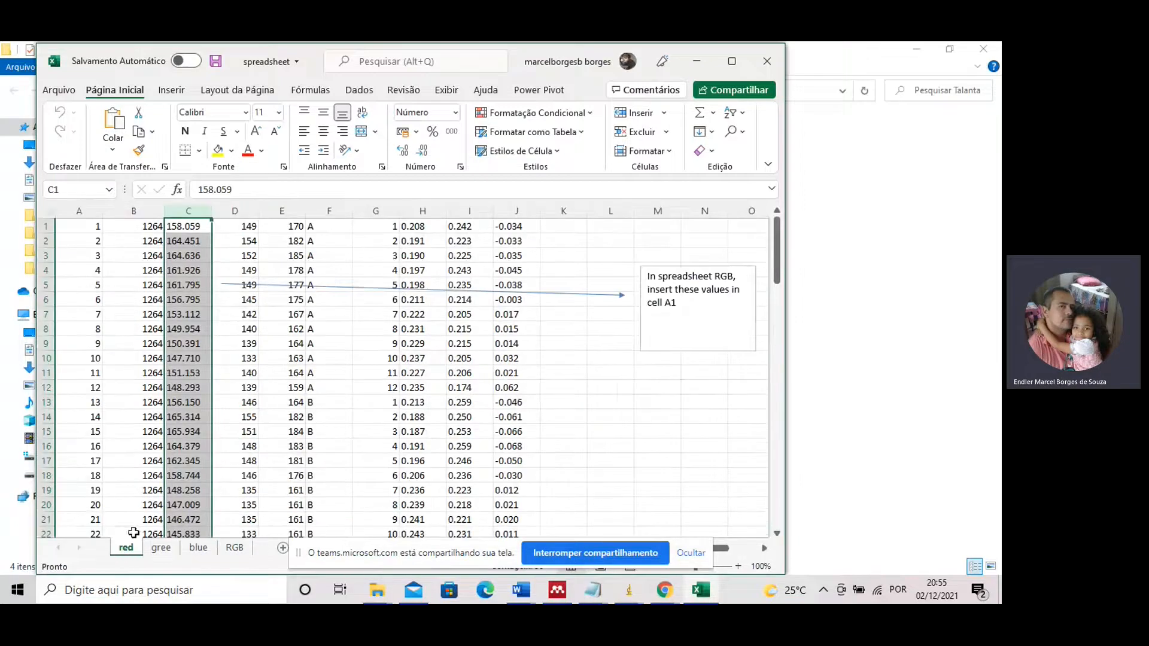
click(734, 62)
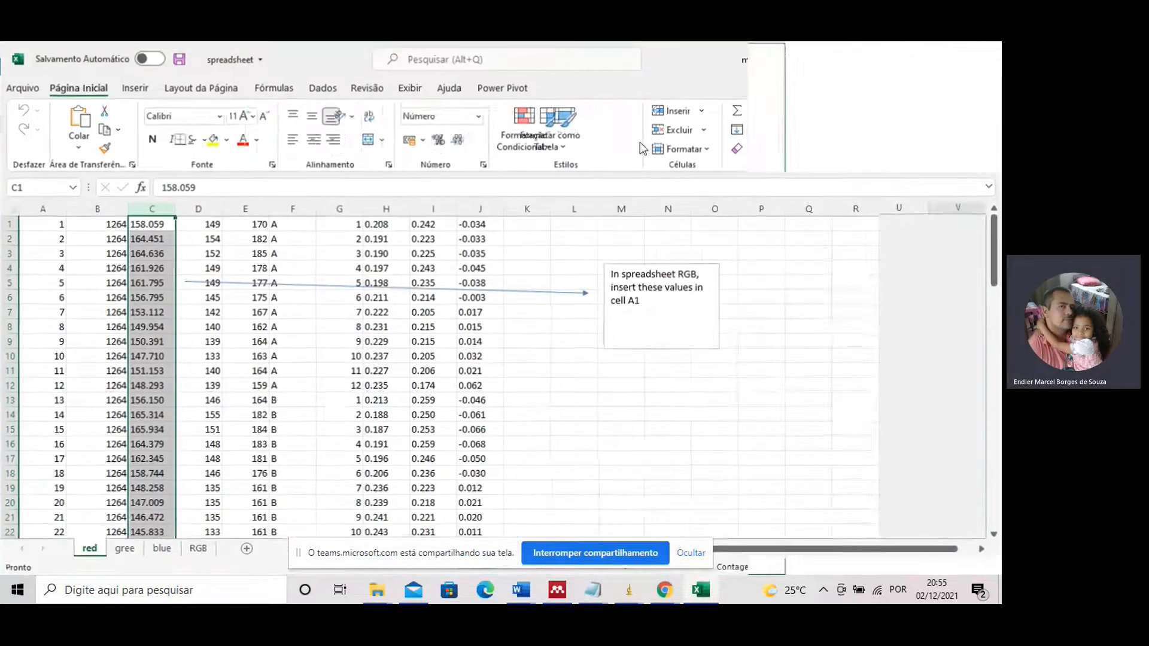
click(55, 225)
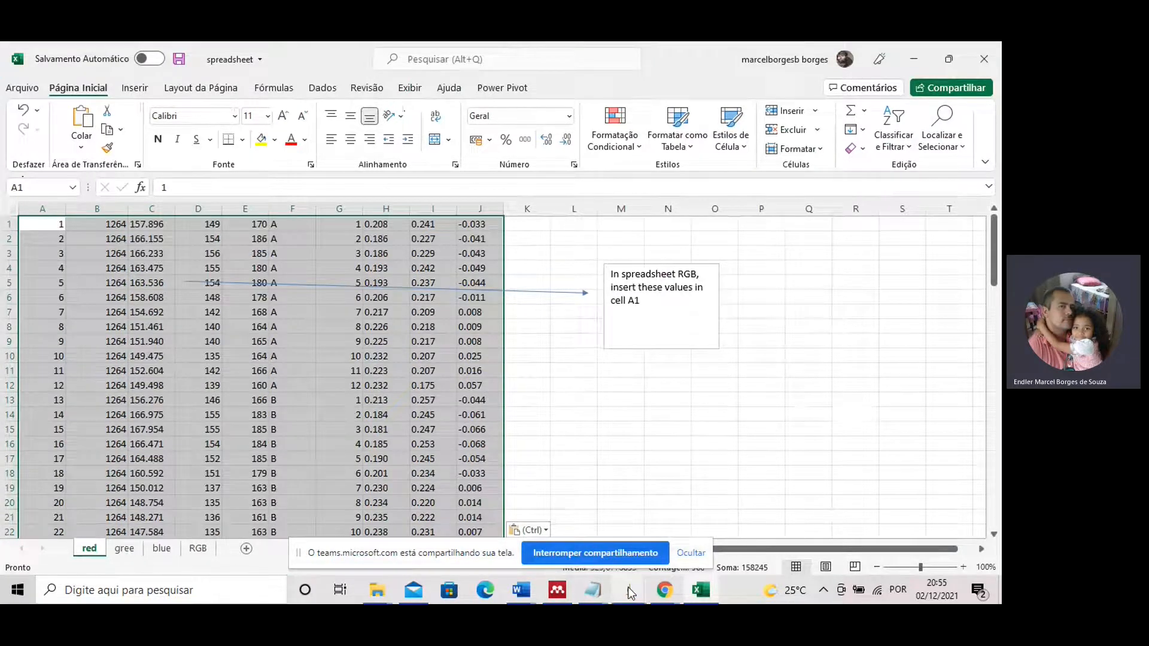
Switch back to ImageJ and run the ReadPlate Macro again with the Green channel for the measurements.
mouse_move(626, 591)
mouse_move(724, 536)
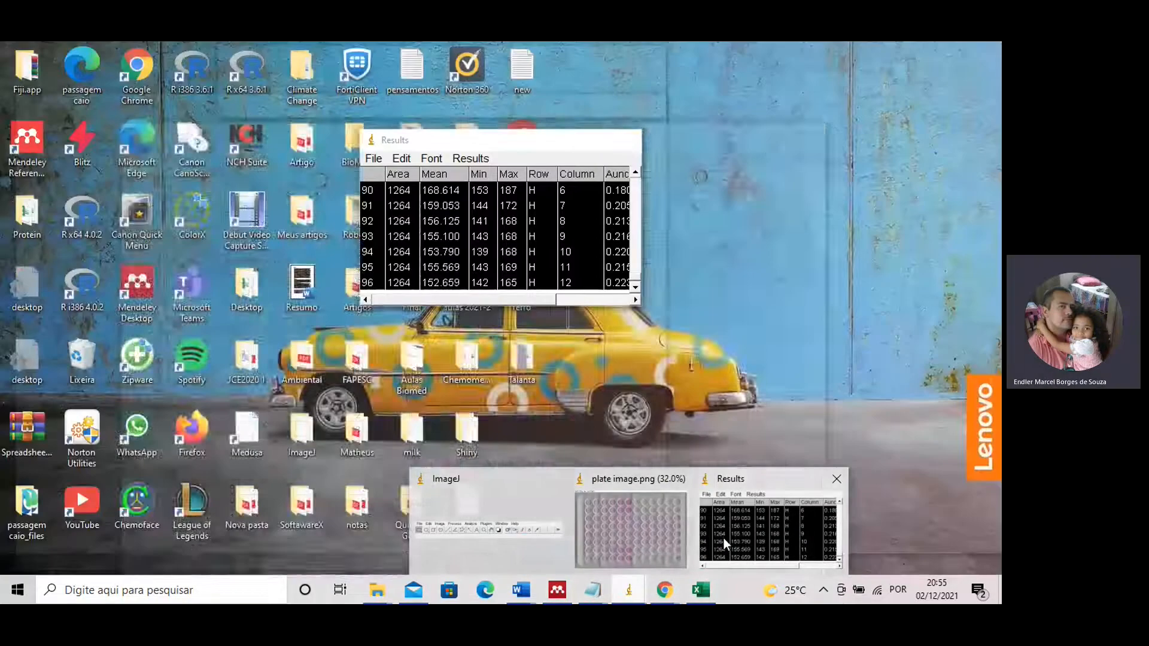
mouse_move(667, 537)
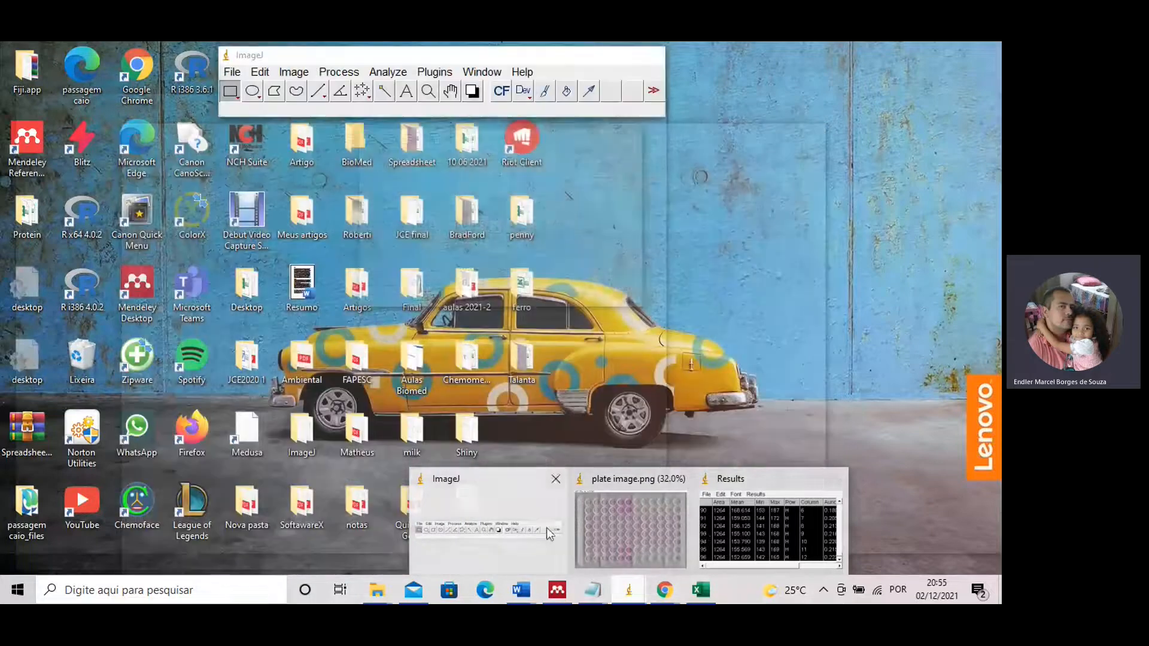
click(546, 527)
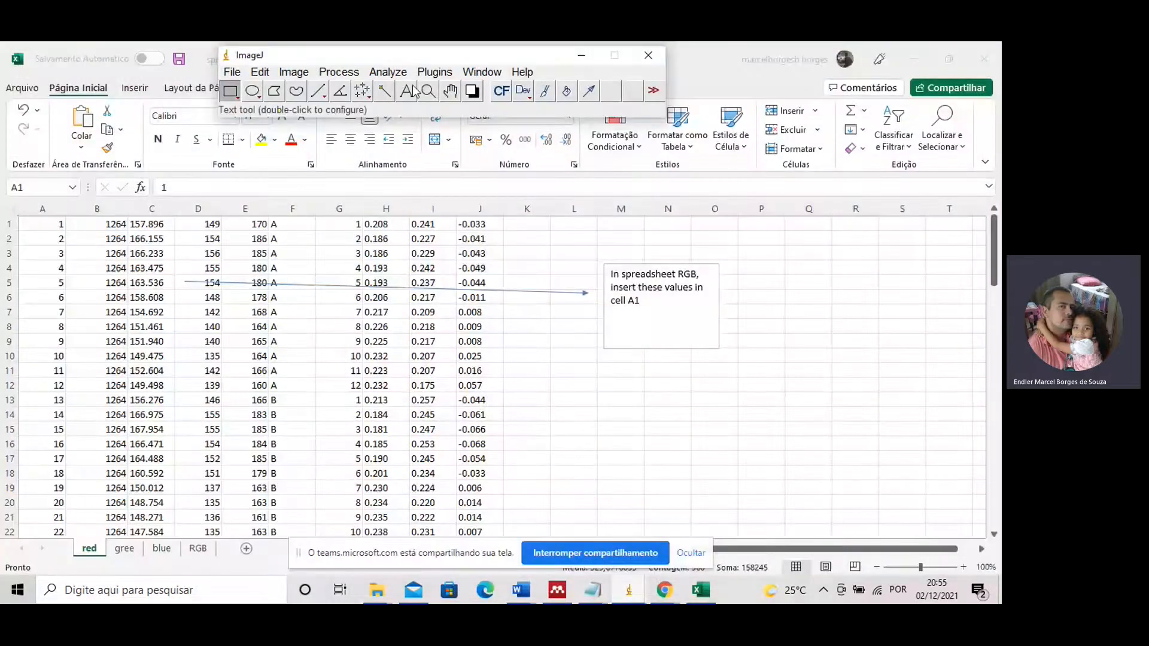
click(434, 73)
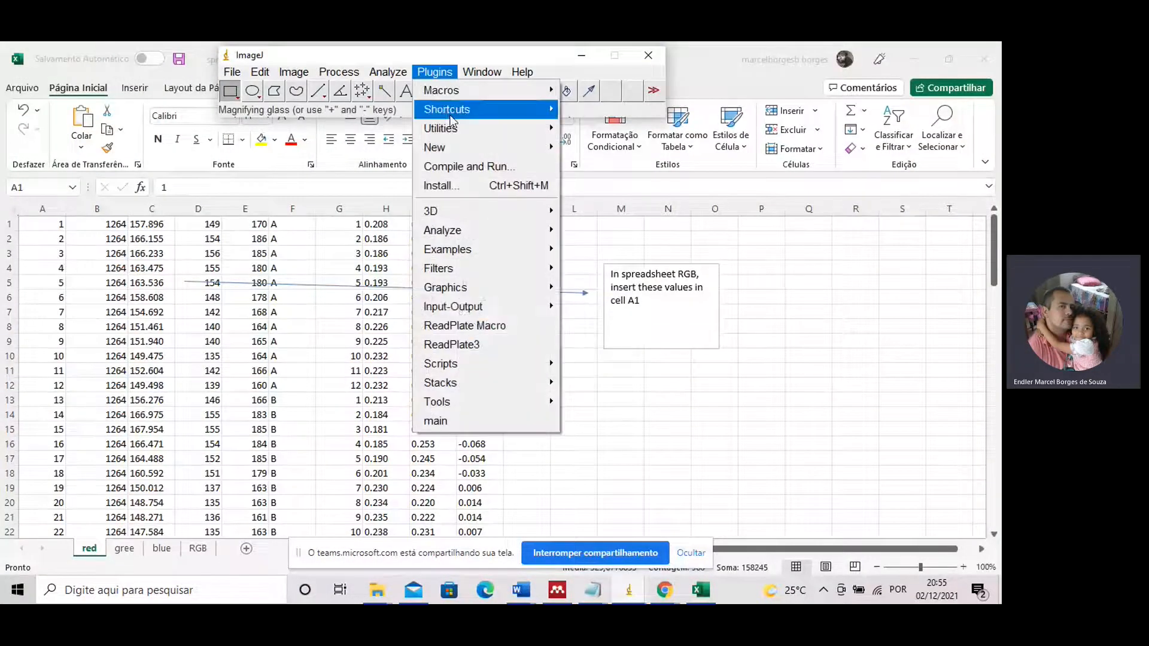
click(494, 328)
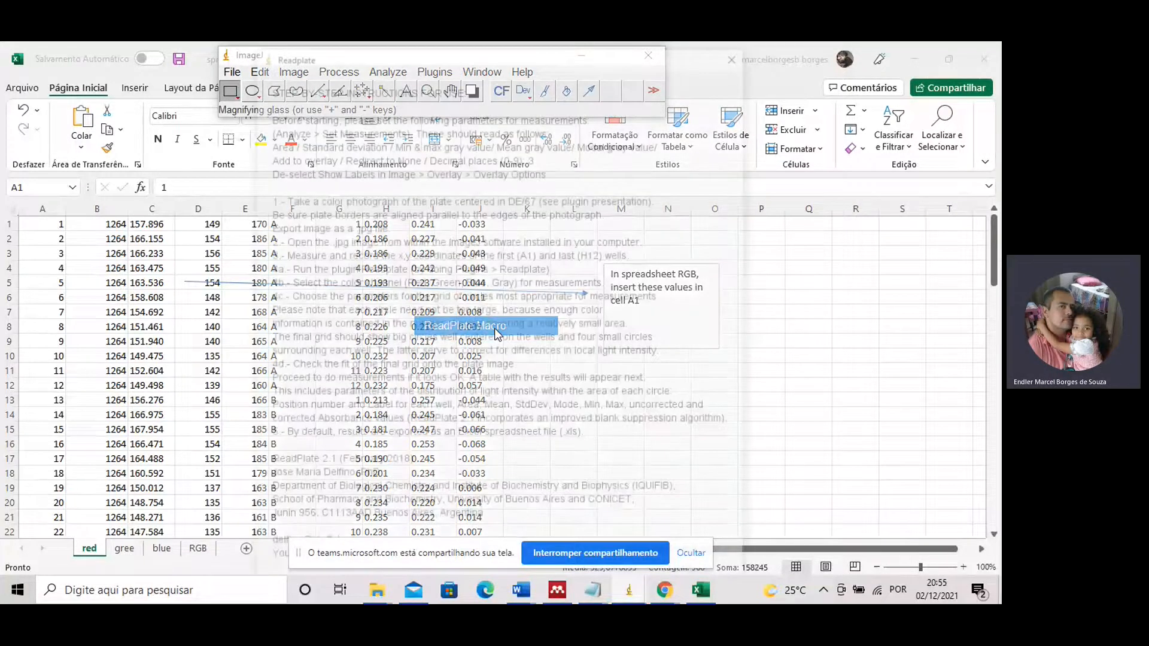
key(Return)
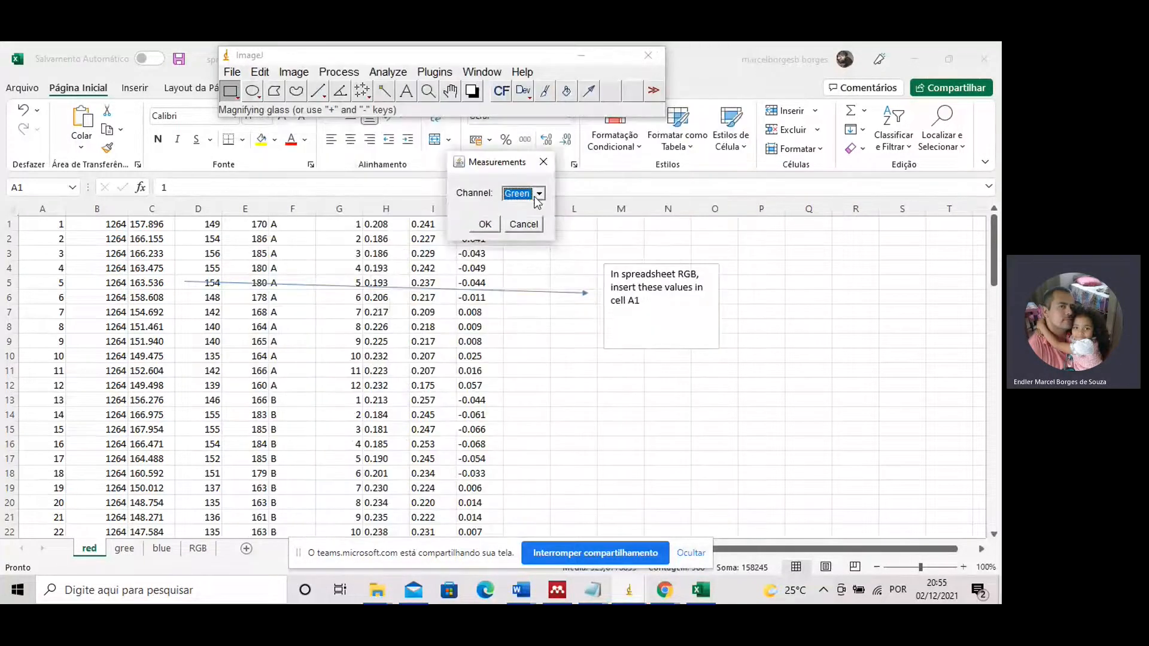
click(484, 224)
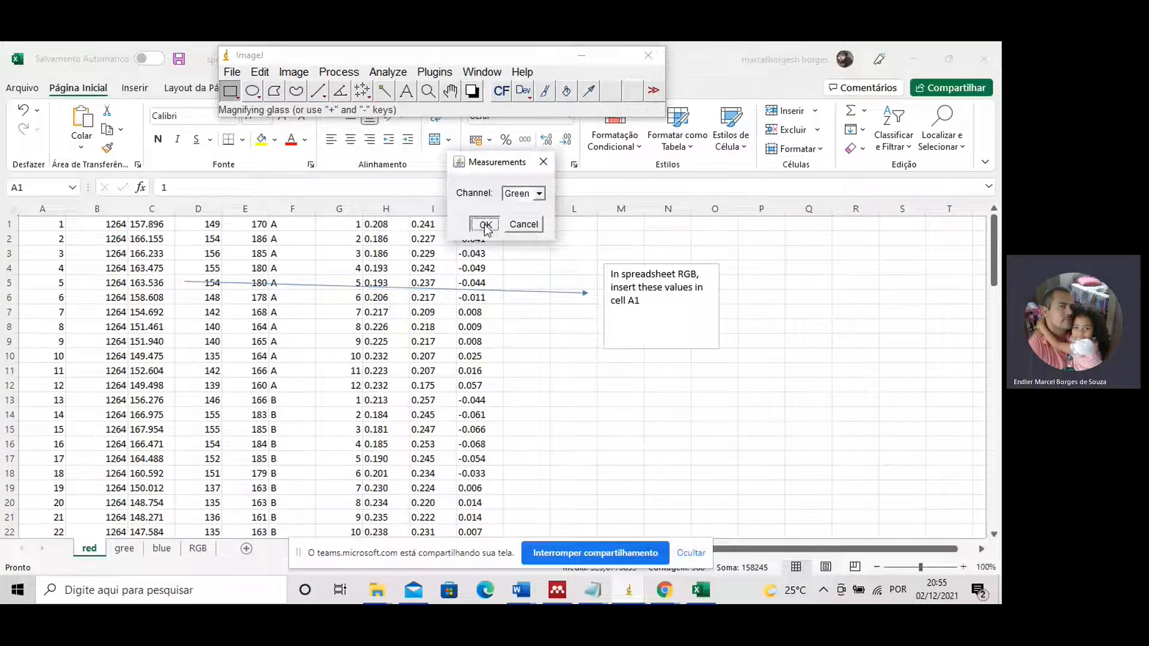
Set the grid's well A1 centre to X 369, Y 269 and well H12 centre to X 2721, Y 1742, then run the green channel measurement.
click(622, 202)
double_click(622, 204)
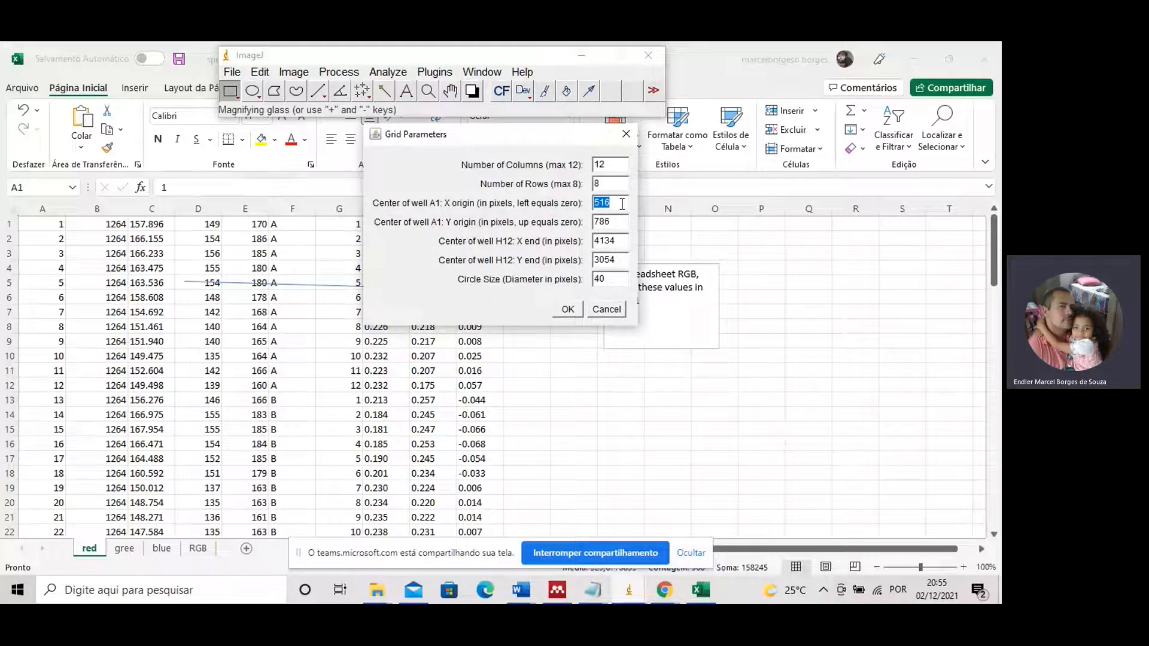
text(369)
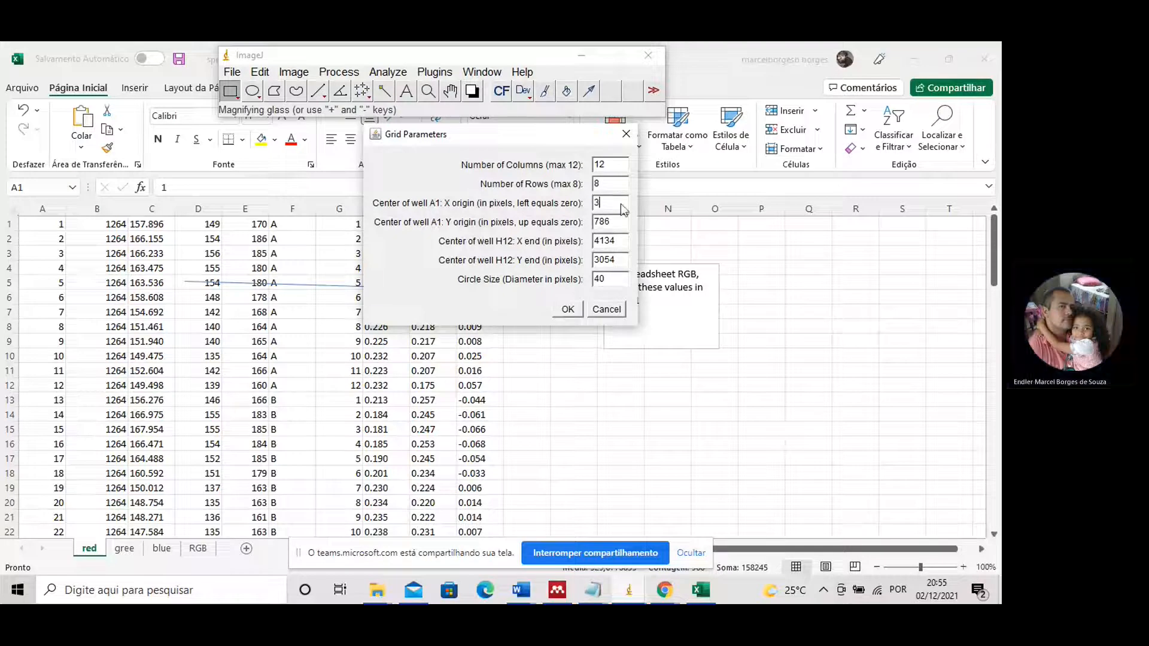
double_click(612, 223)
text(269)
double_click(615, 241)
text(2721)
double_click(619, 258)
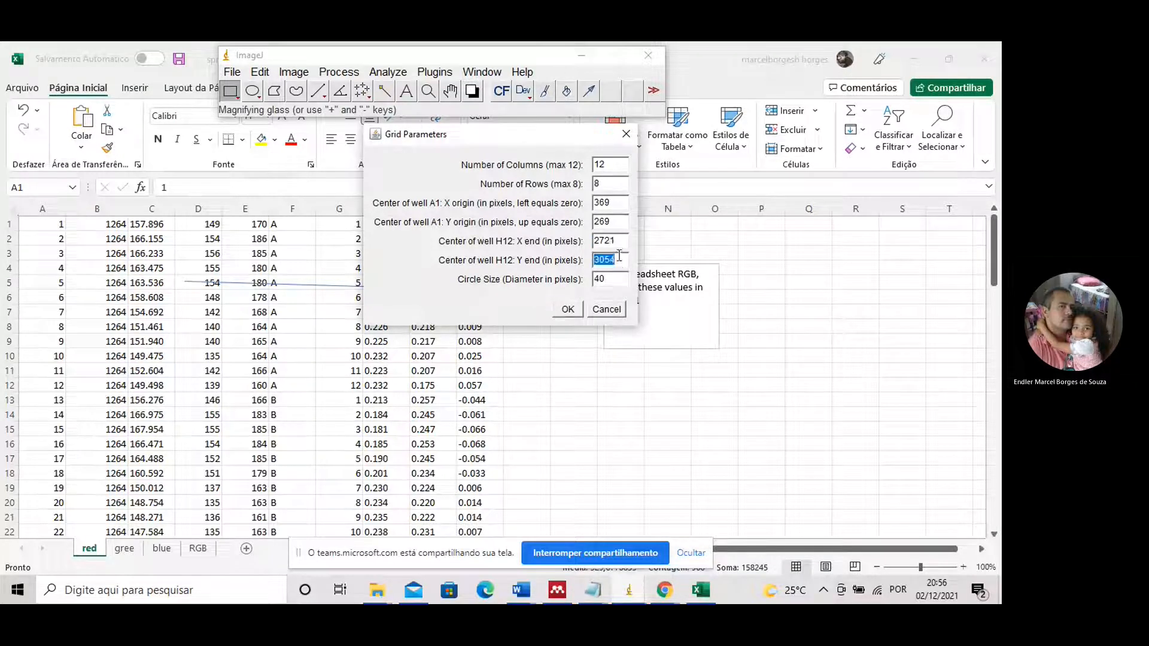
text(1742)
click(567, 309)
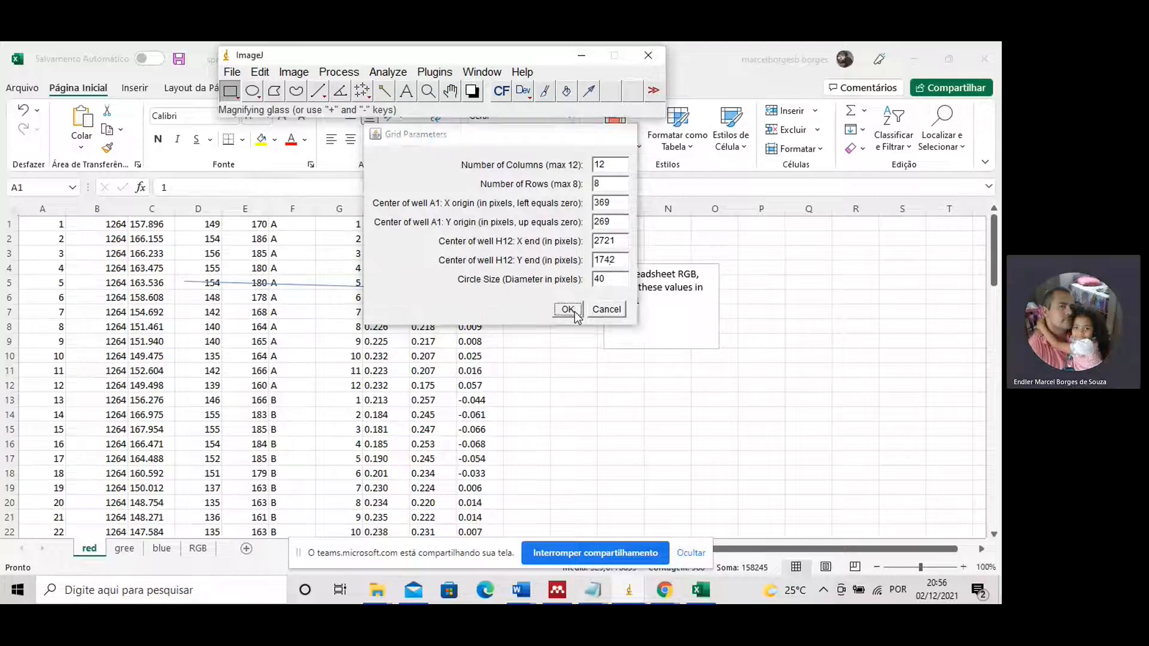
click(543, 223)
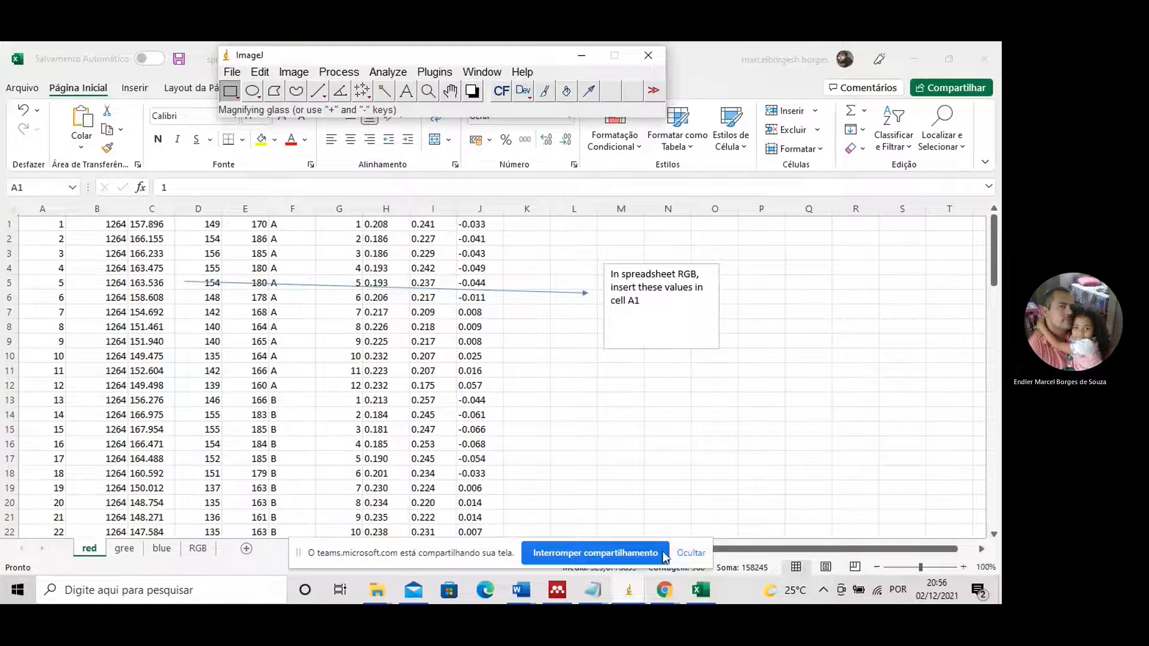
Copy all rows of the green channel Results table and paste them into the workbook's gree sheet starting at cell A1.
click(635, 597)
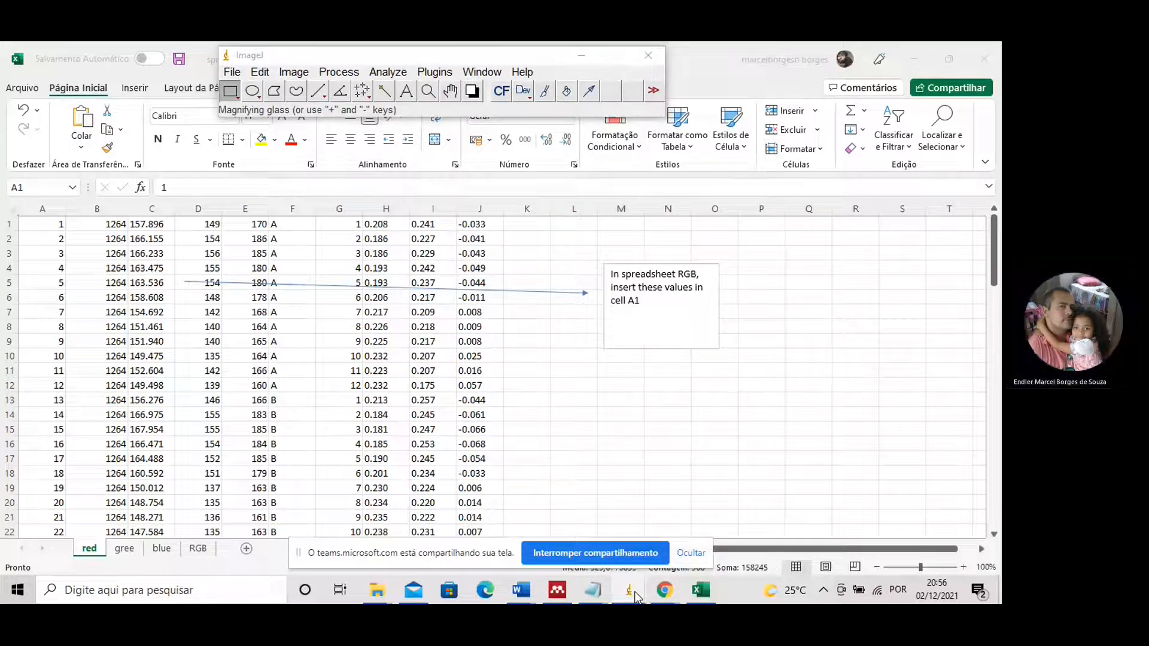
mouse_move(635, 596)
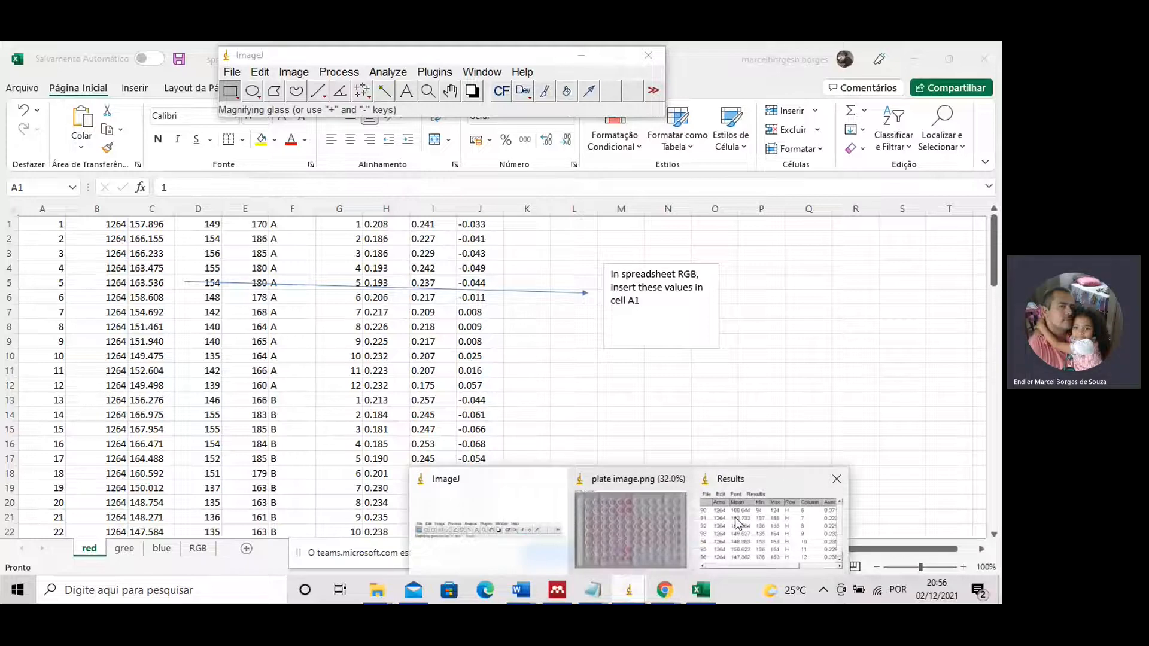
click(737, 523)
key(ctrl+a)
key(ctrl+c)
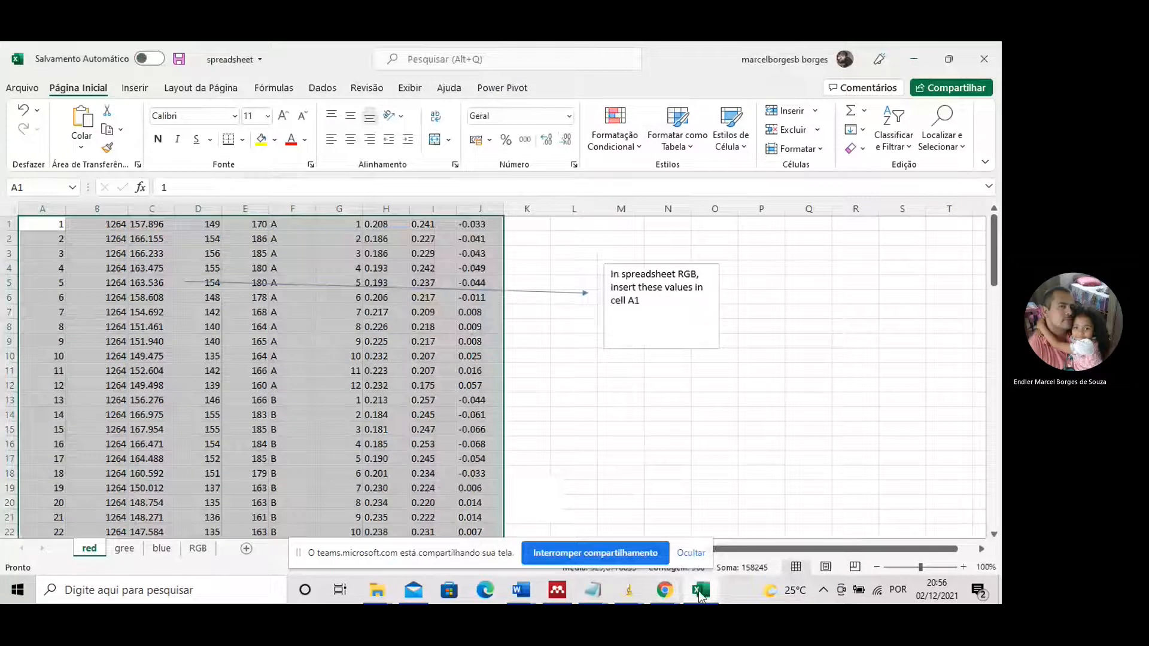
key(ctrl+Page_Down)
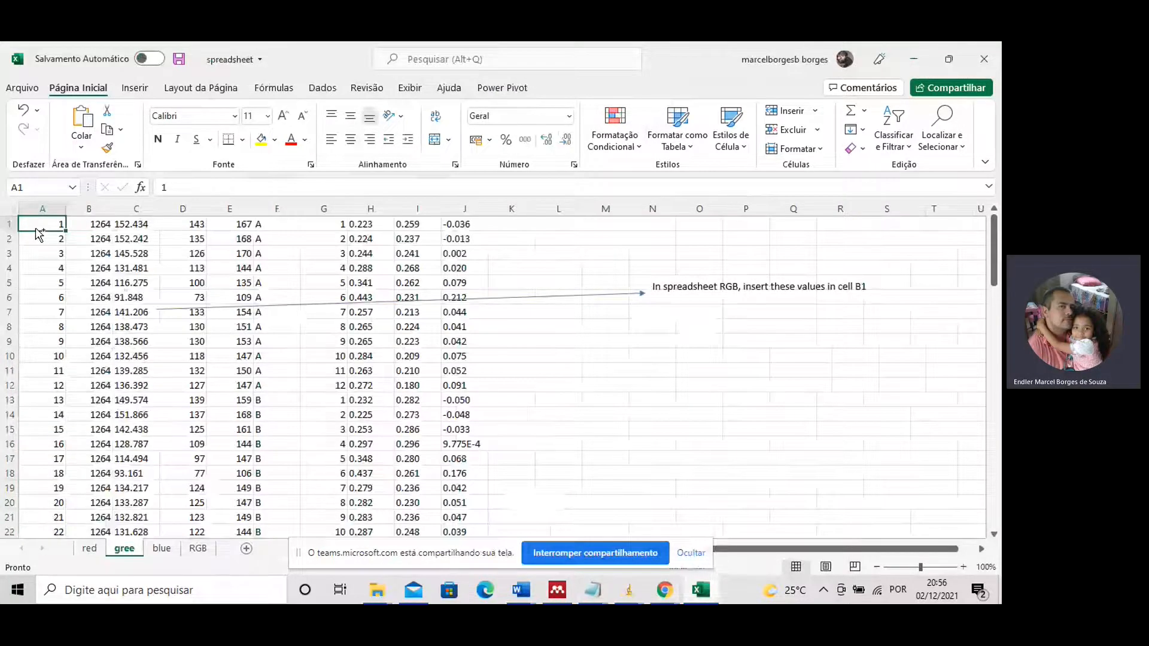
key(ctrl+v)
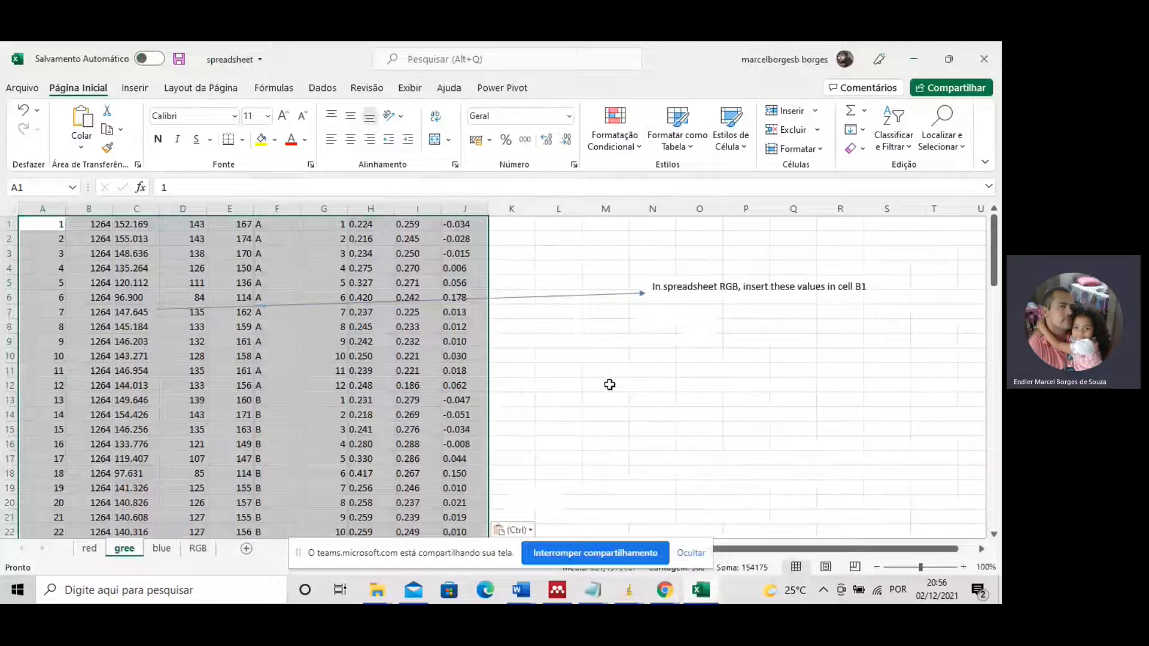
Switch to ImageJ, run the ReadPlate Macro again on the plate image for the blue channel, and return to the workbook.
click(634, 591)
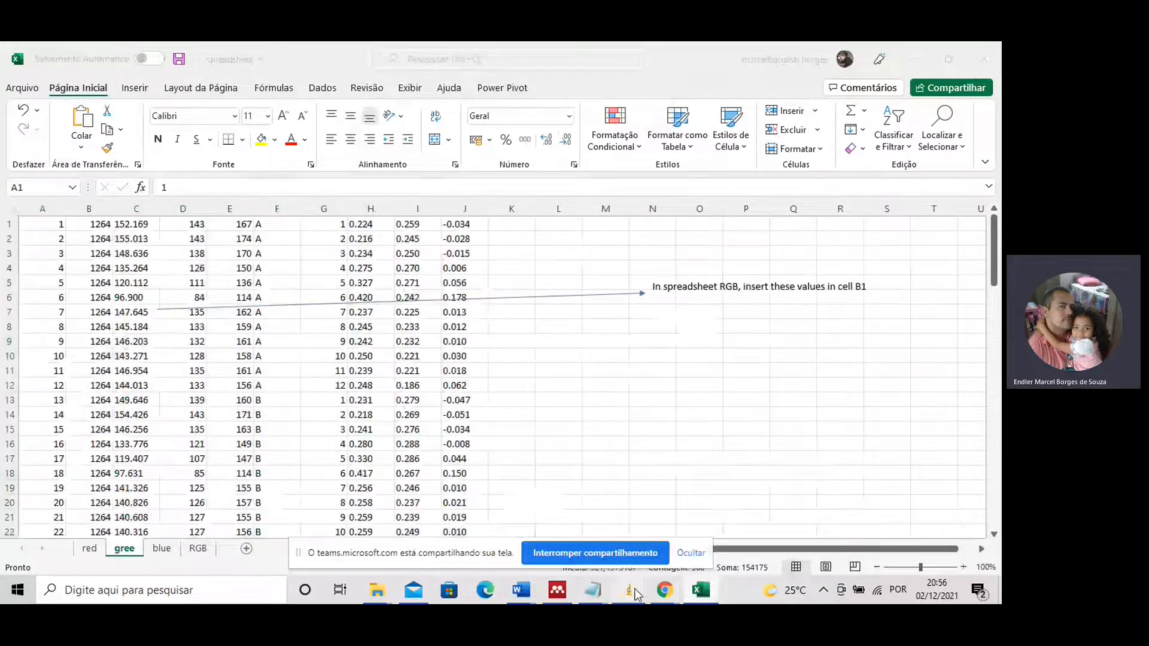
mouse_move(635, 592)
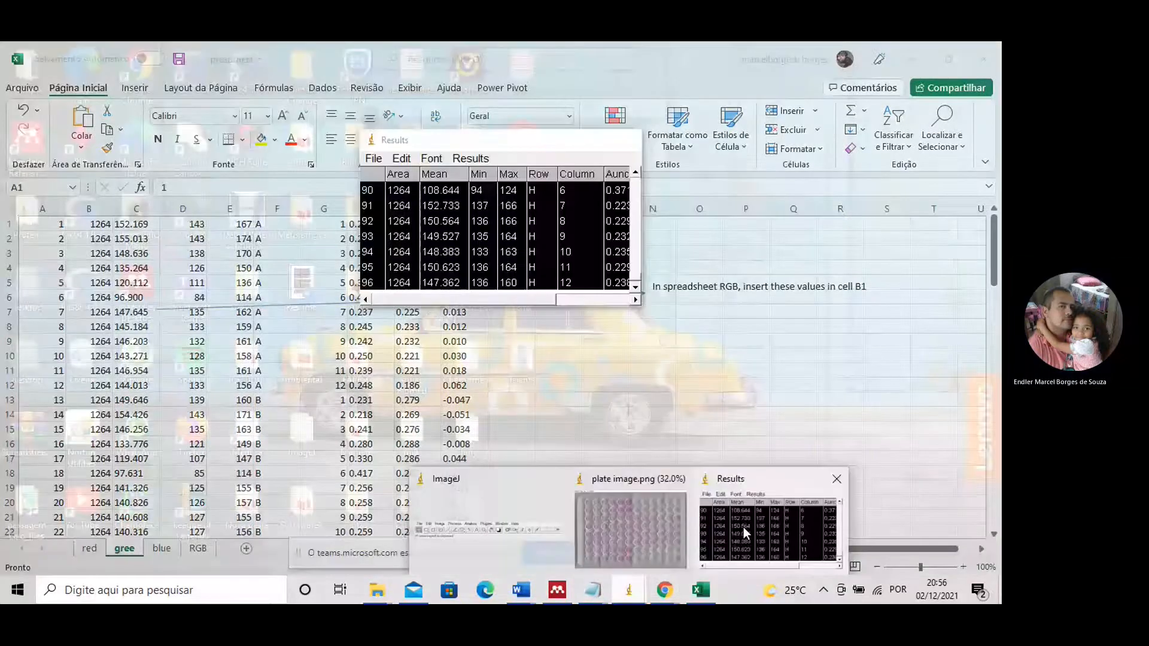
click(631, 530)
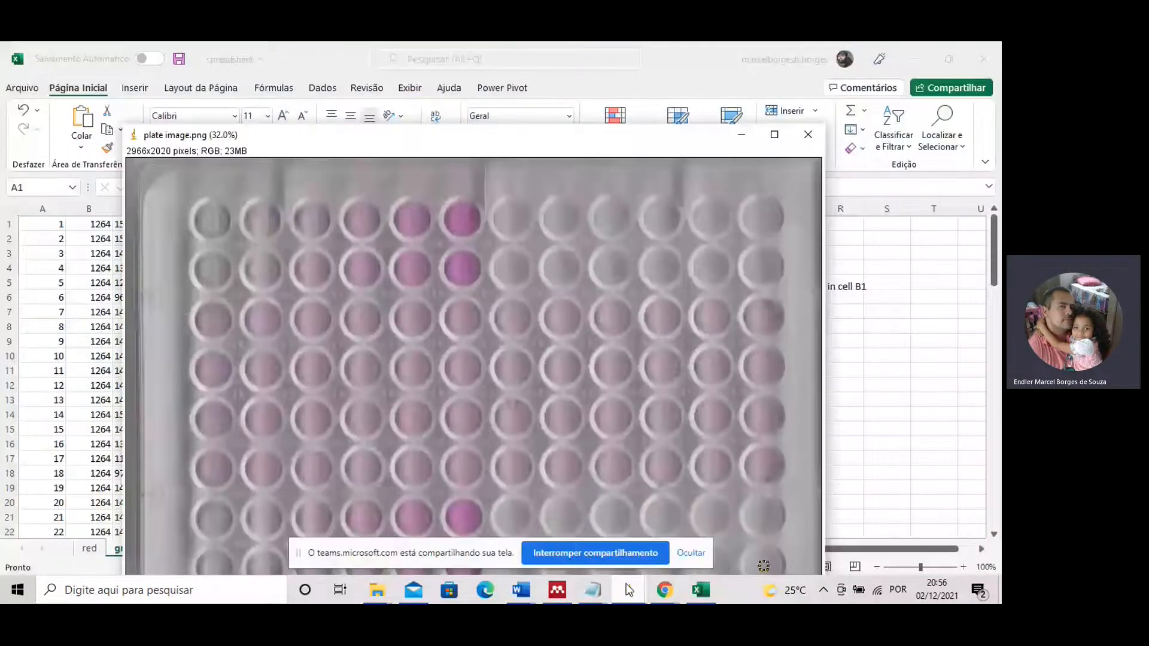
click(626, 583)
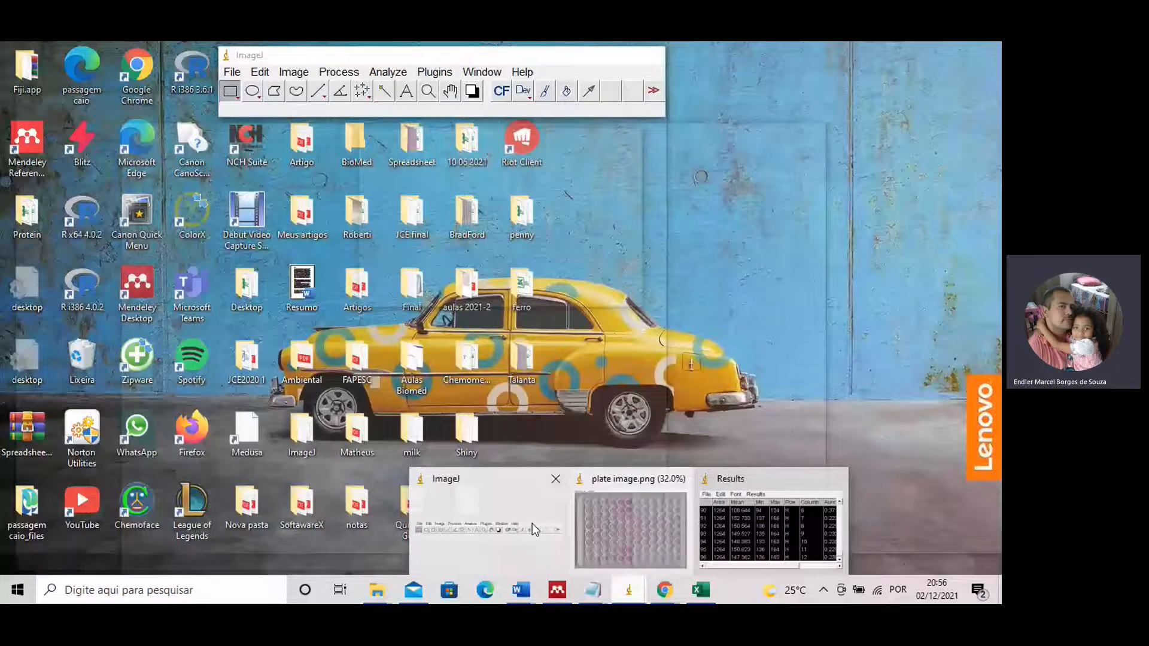
click(532, 523)
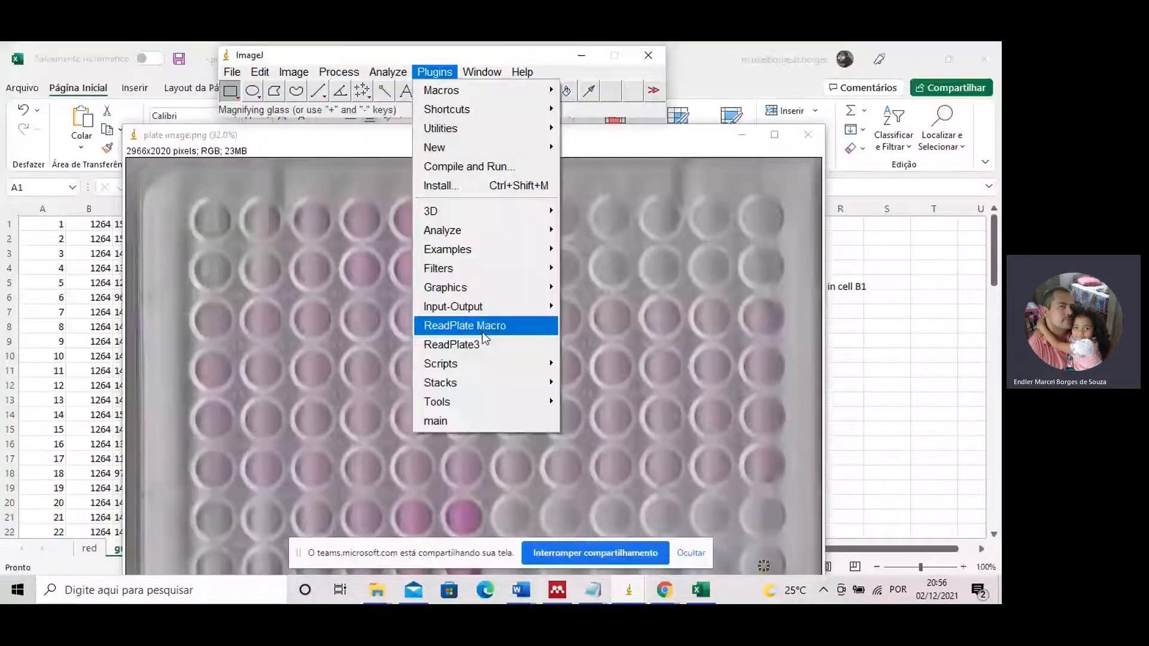
click(479, 328)
click(538, 194)
click(519, 224)
click(518, 228)
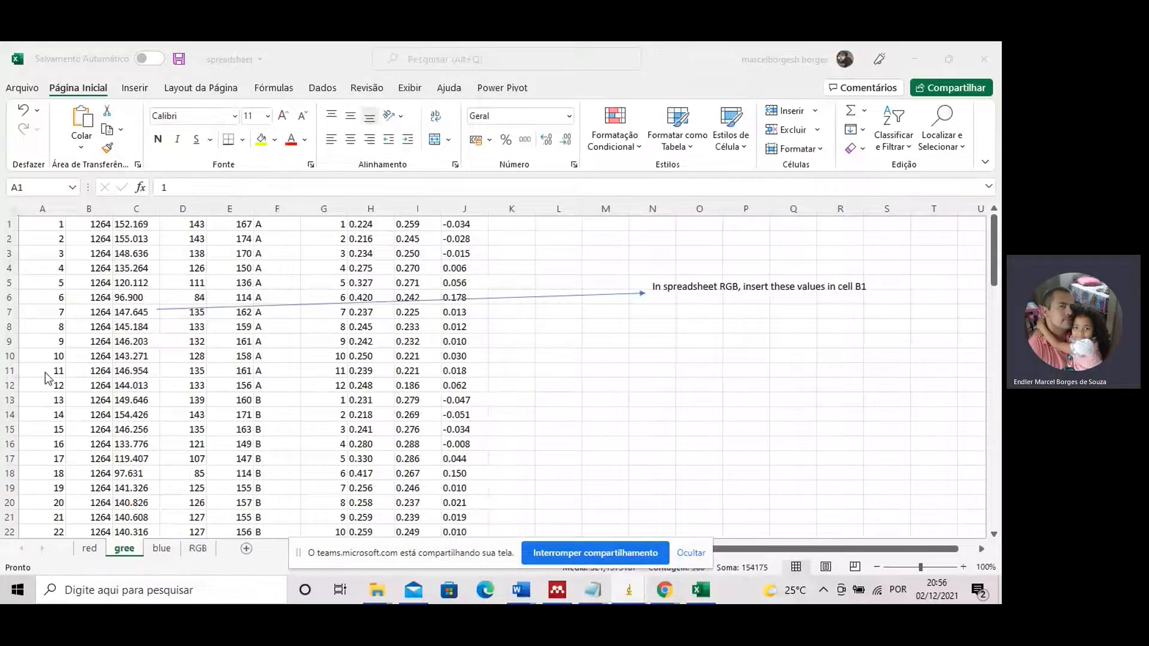
key(ctrl+v)
On the gree sheet, enter "1," in cell K3 and "." in cell L3 to illustrate the decimal separators.
click(137, 208)
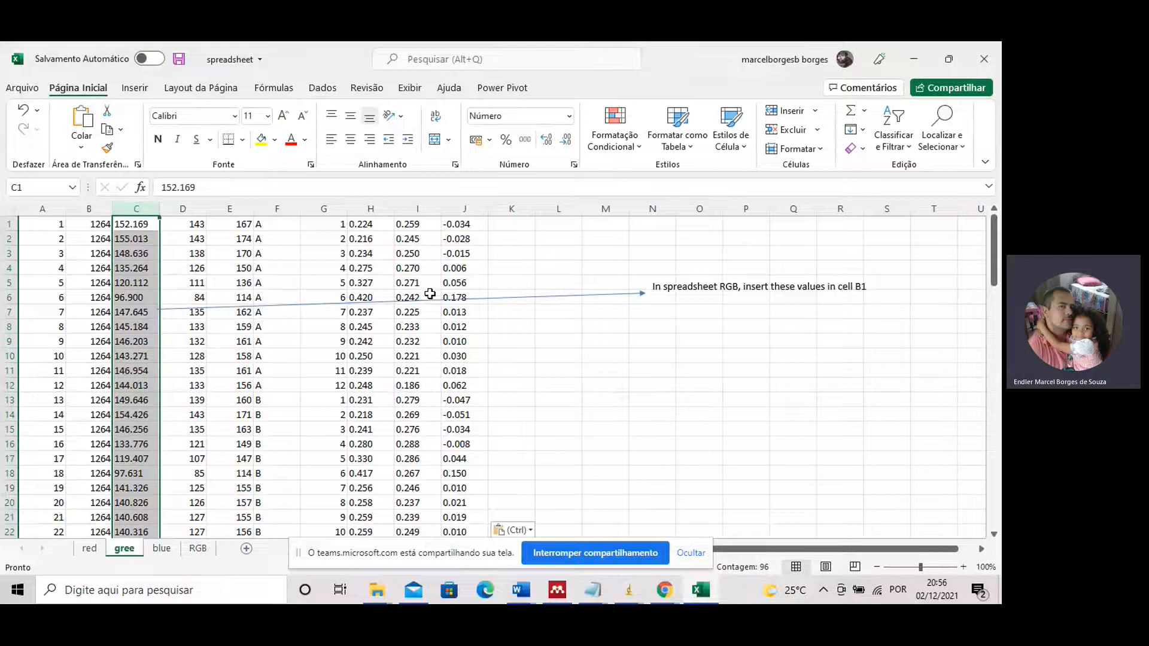
click(508, 256)
text(1,)
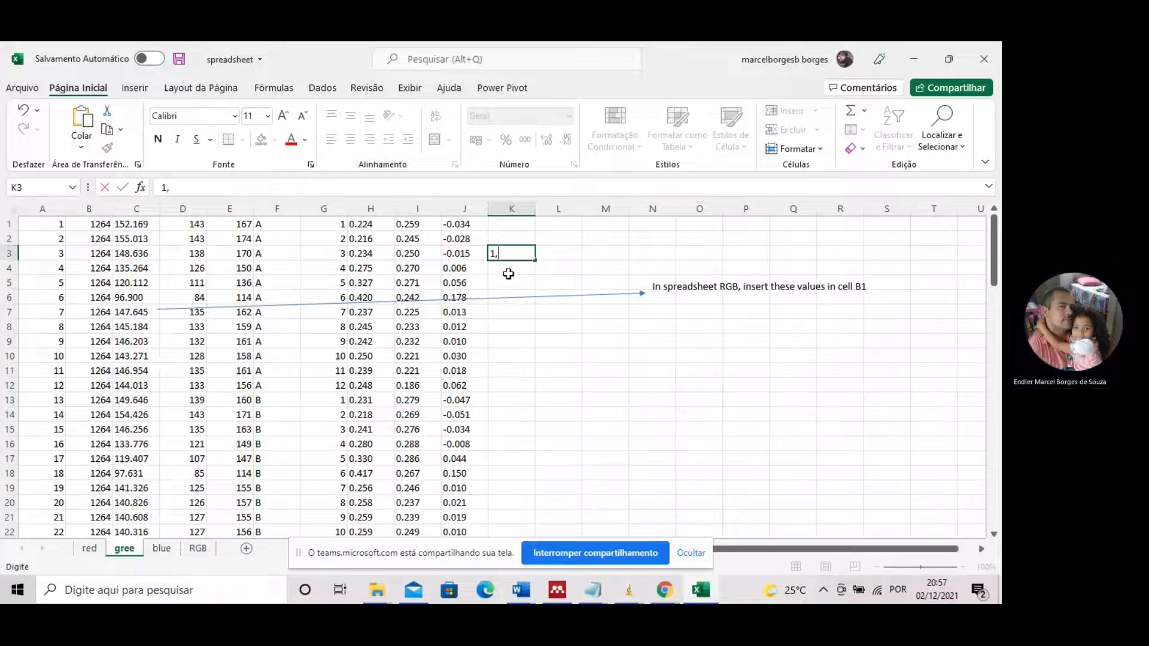
click(551, 250)
text(.)
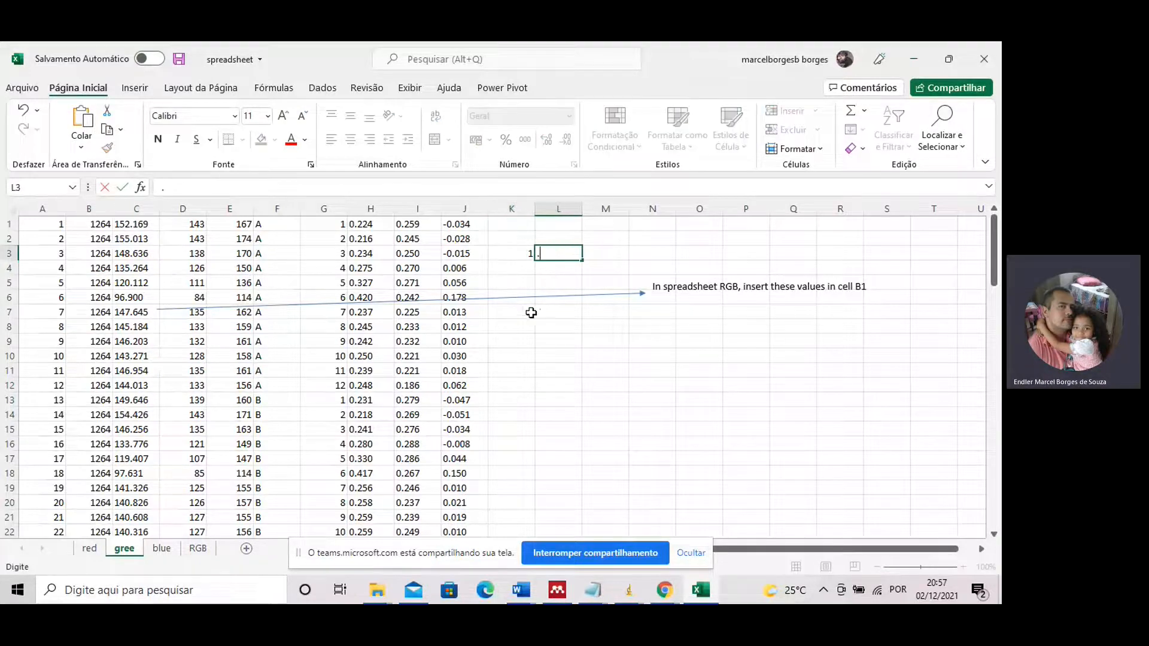
click(543, 345)
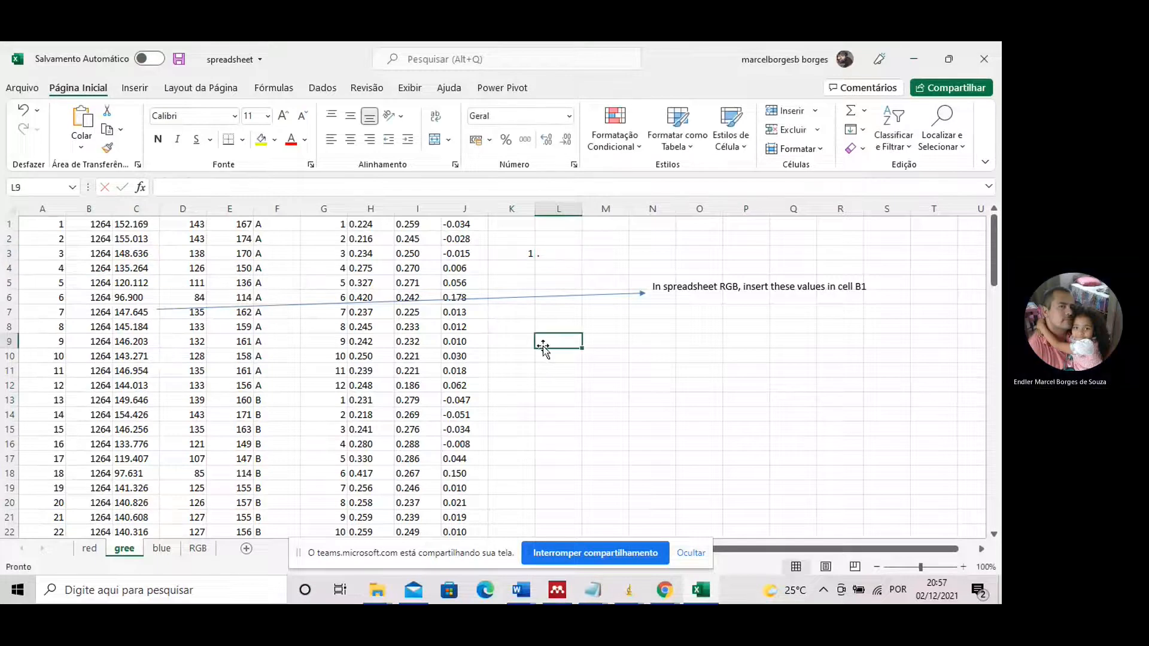
Copy column C of the red sheet and paste it into column A of the RGB sheet.
click(138, 208)
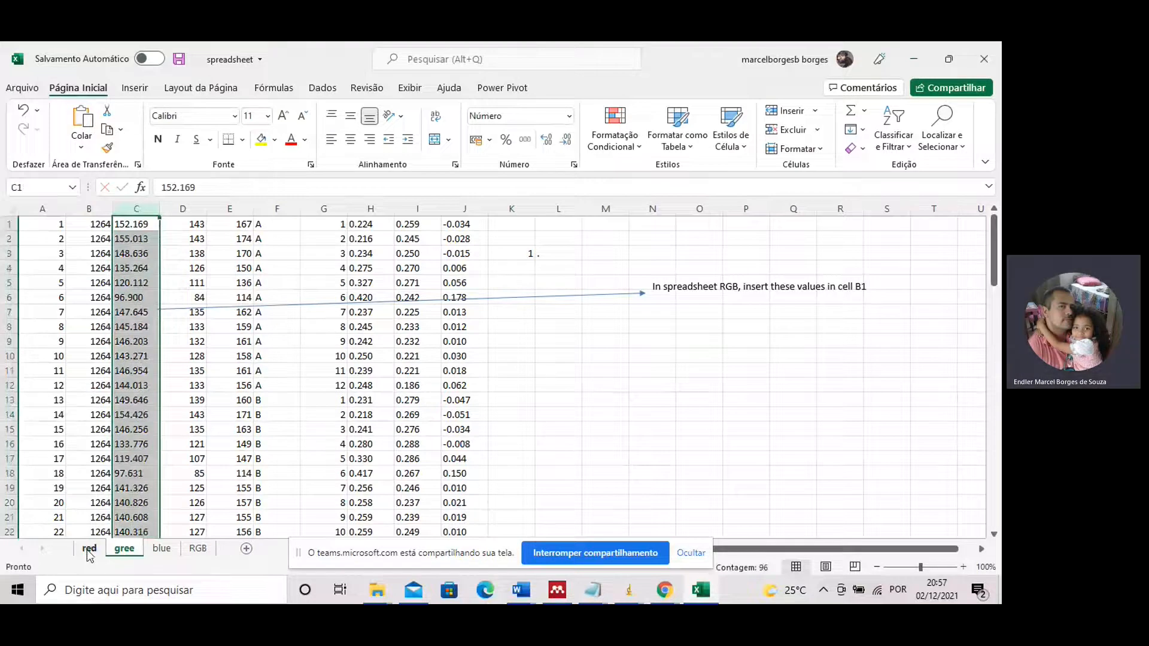
click(88, 551)
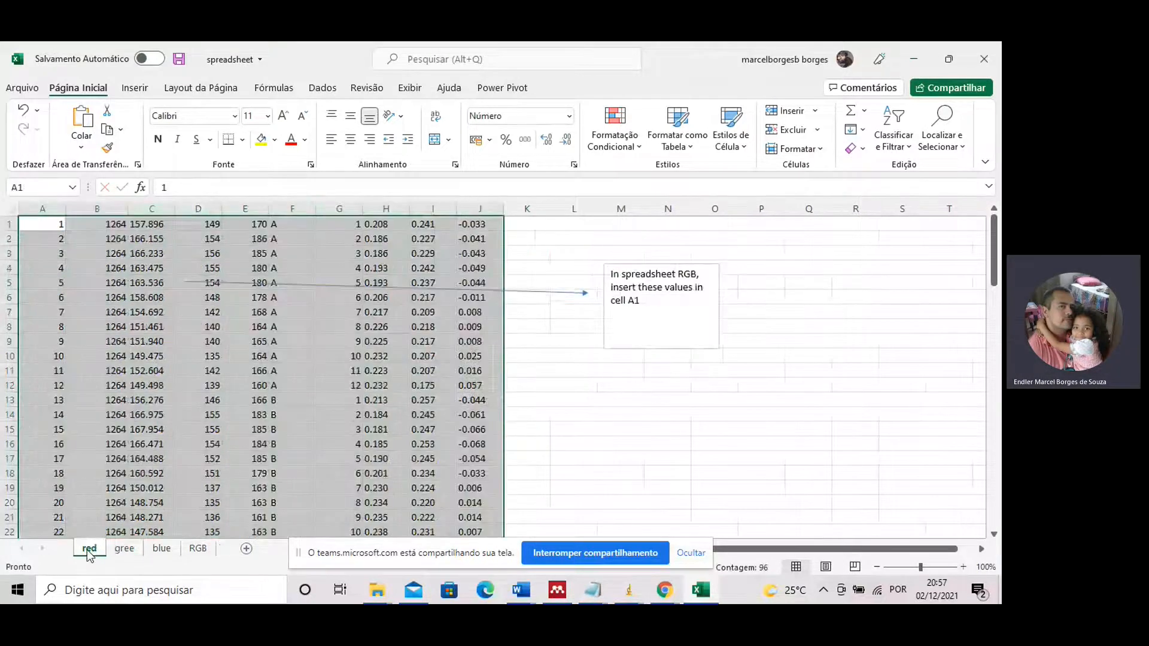
click(152, 208)
key(ctrl+c)
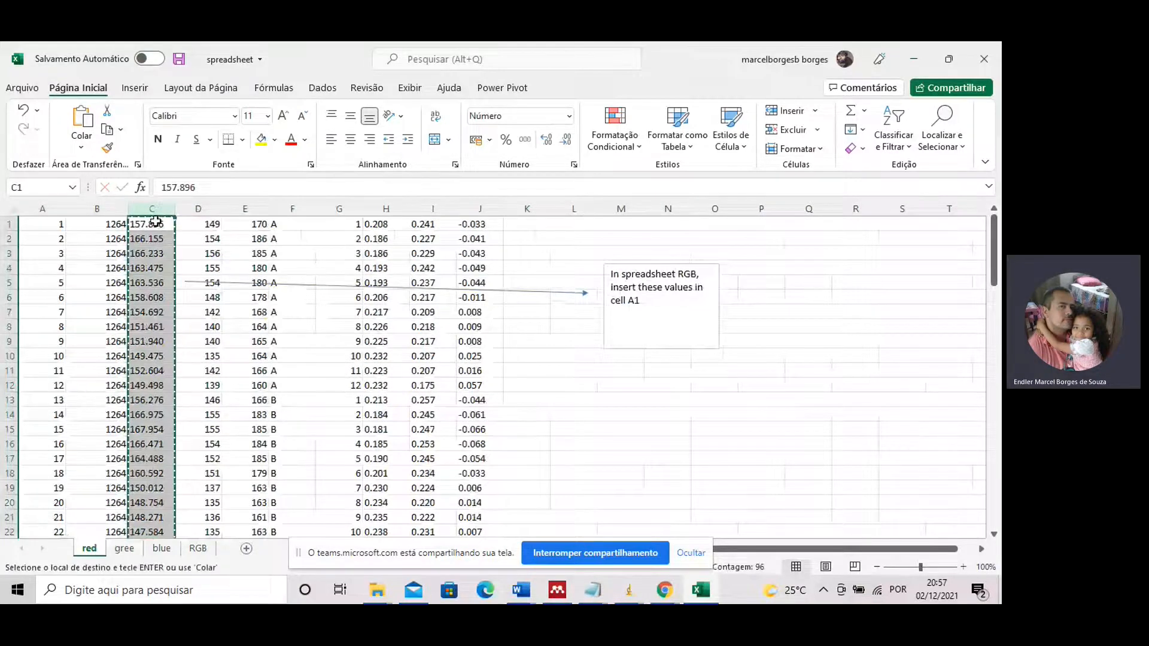
click(198, 548)
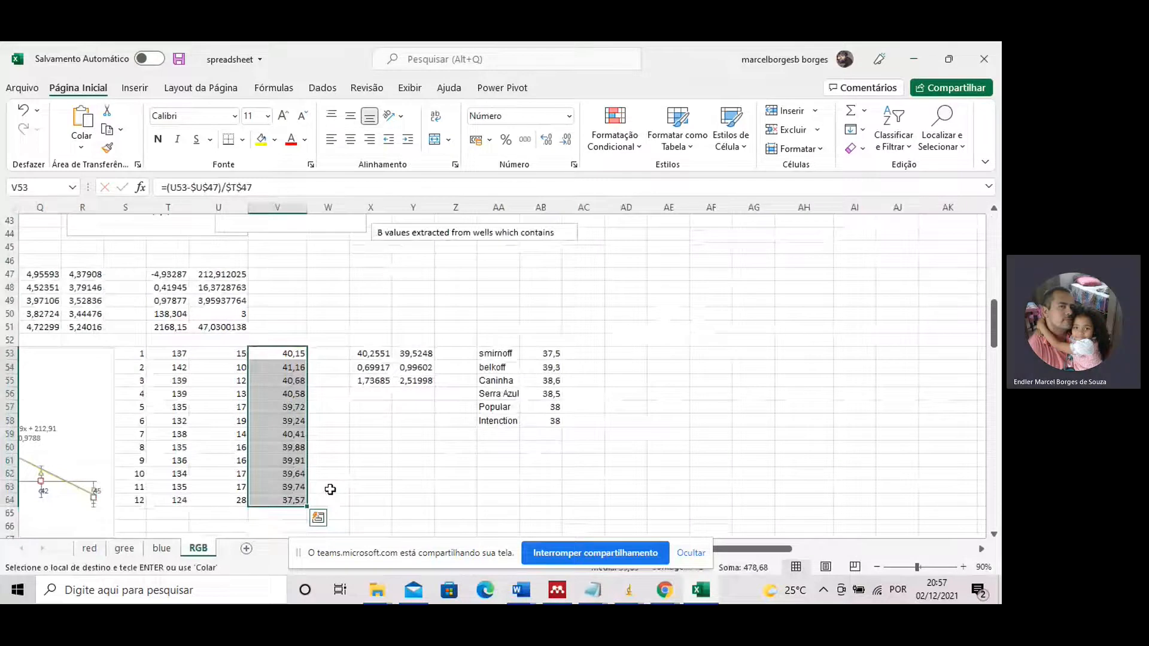
key(ctrl+Home)
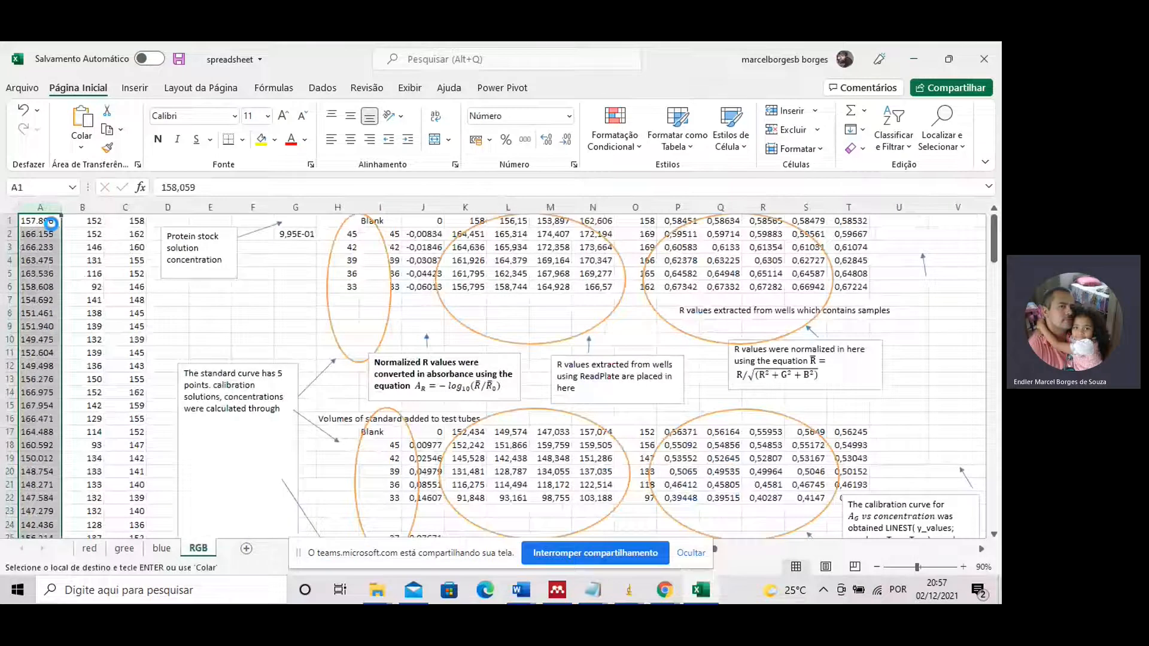
Copy column C of the gree and blue sheets into columns B and C of the RGB sheet respectively.
click(94, 222)
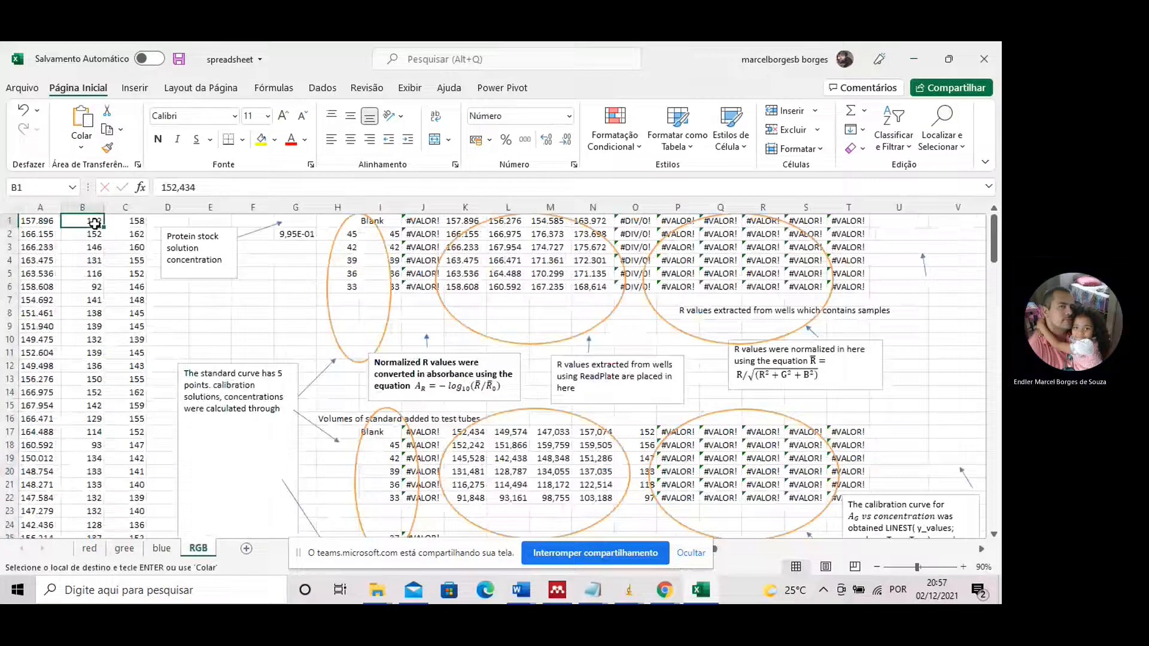
key(ctrl+Page_Up)
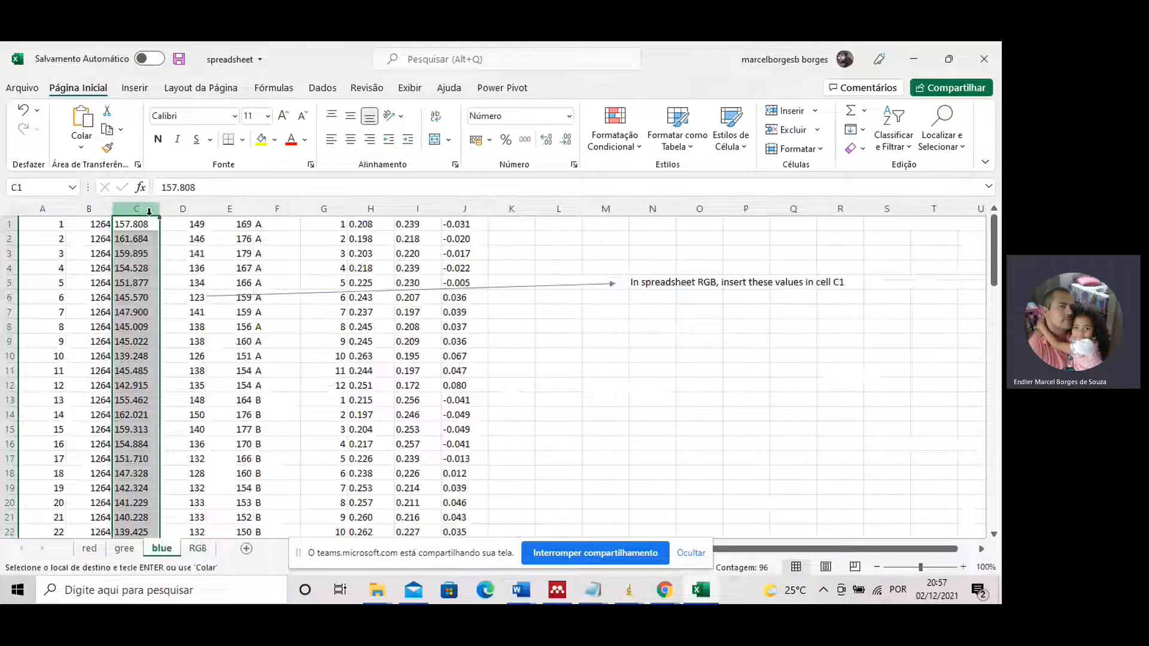
key(ctrl+Page_Down)
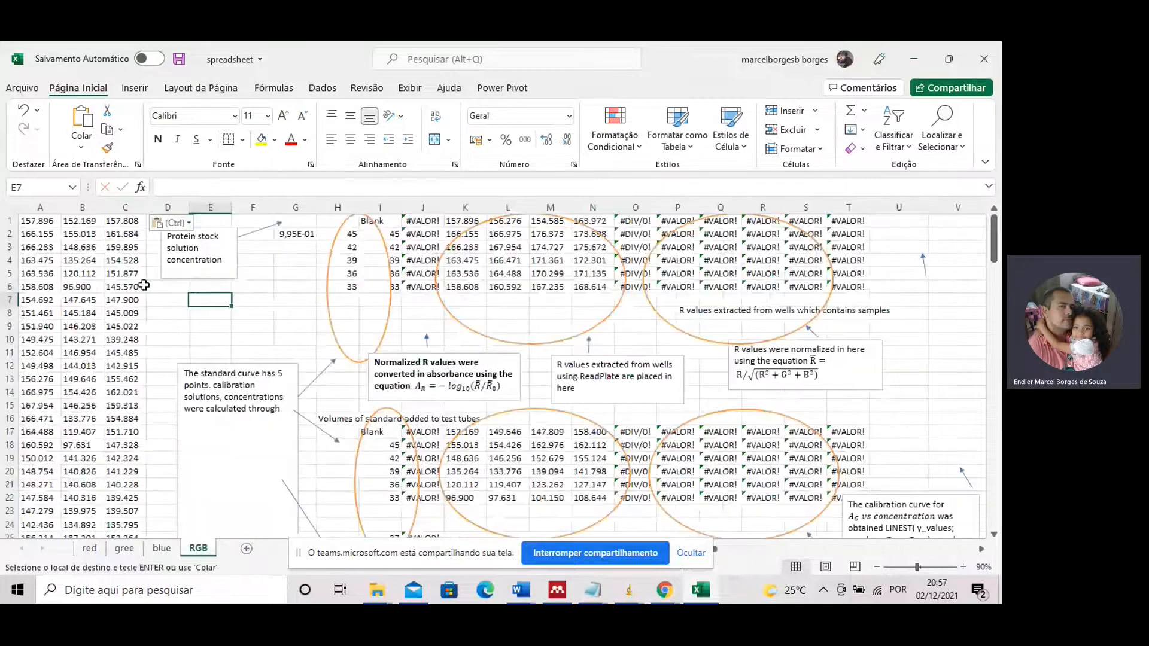
key(Up)
key(Up)
key(Left)
key(Left)
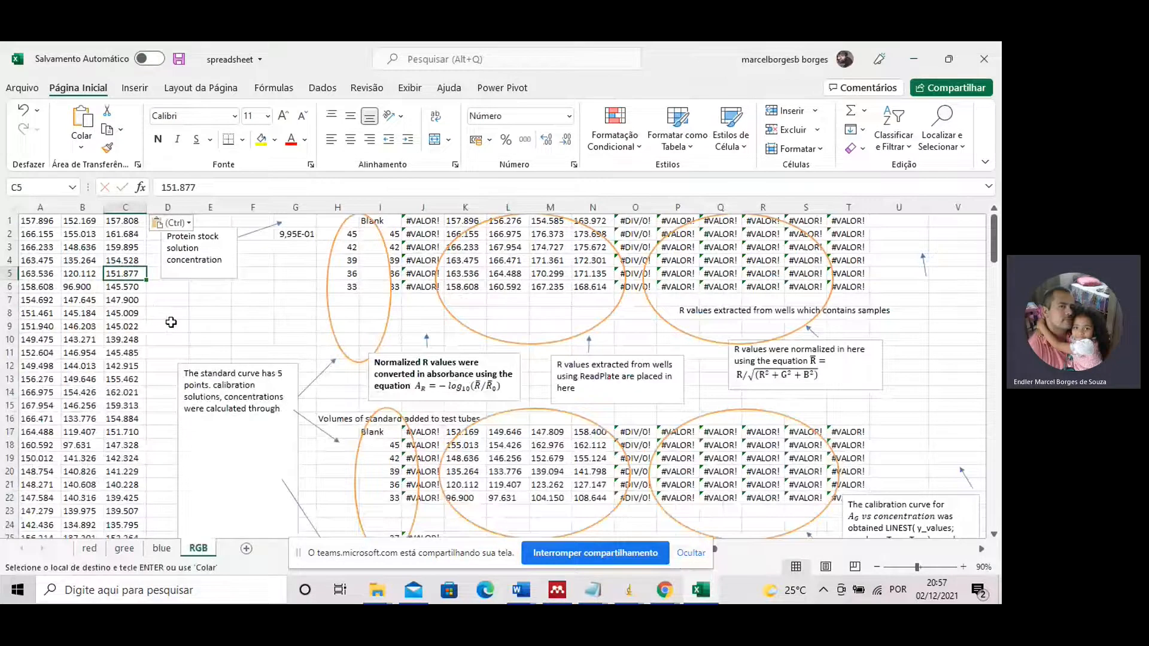
click(184, 325)
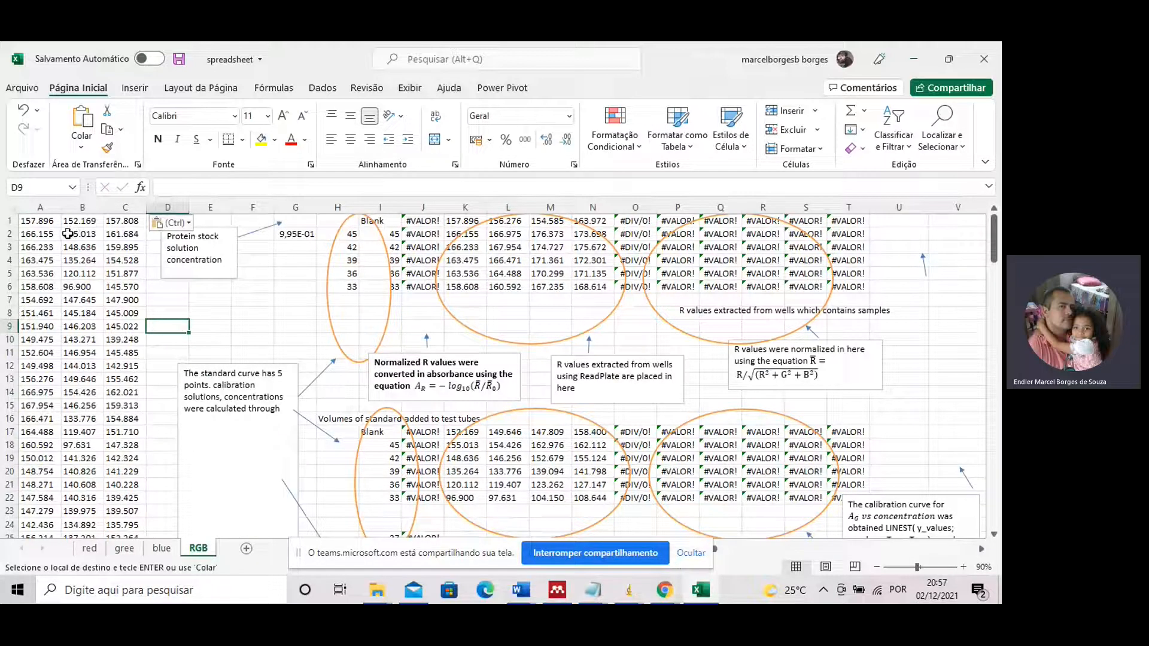
Replace every "." with "," in columns A to C of the RGB sheet.
drag(48, 207, 116, 207)
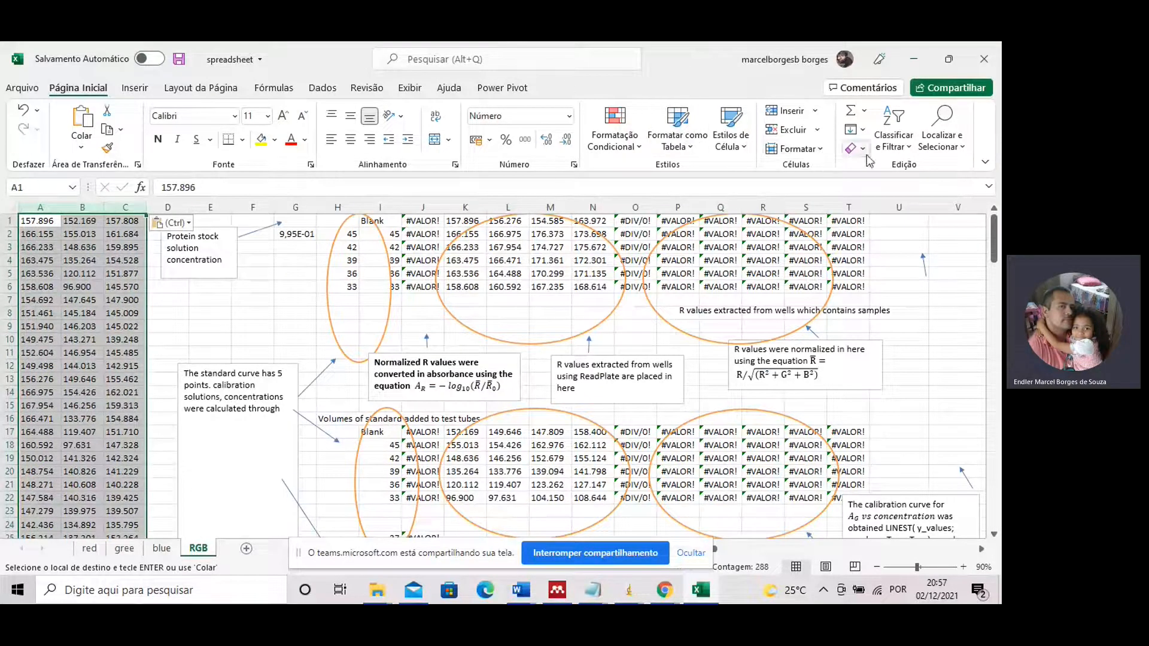
click(937, 145)
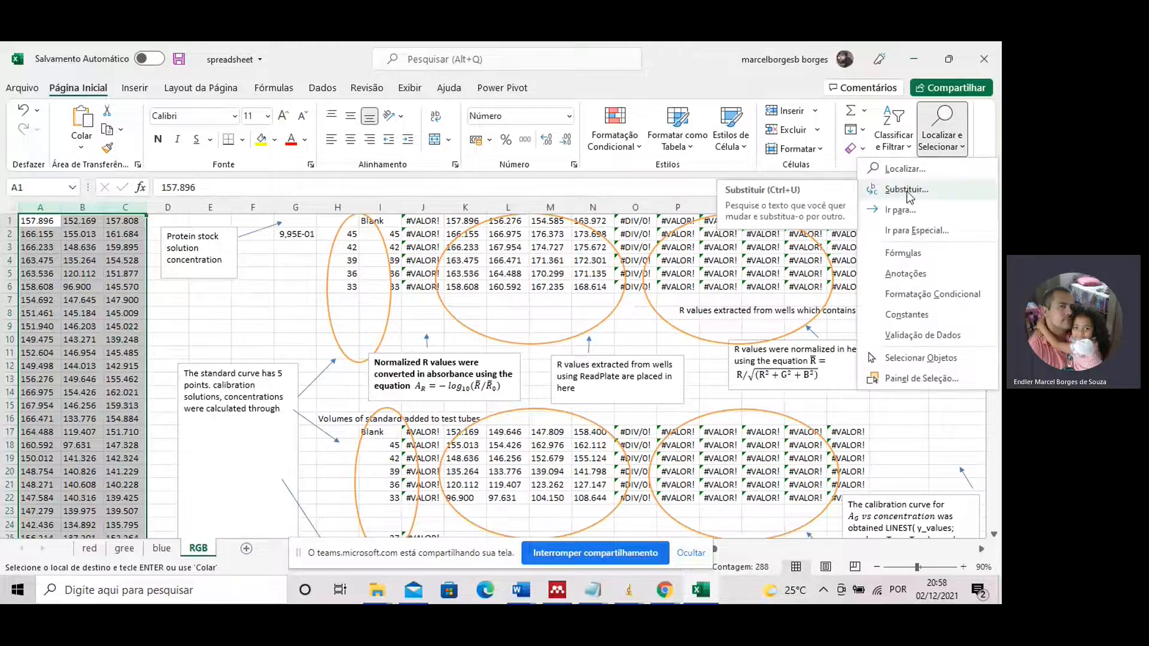
click(906, 190)
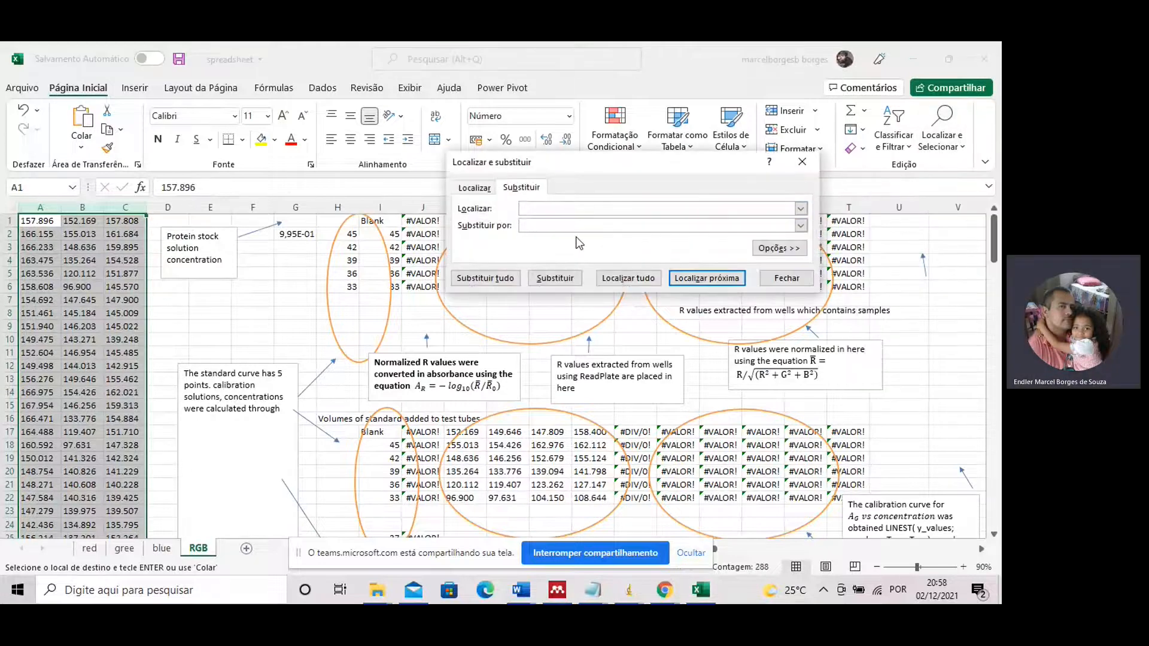
text(.)
click(529, 226)
text(,)
click(485, 278)
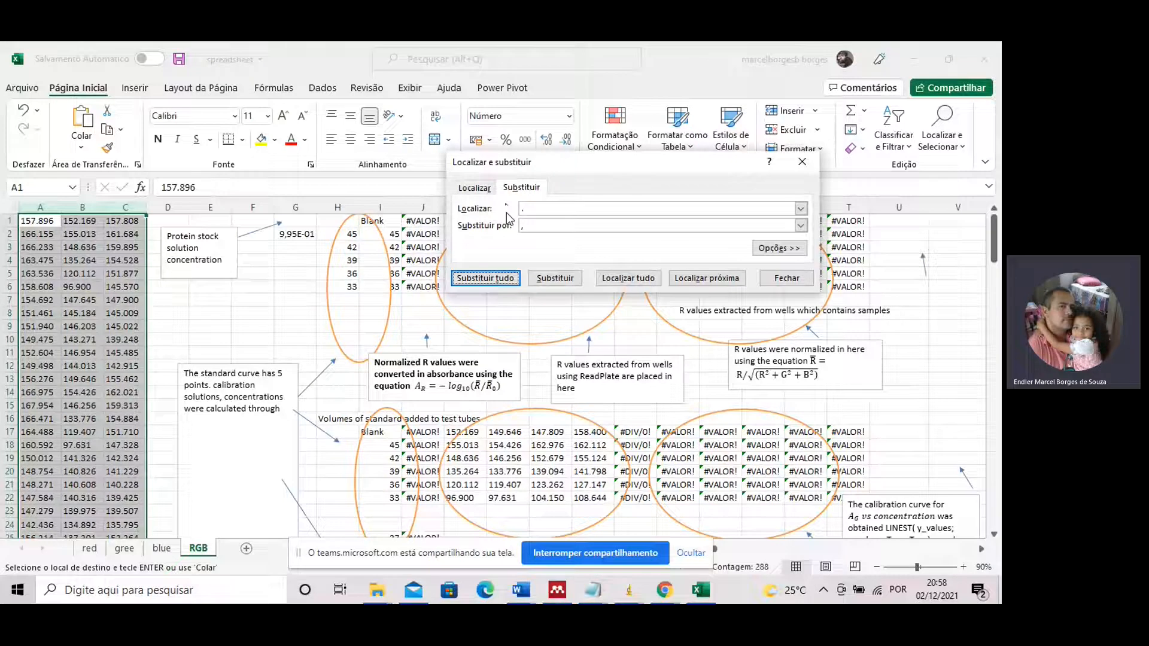
click(481, 280)
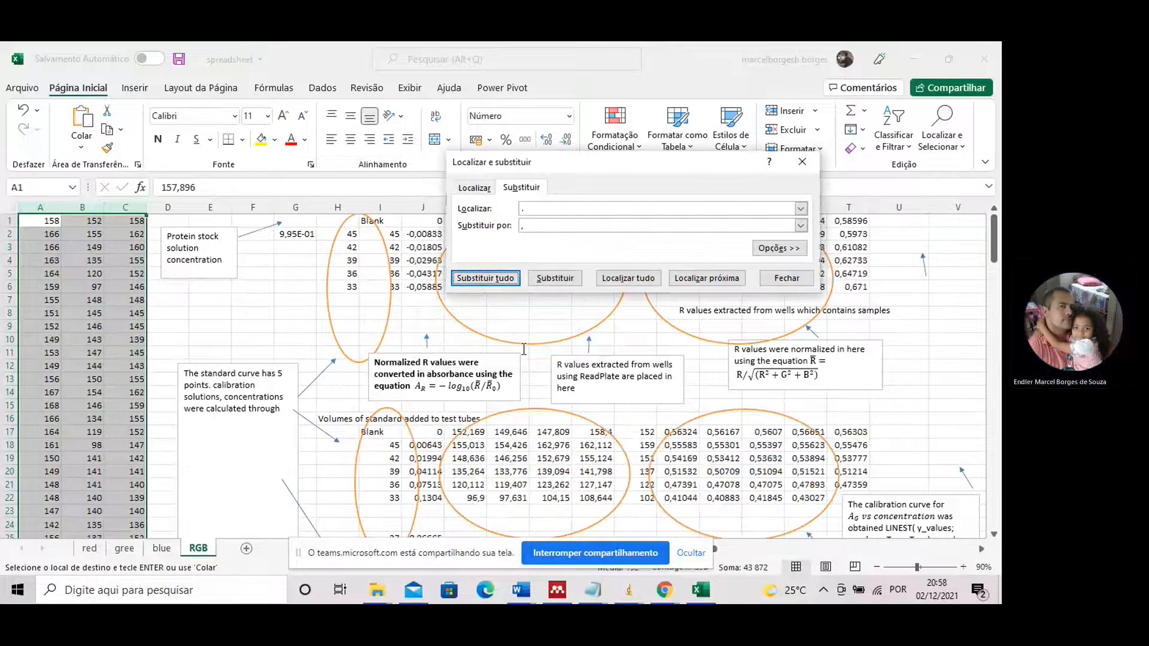
key(Escape)
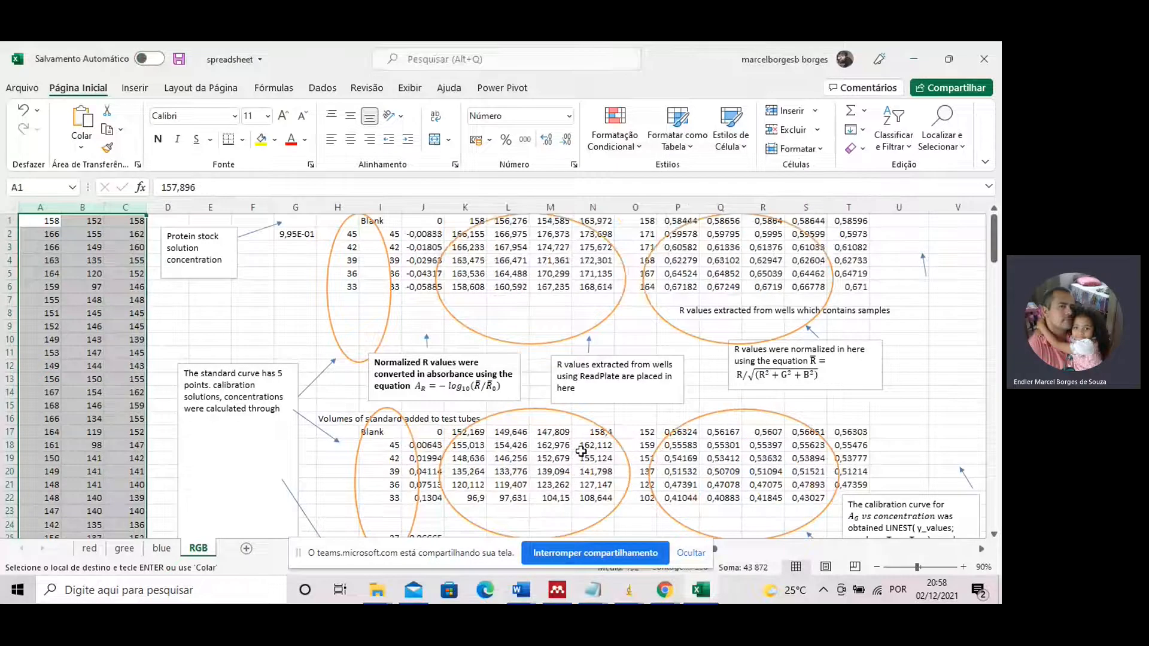
Bring up the plate image in ImageJ, move its window so the whole plate can be examined, and return to the workbook.
click(630, 592)
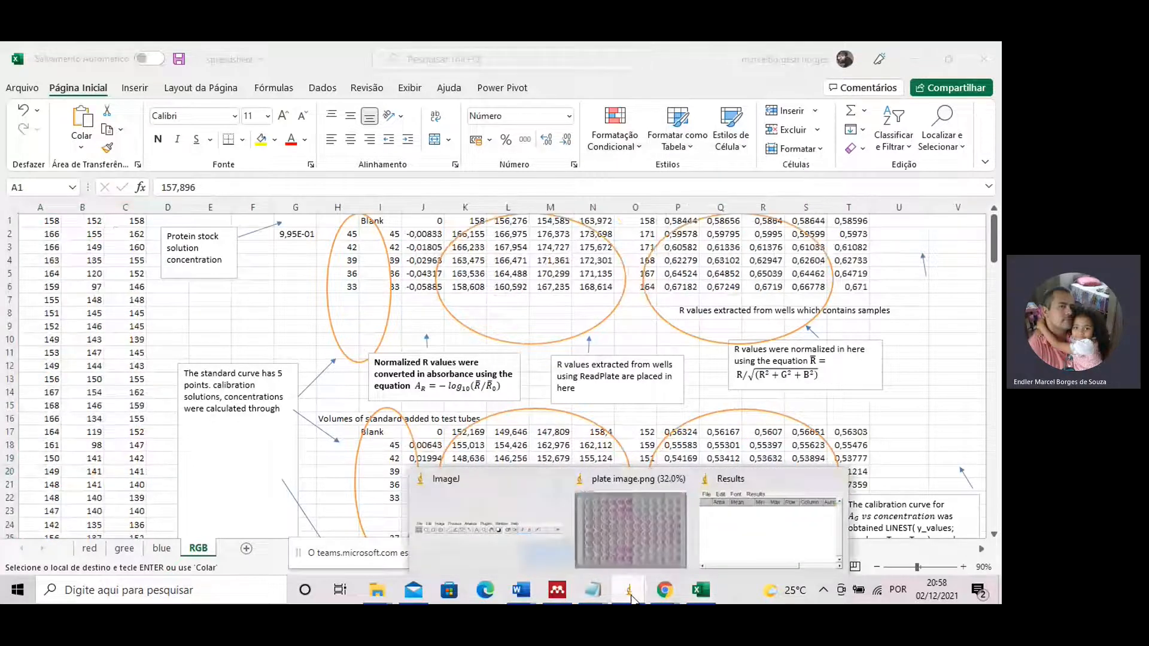
click(630, 526)
drag(487, 145, 500, 73)
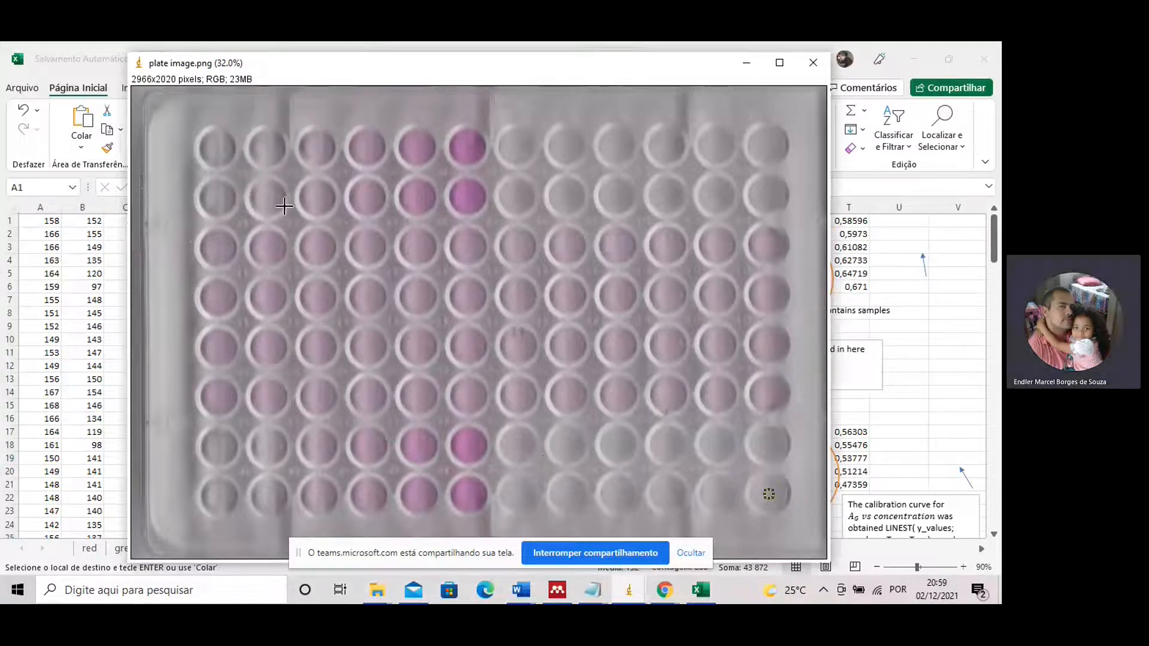
click(116, 289)
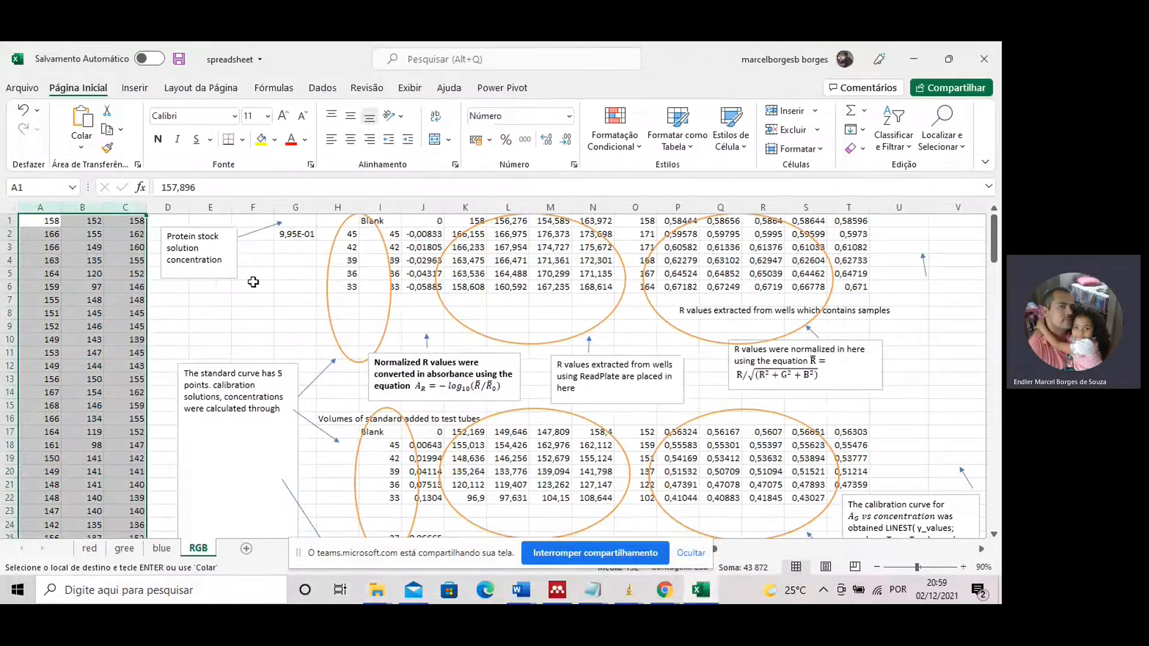
Examine the channel tables and the ethanol calibration charts further down the RGB sheet.
click(211, 300)
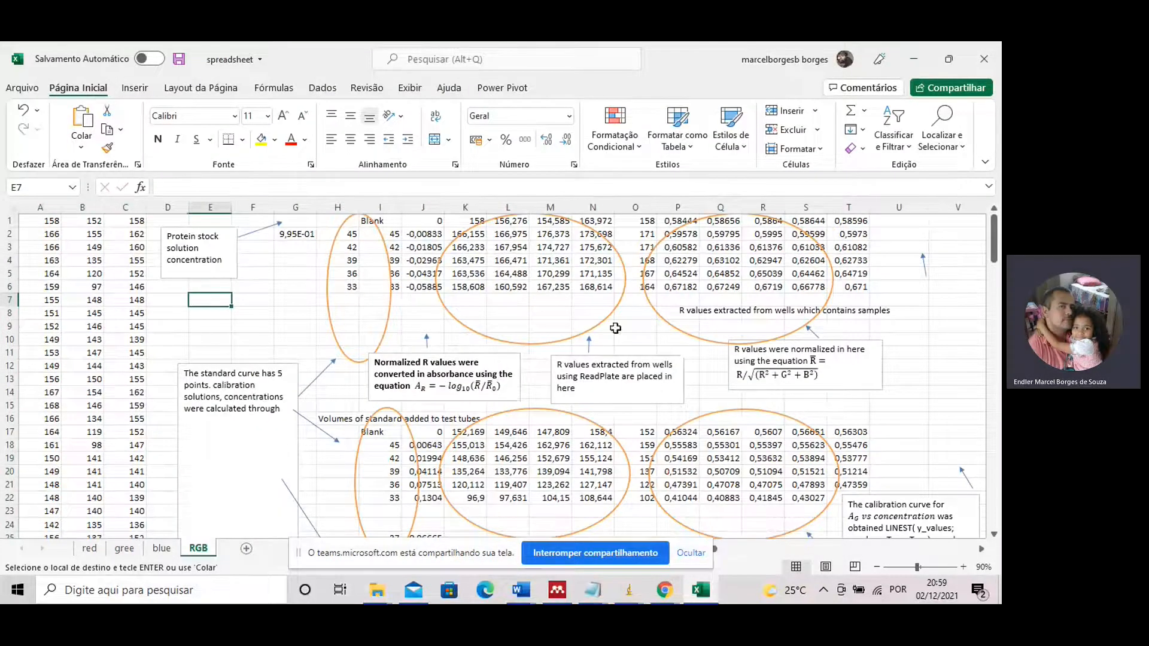
scroll(537, 323, down, 10)
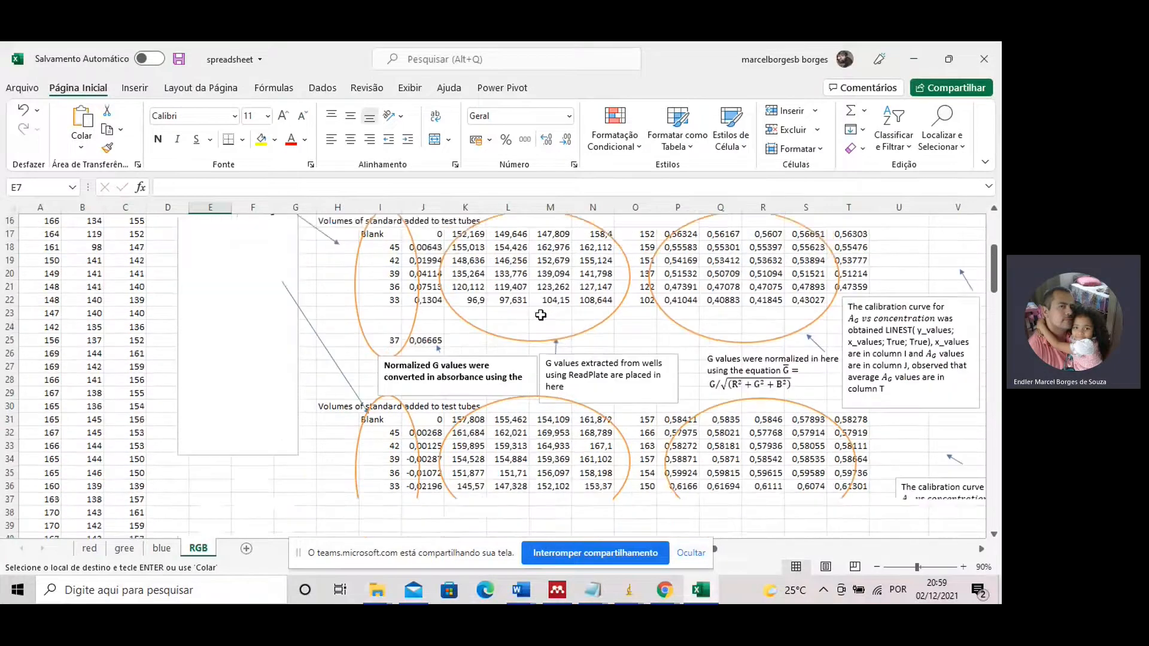
scroll(539, 323, down, 7)
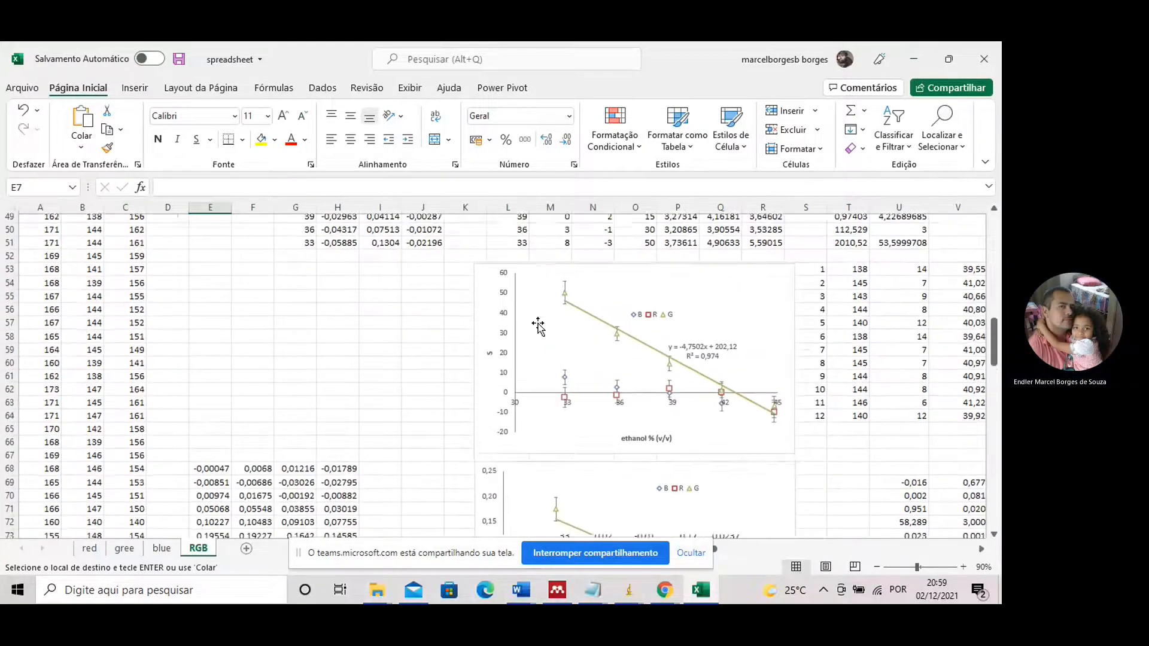
scroll(568, 299, up, 4)
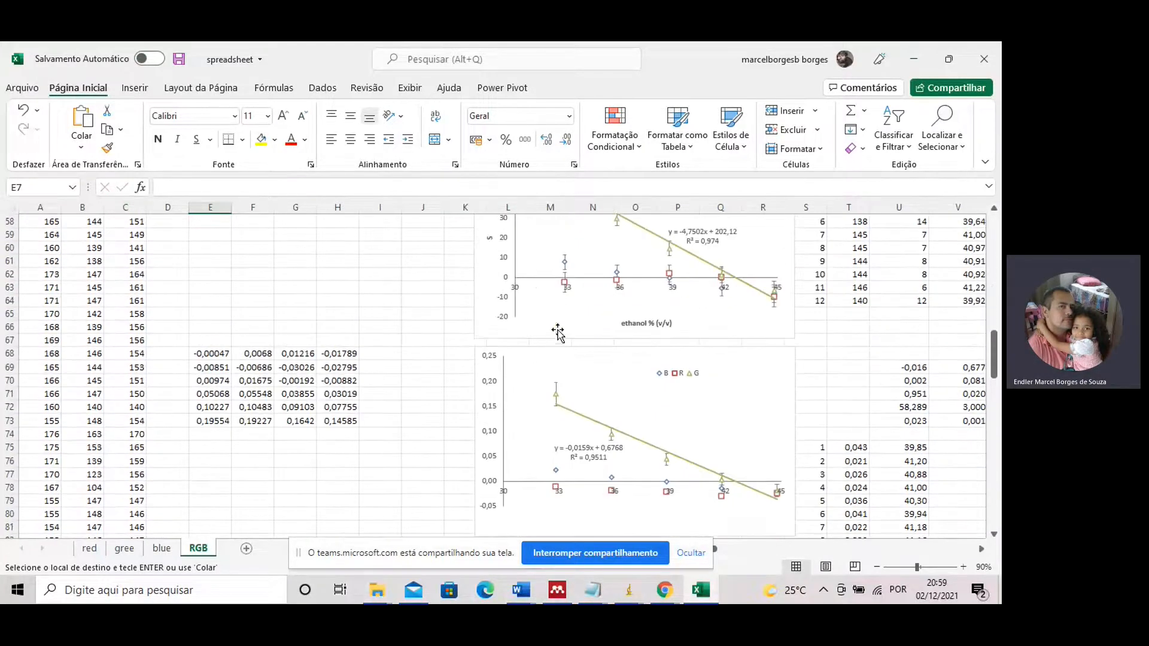
scroll(561, 295, down, 7)
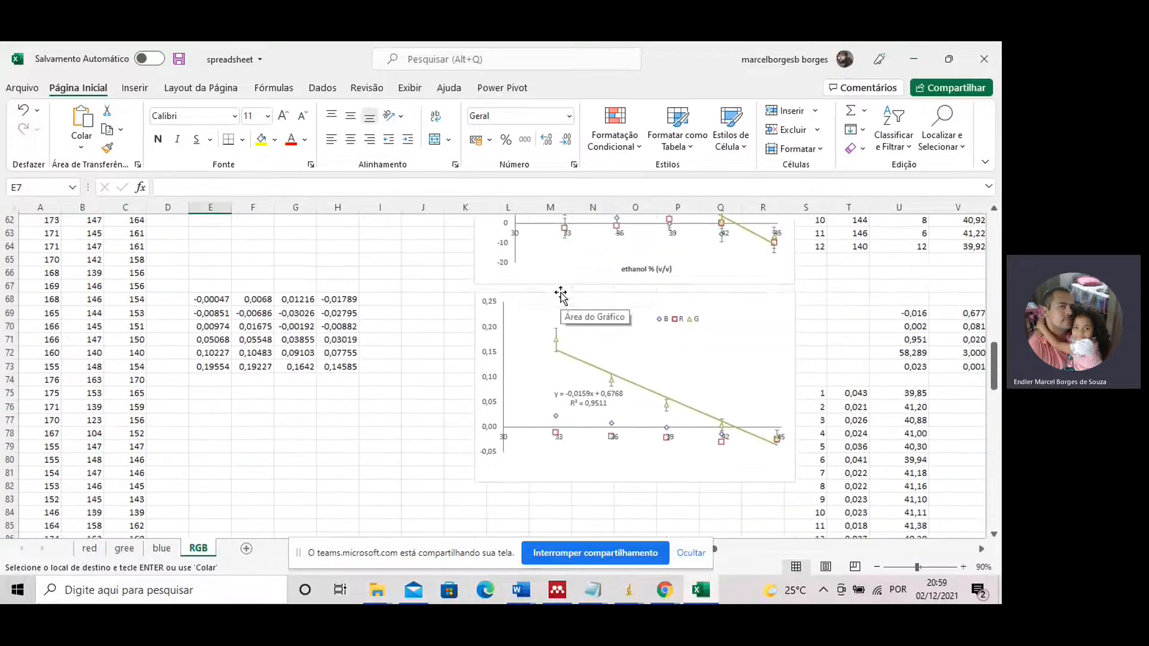
scroll(561, 290, up, 6)
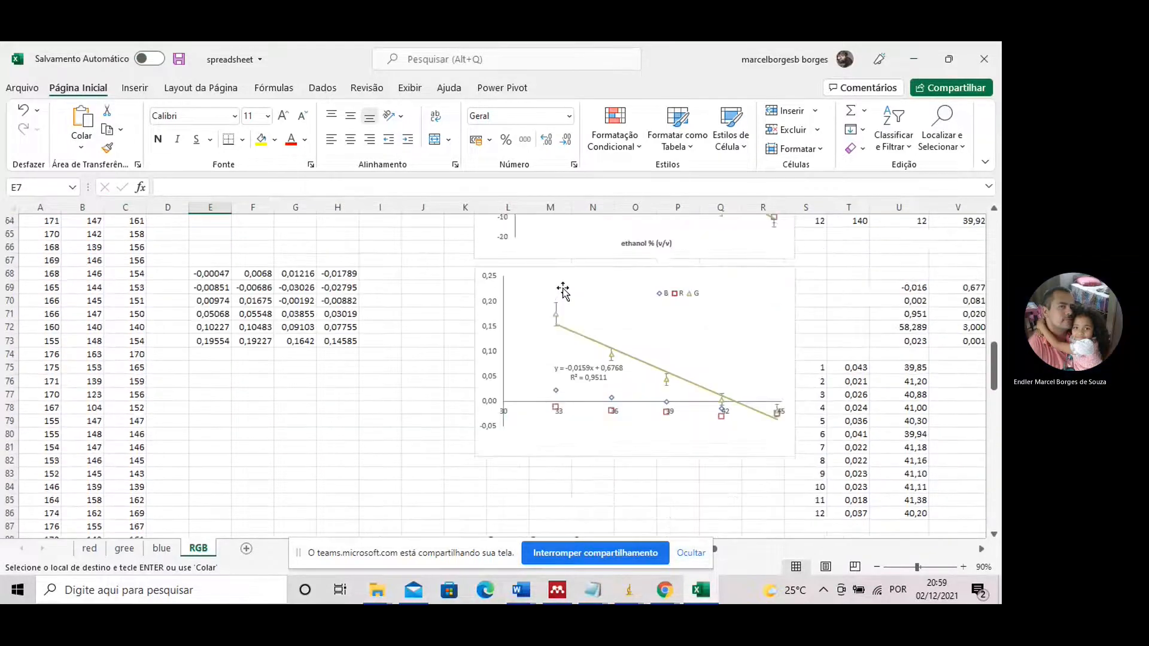
Examine the calibration results beside the lower chart on the RGB sheet, including the concentration formula in U75 and cells U75:U86.
scroll(522, 426, down, 9)
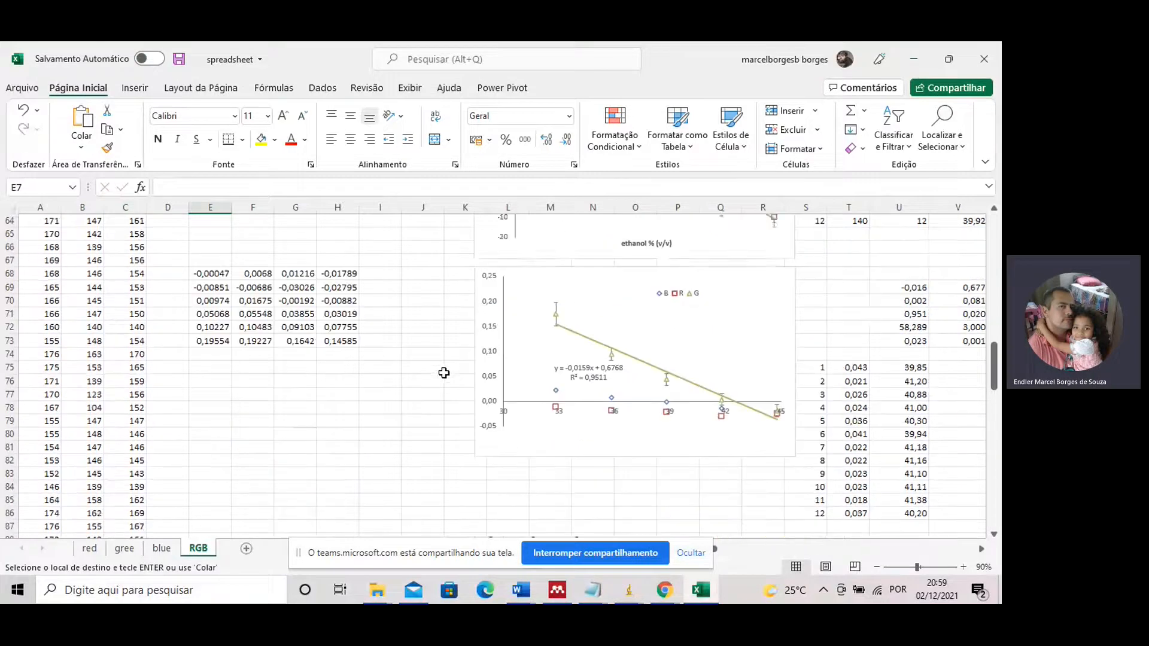
scroll(592, 298, up, 7)
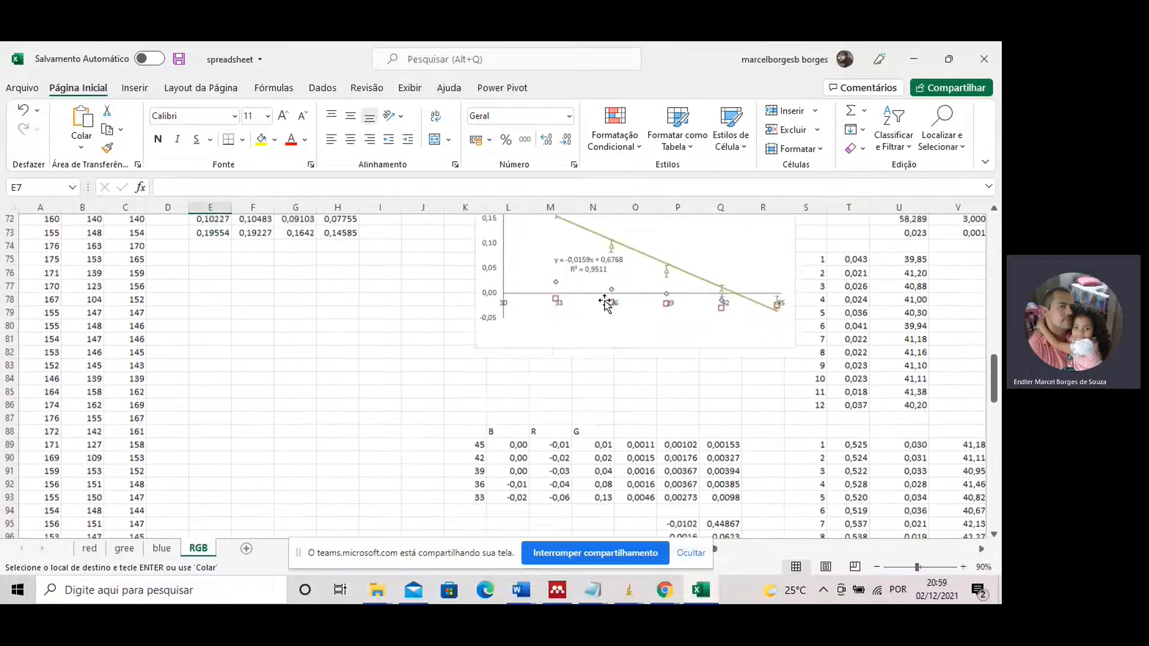
drag(716, 551, 757, 542)
scroll(518, 311, down, 2)
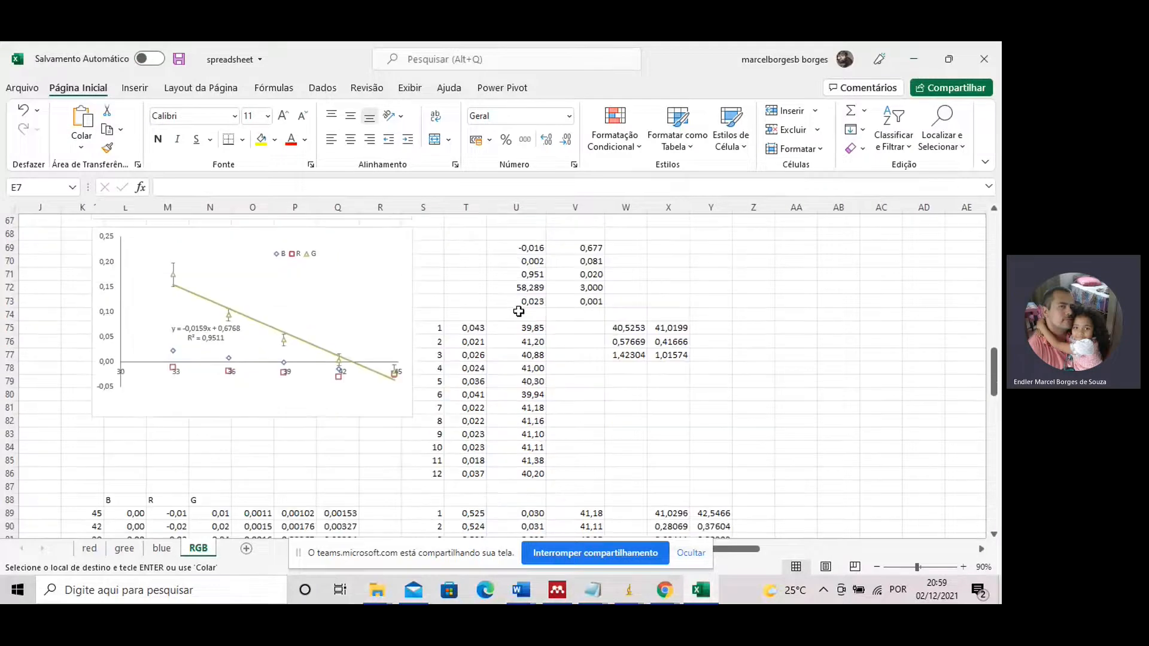
scroll(506, 297, down, 1)
click(518, 289)
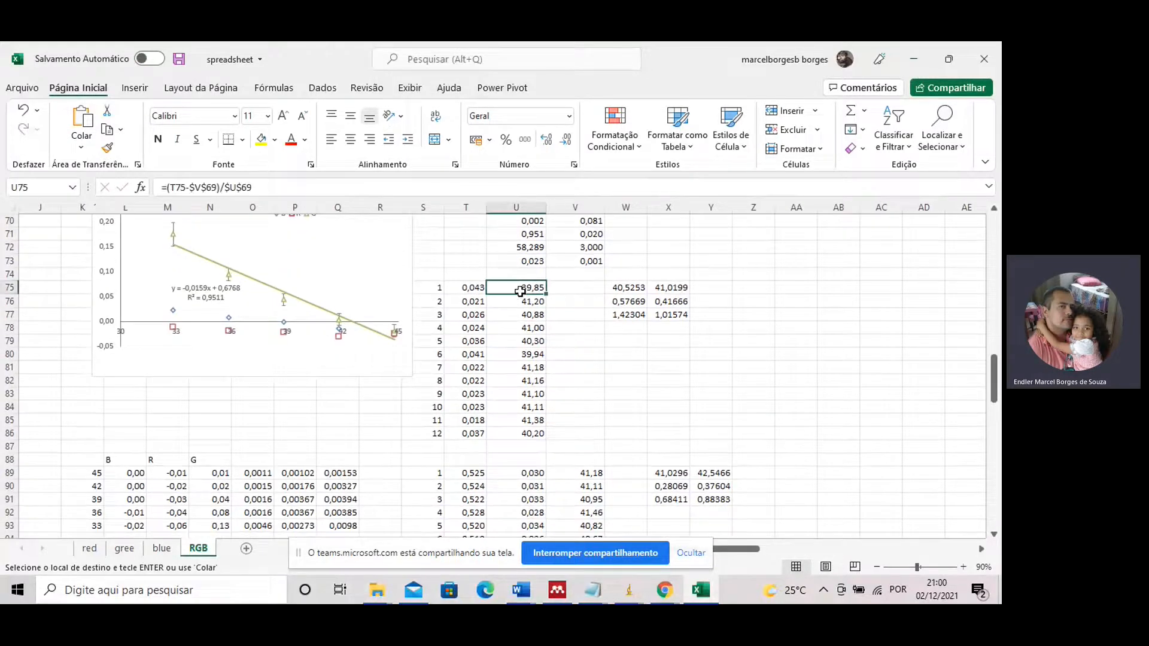
drag(519, 291, 539, 433)
key(ctrl+v)
drag(529, 290, 533, 433)
click(530, 289)
Bring up the plate image in ImageJ to look over the sample wells, and return to the RGB sheet.
click(629, 590)
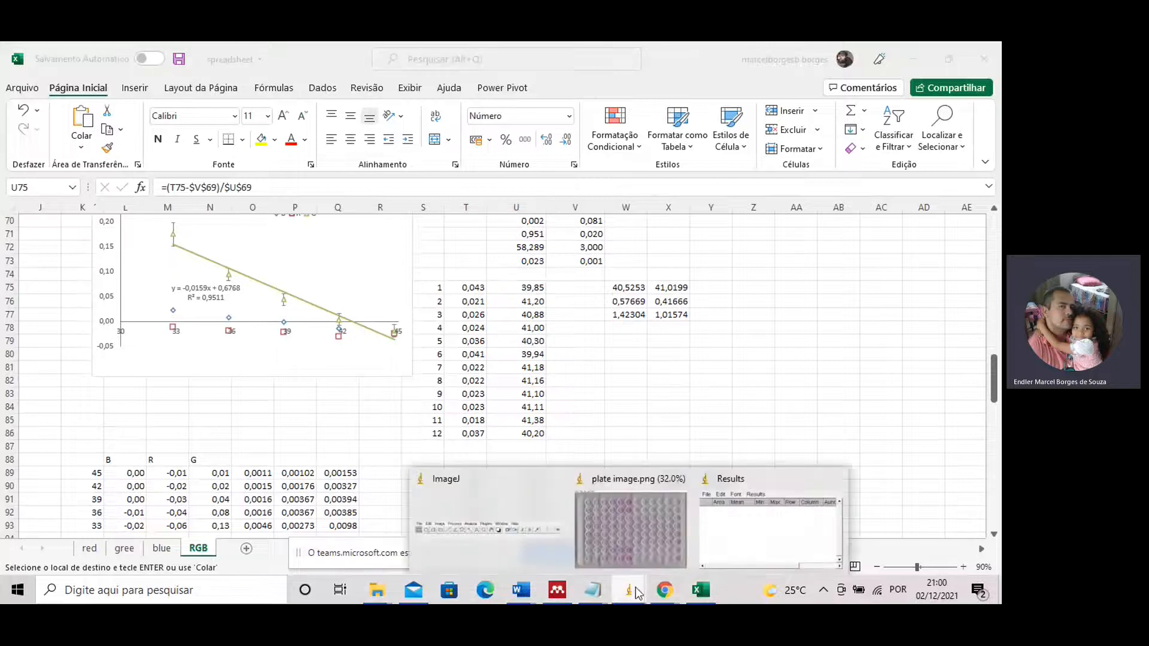
click(623, 543)
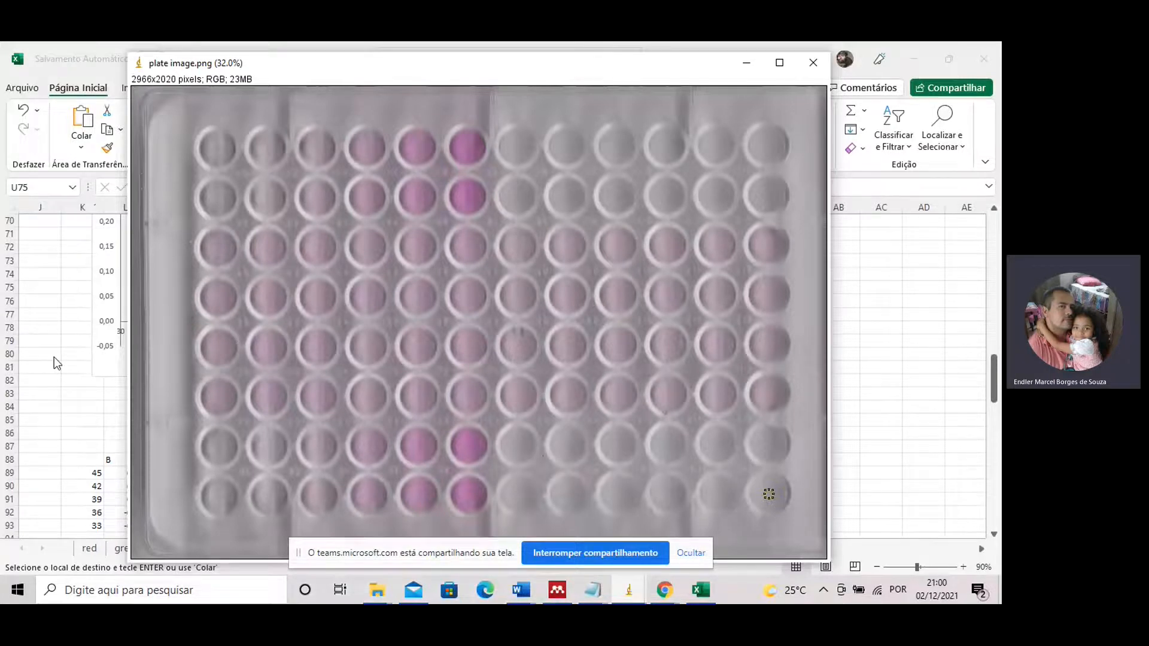
key(alt+Tab)
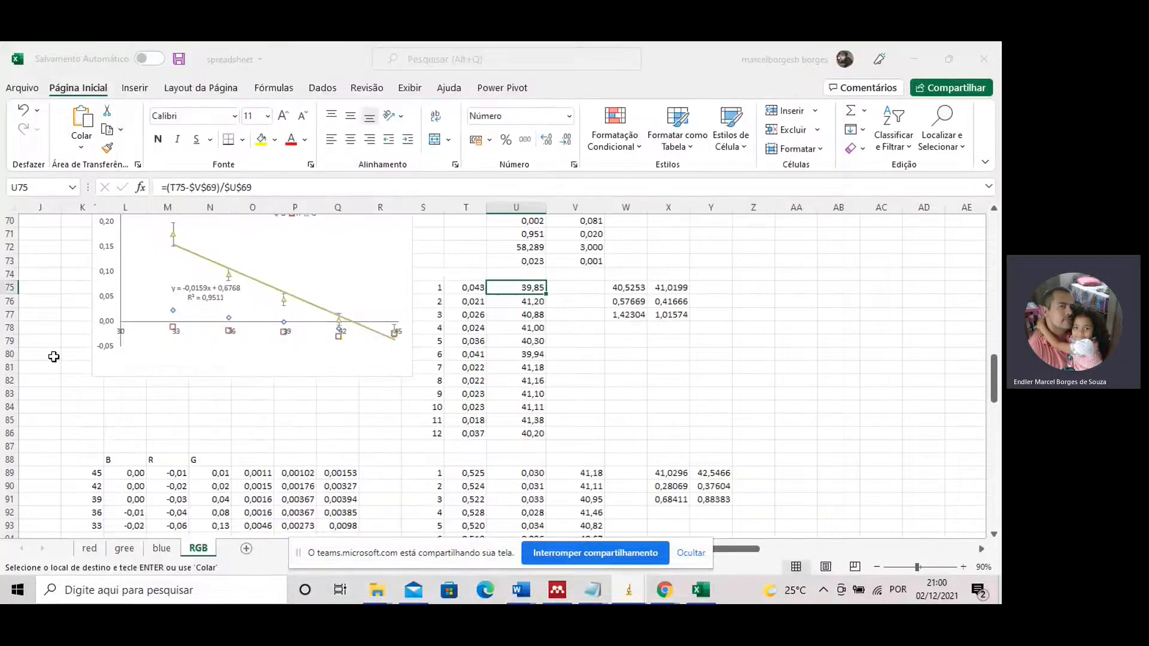
Review the annotated channel tables and the ethanol calibration charts with their sample results on the RGB sheet, and hide the screen-sharing notice.
scroll(54, 356, left, 3)
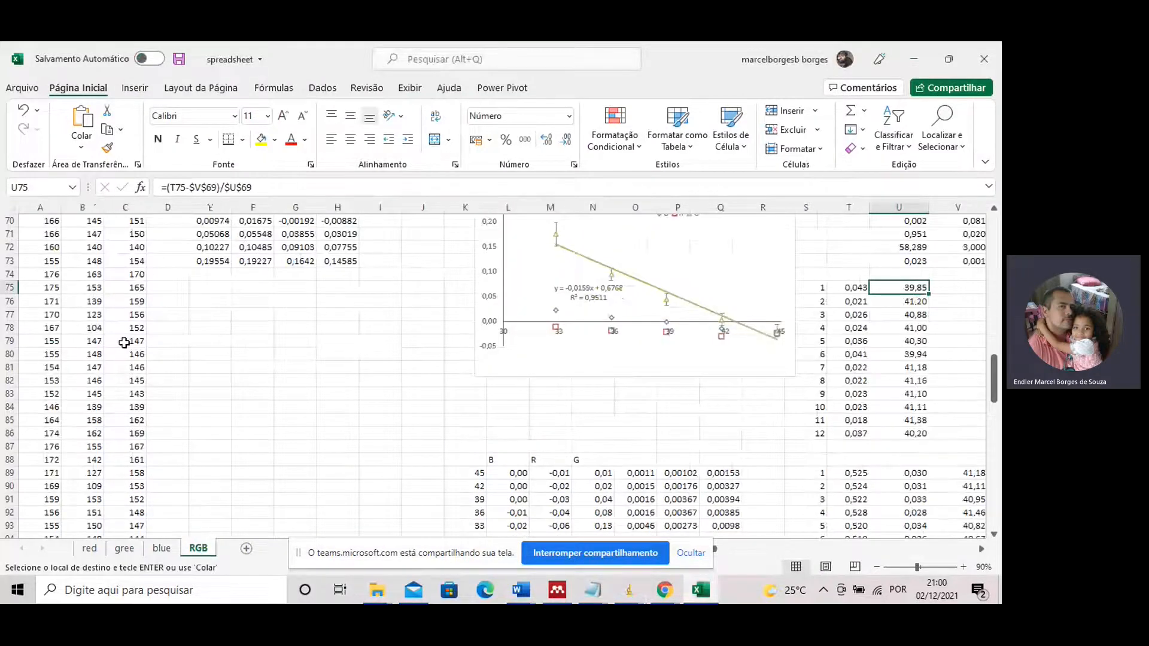
scroll(124, 343, up, 13)
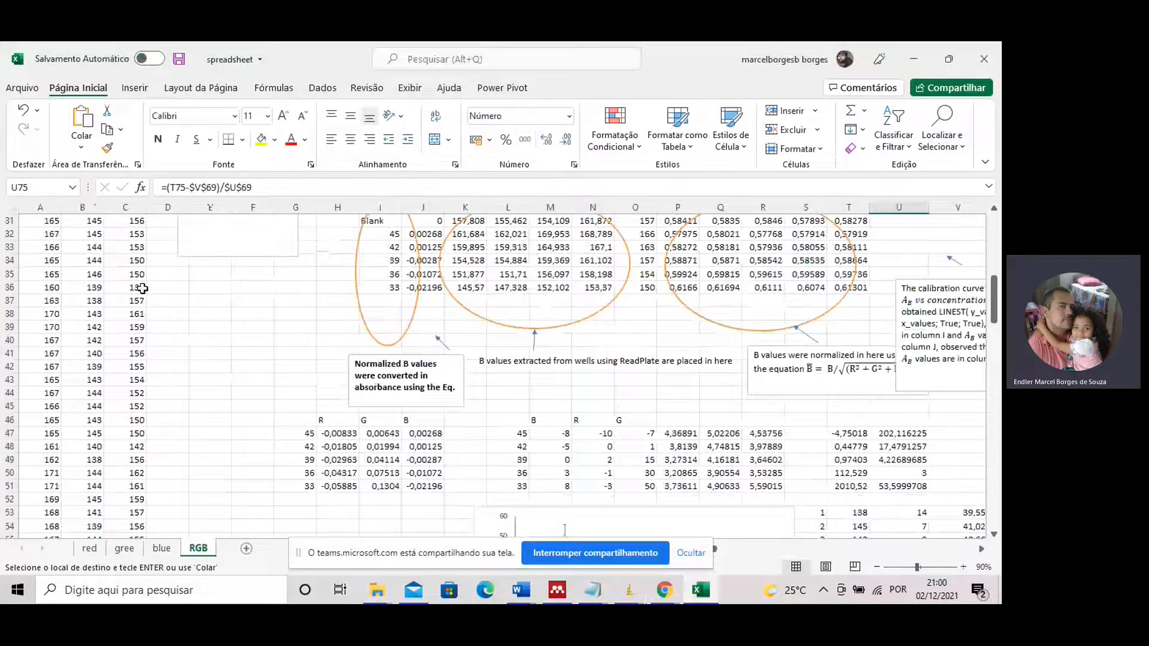
scroll(142, 288, up, 3)
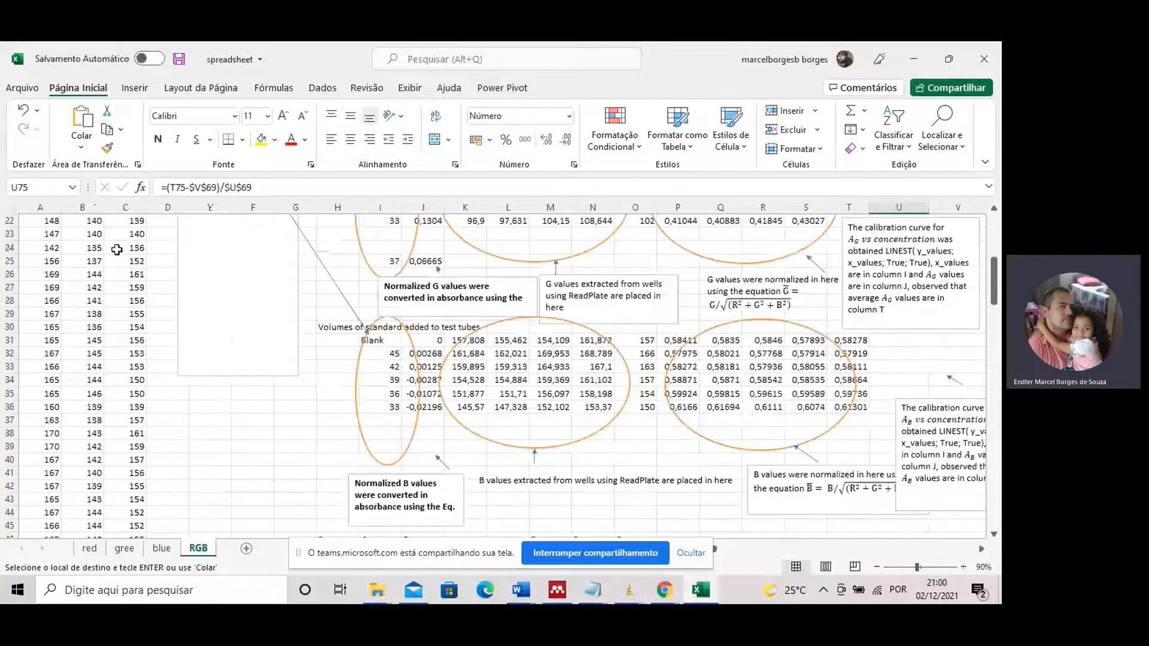
scroll(117, 250, down, 4)
scroll(690, 308, down, 1)
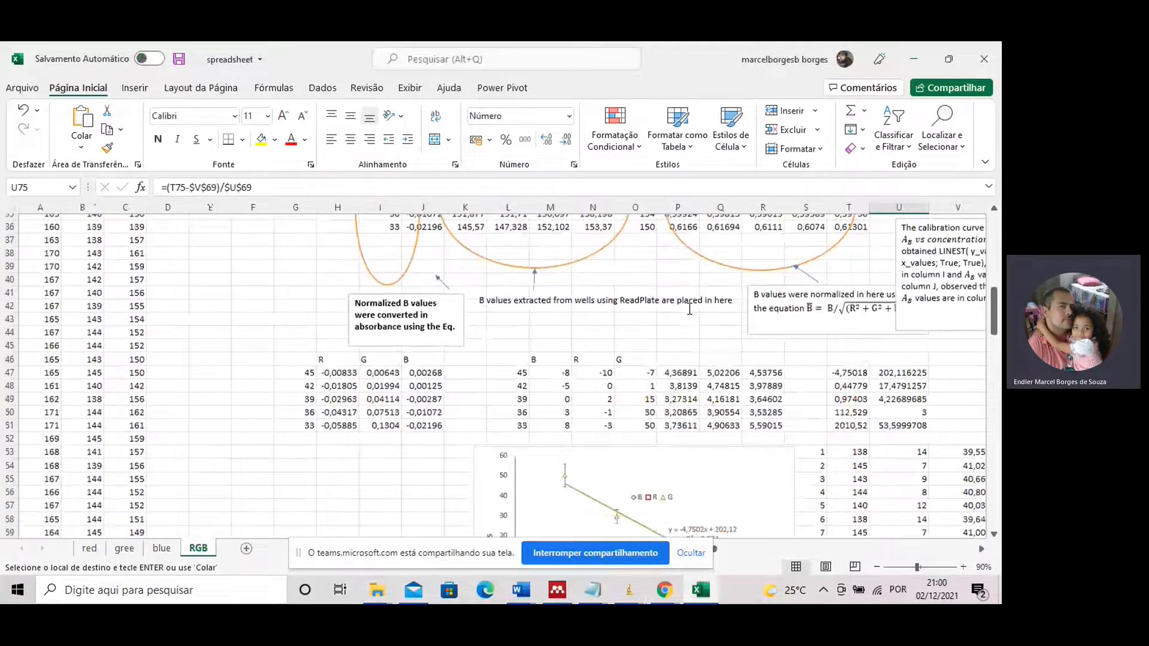
scroll(690, 309, down, 4)
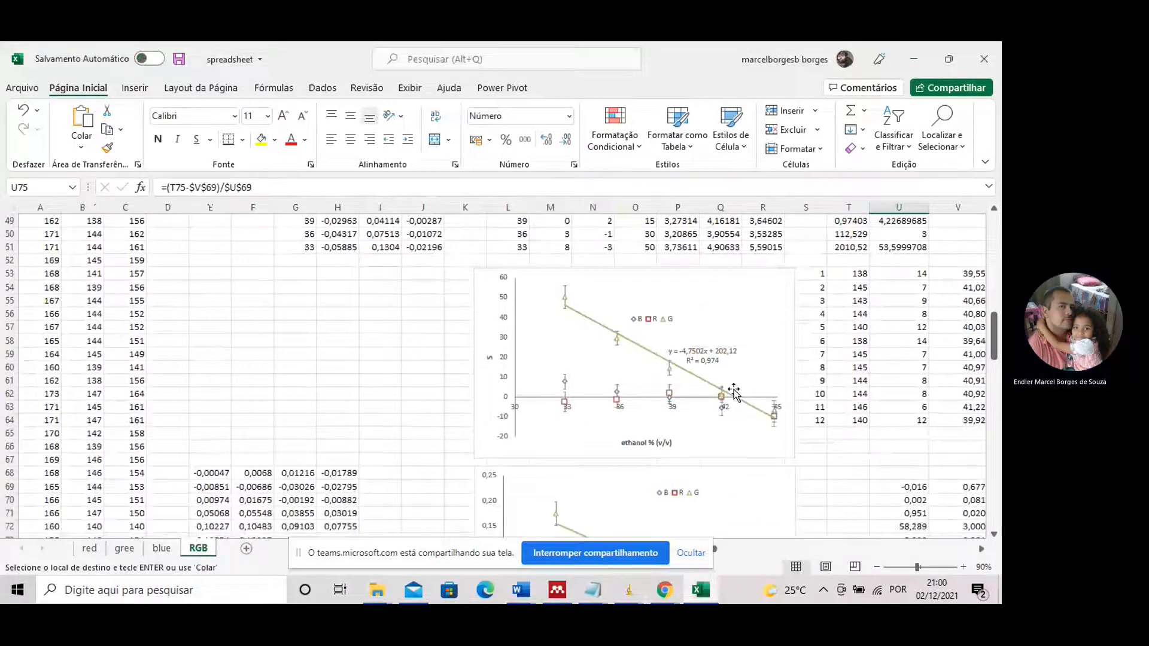
scroll(734, 395, down, 1)
scroll(734, 392, down, 1)
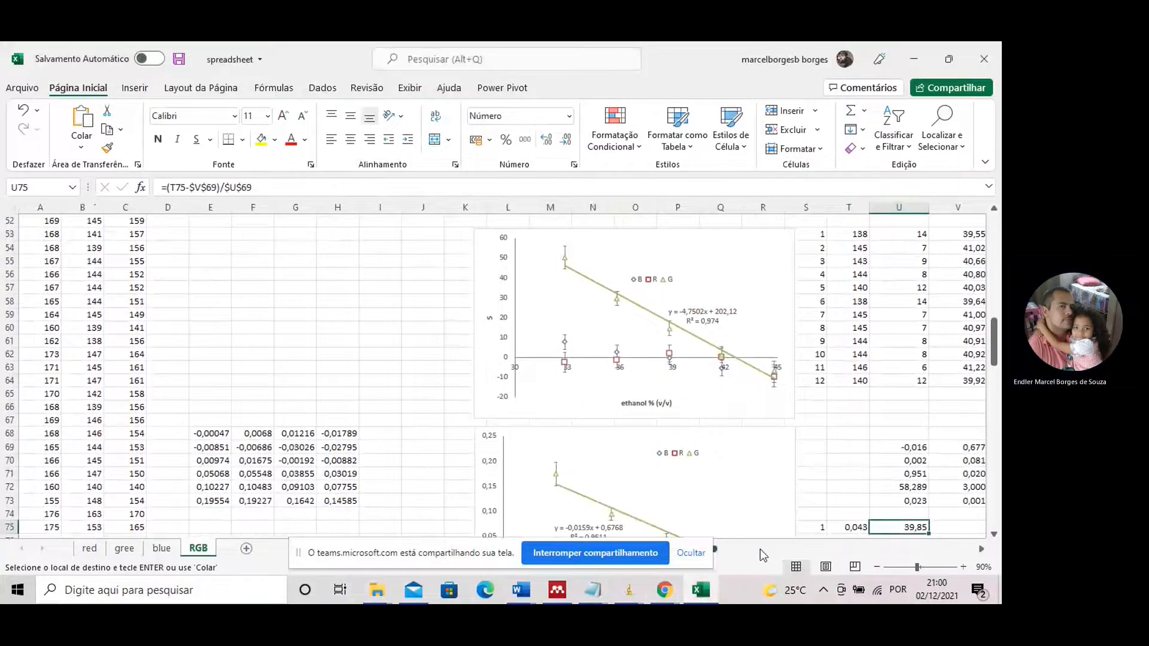
click(691, 552)
drag(682, 548, 705, 549)
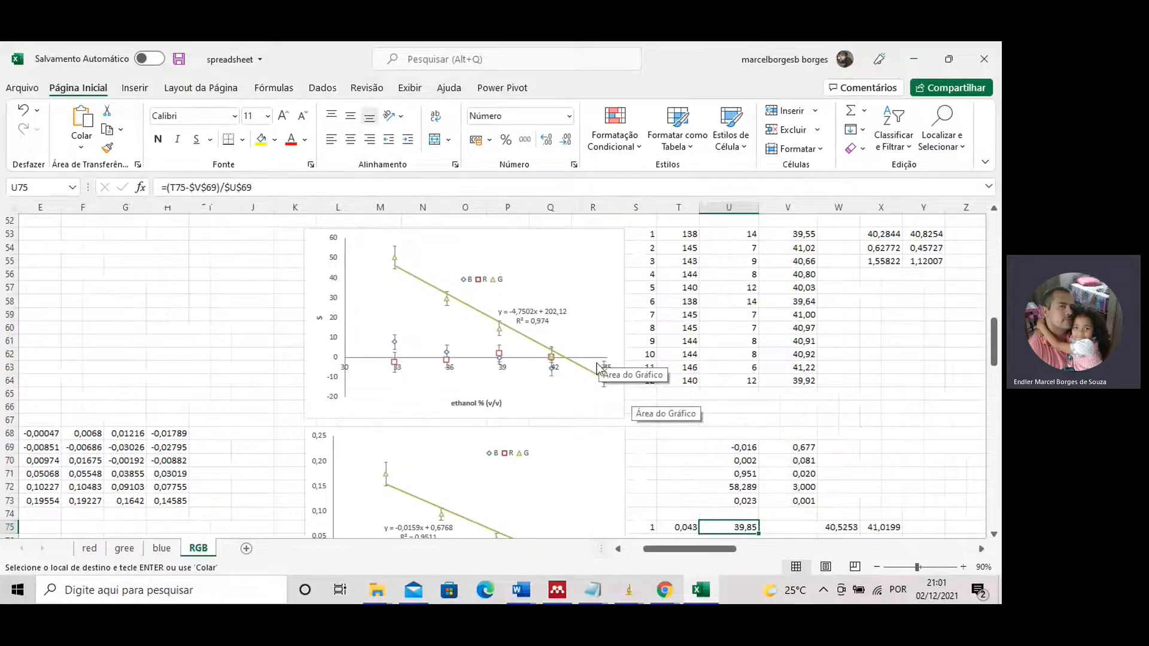
Look at the plate image in ImageJ, locate ReadPlate Macro among the plugins, and return to the ethanol calibration chart in the workbook.
click(630, 593)
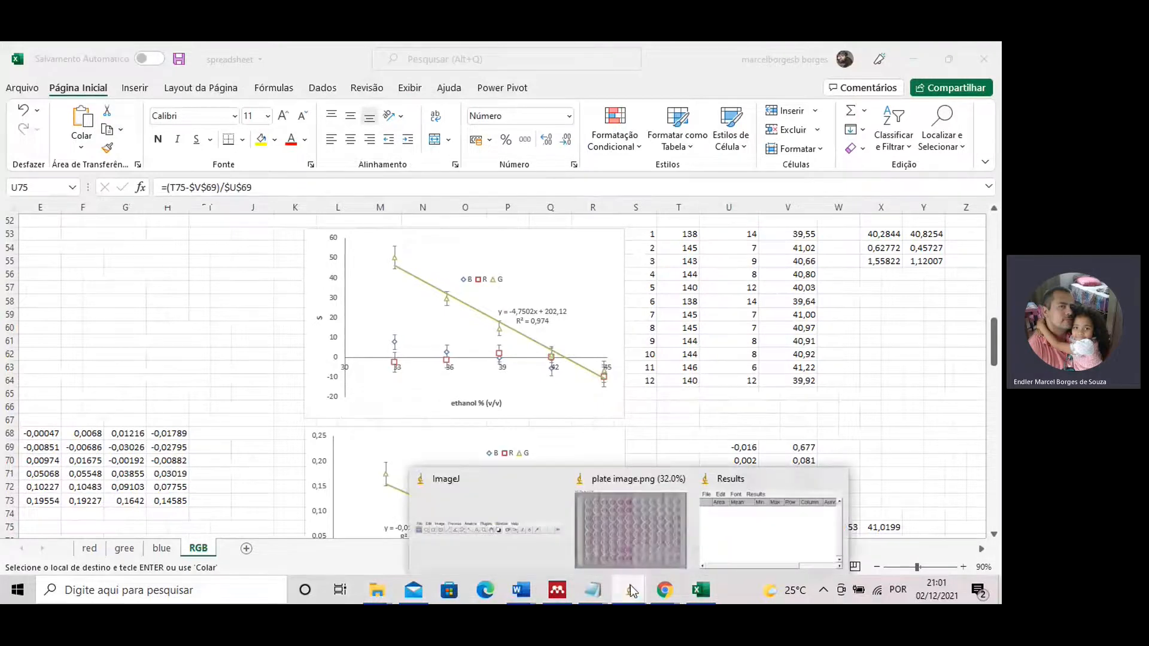
click(630, 526)
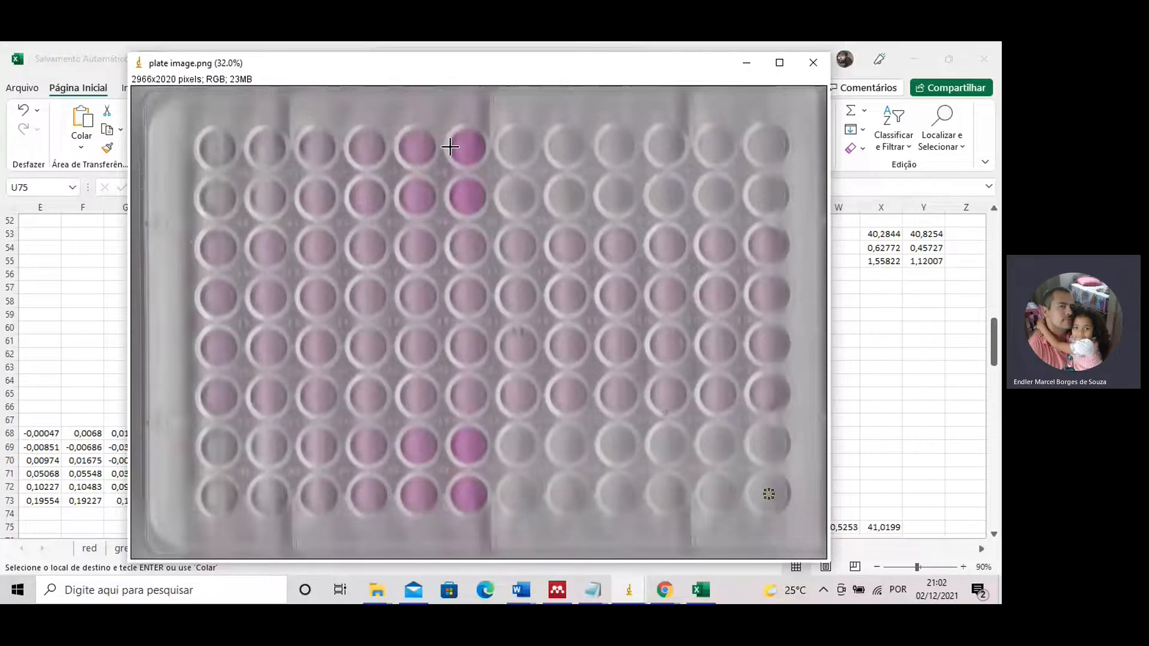
click(623, 601)
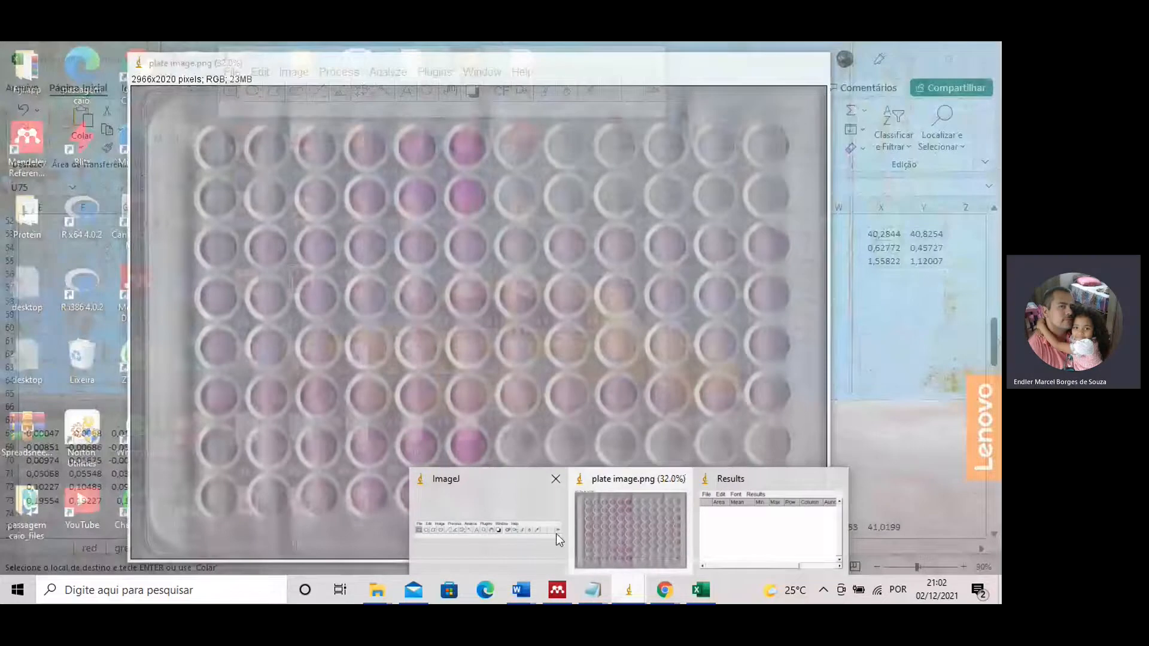
click(555, 533)
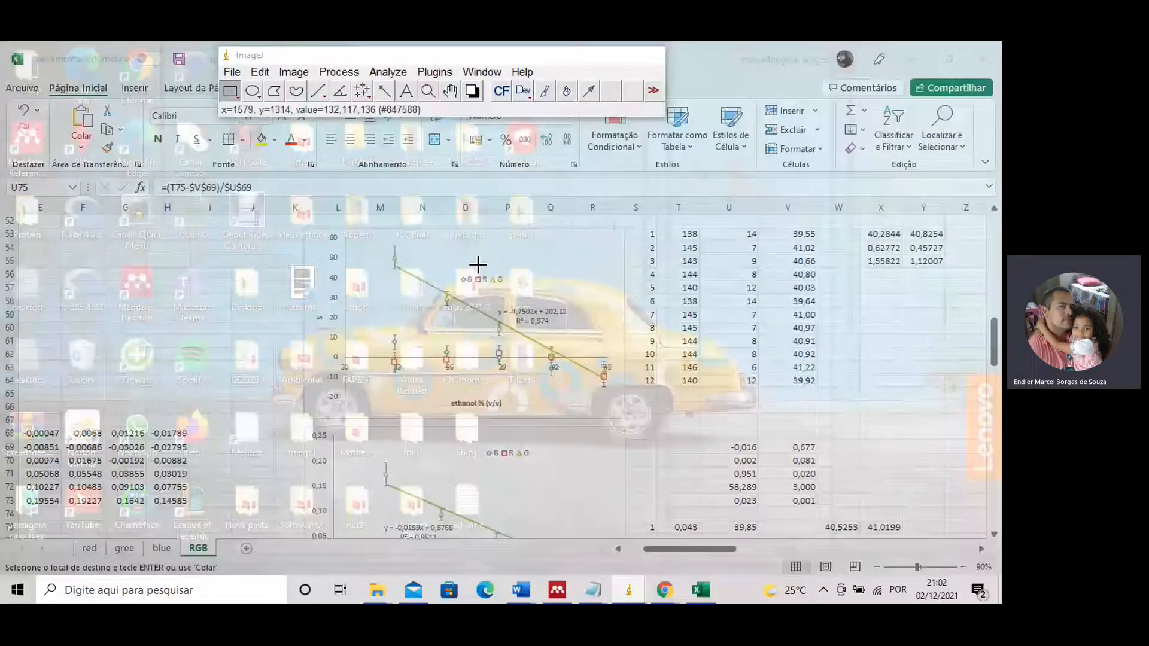
click(434, 72)
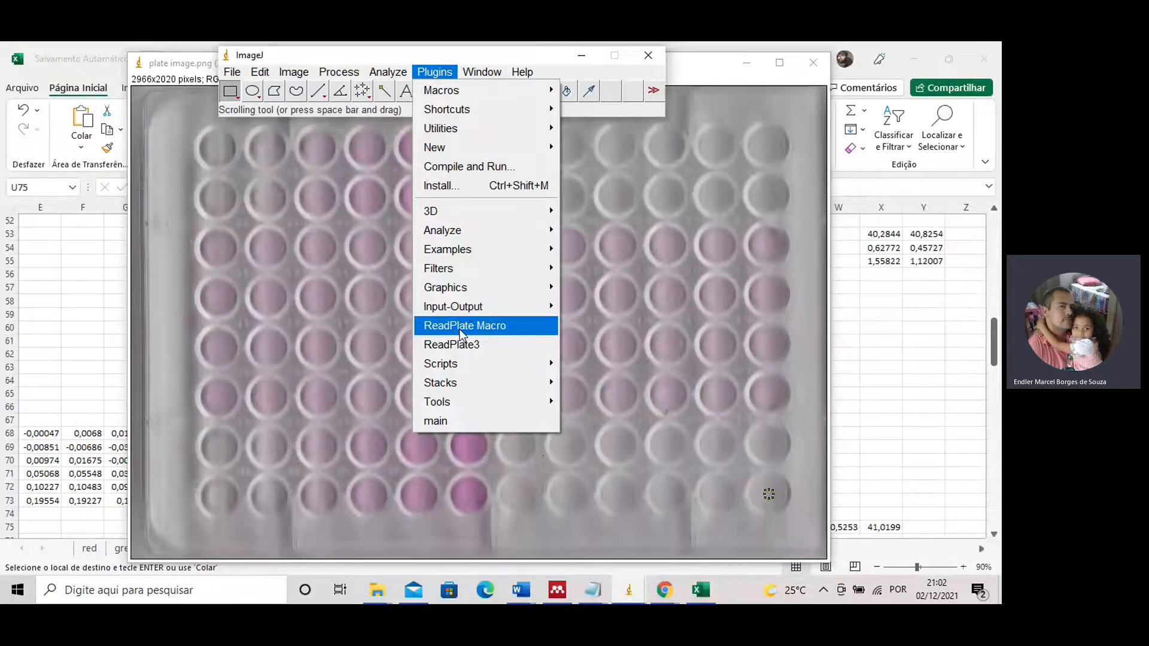
click(703, 591)
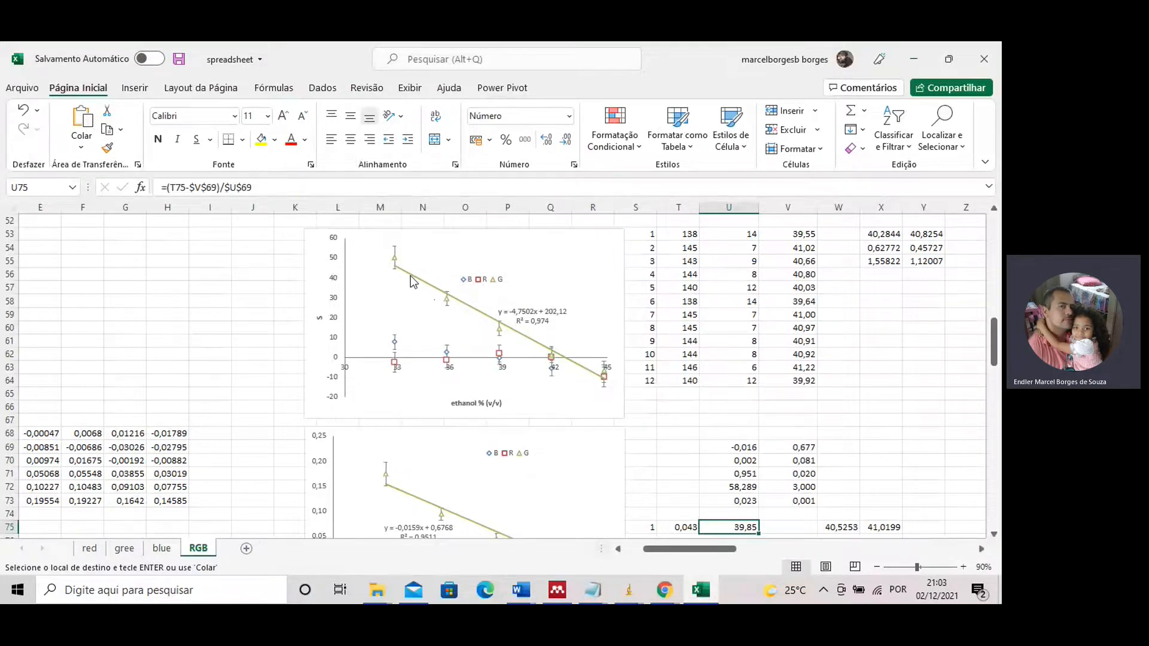
mouse_move(397, 265)
Show the Talanta folder in File Explorer and point out the plate image, ReadPlate and spreadsheet files.
click(377, 589)
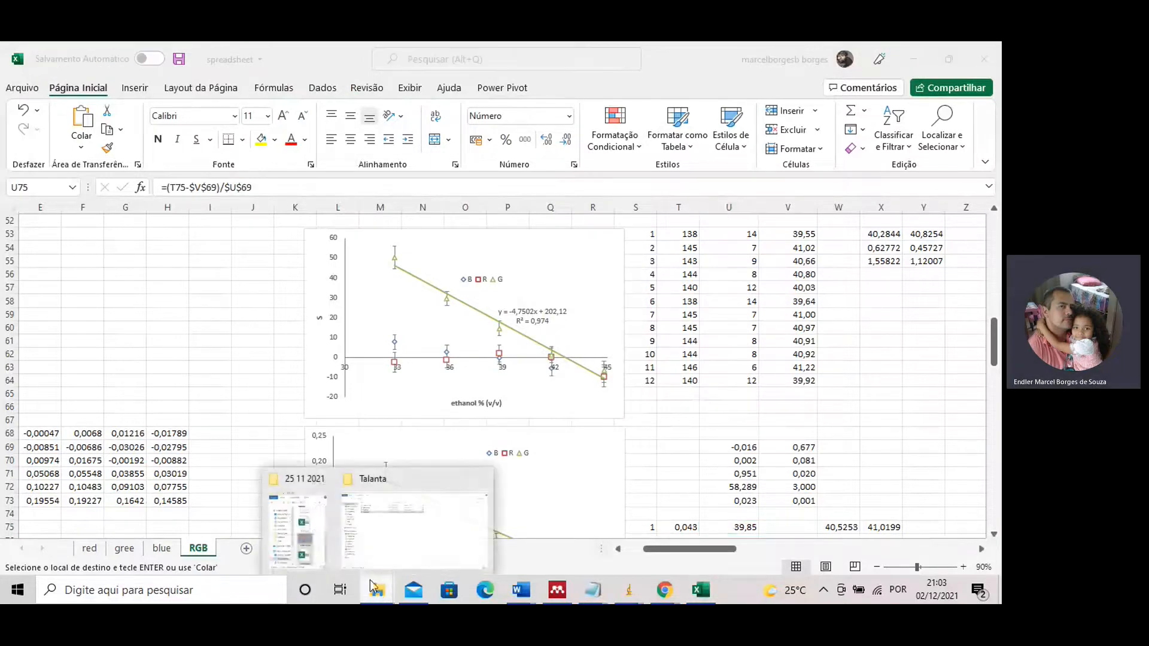
click(371, 513)
click(184, 168)
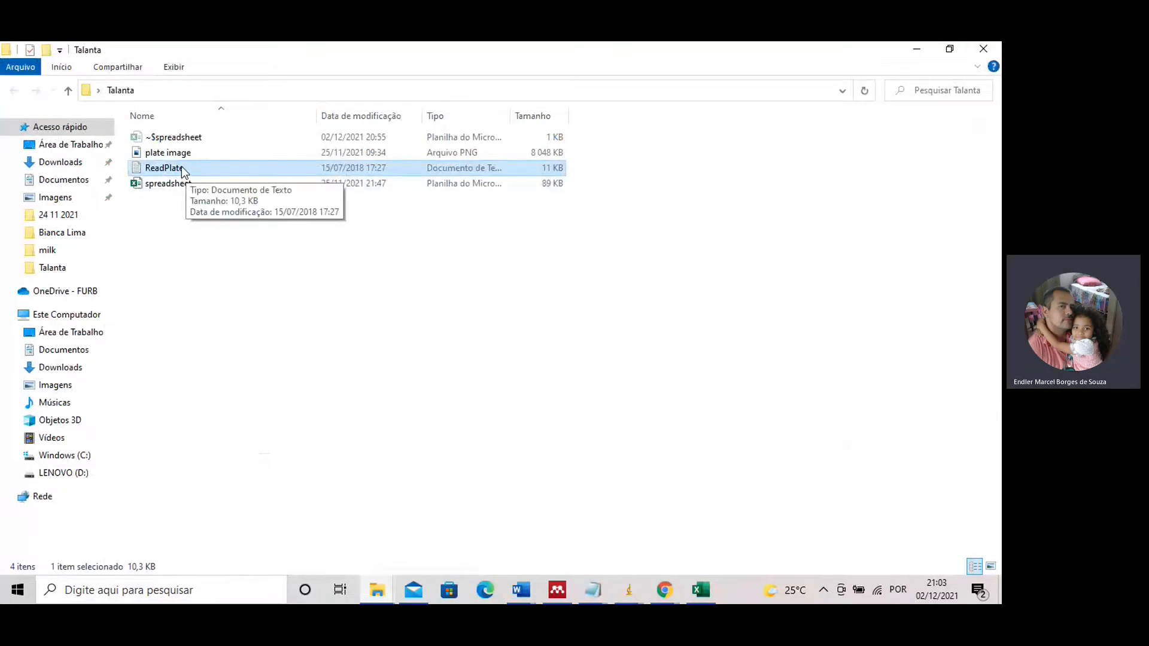
click(168, 152)
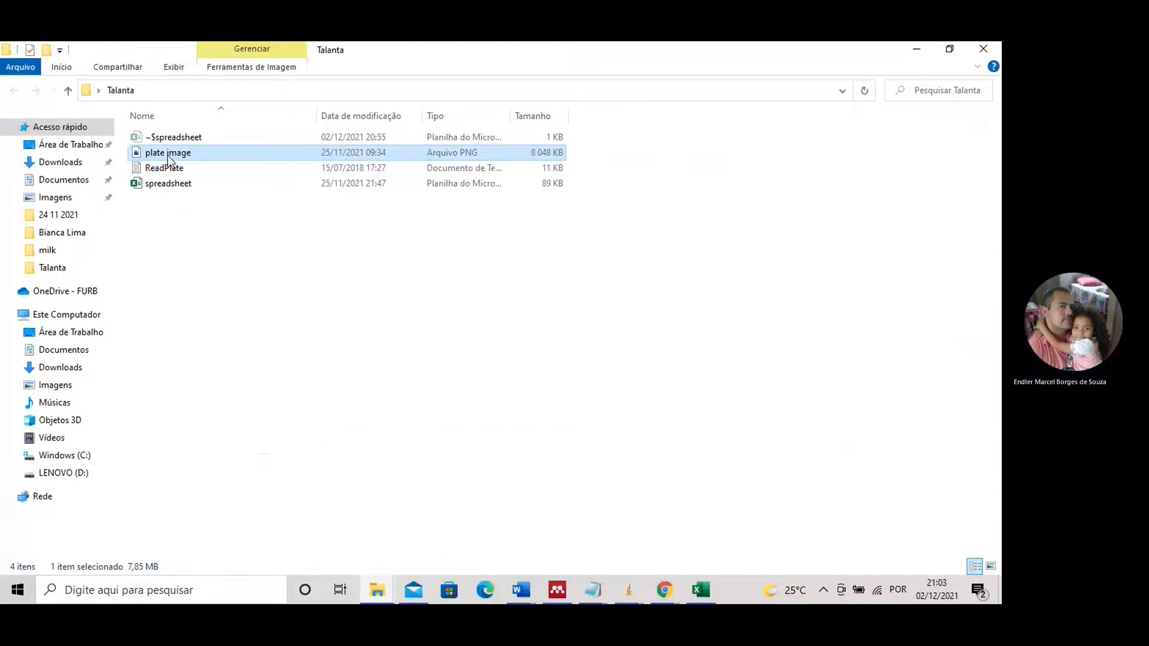
click(161, 169)
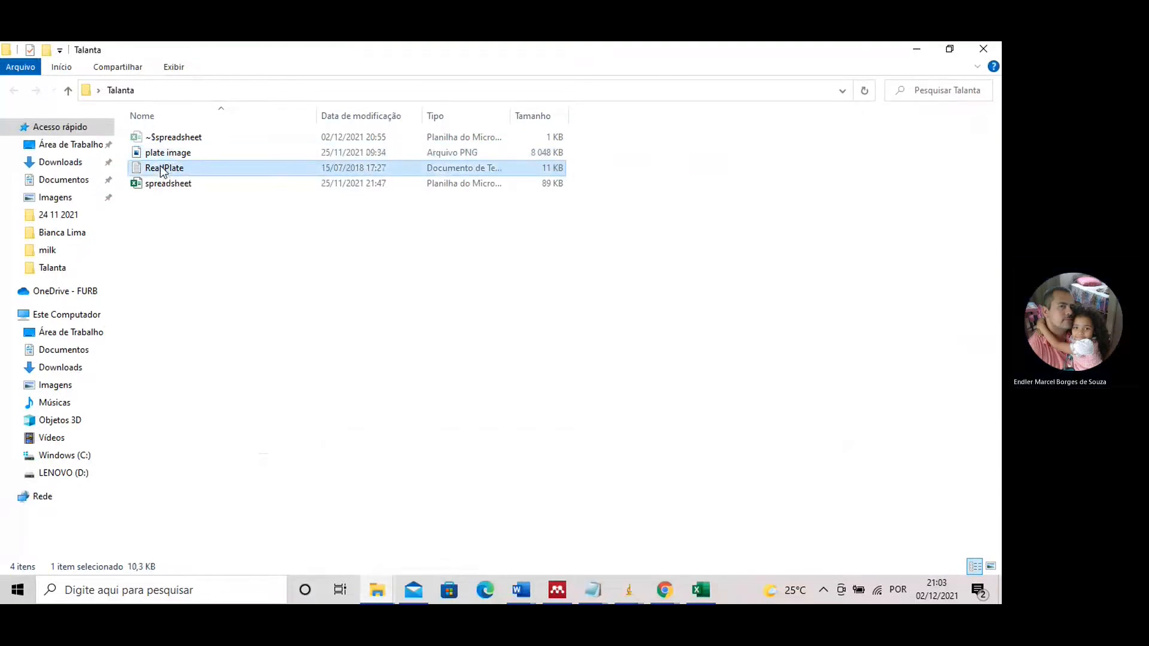
click(163, 155)
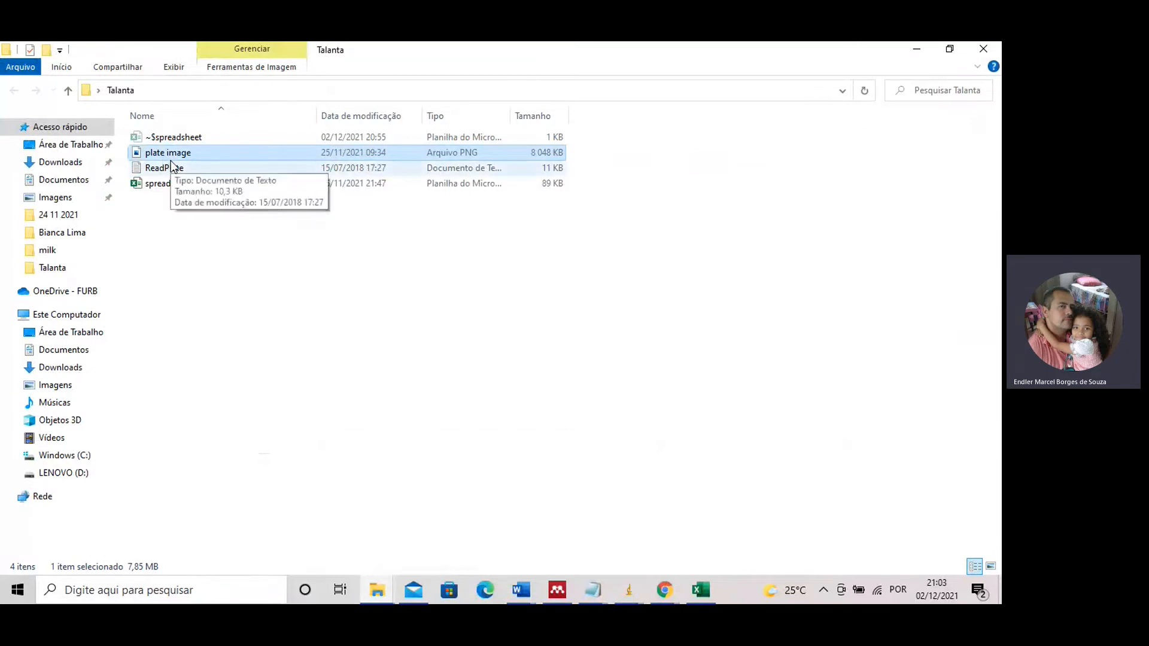
click(176, 156)
click(193, 190)
click(183, 157)
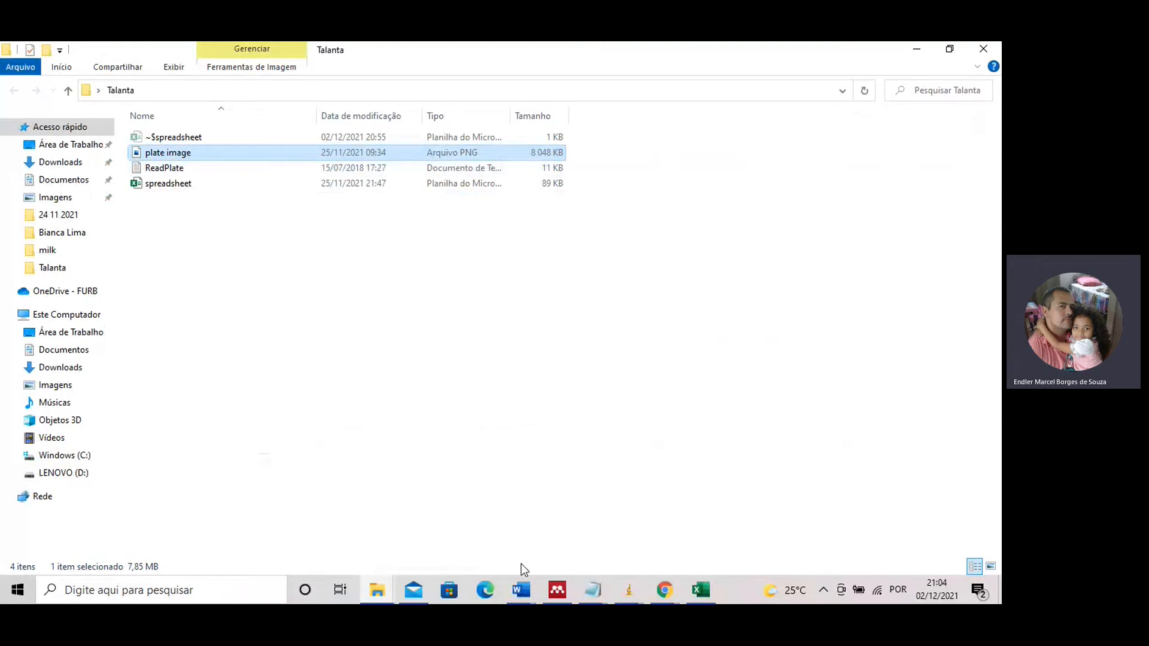
Switch to the Talanta meeting in Microsoft Teams in Chrome and bring up its additional meeting actions.
click(665, 591)
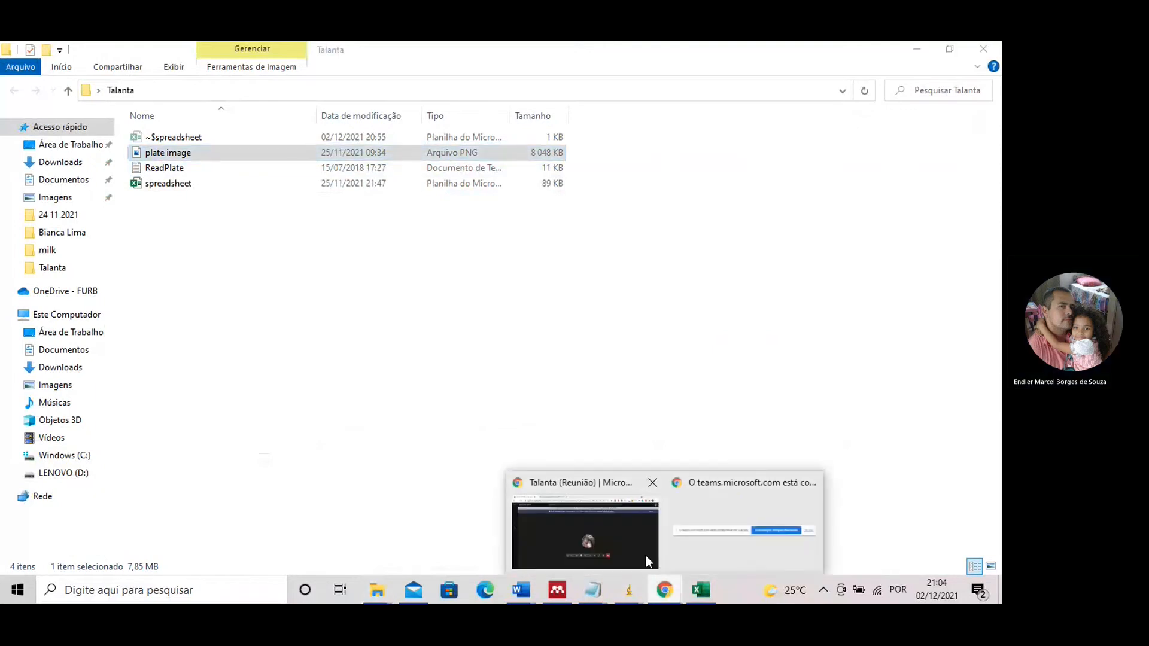
click(645, 555)
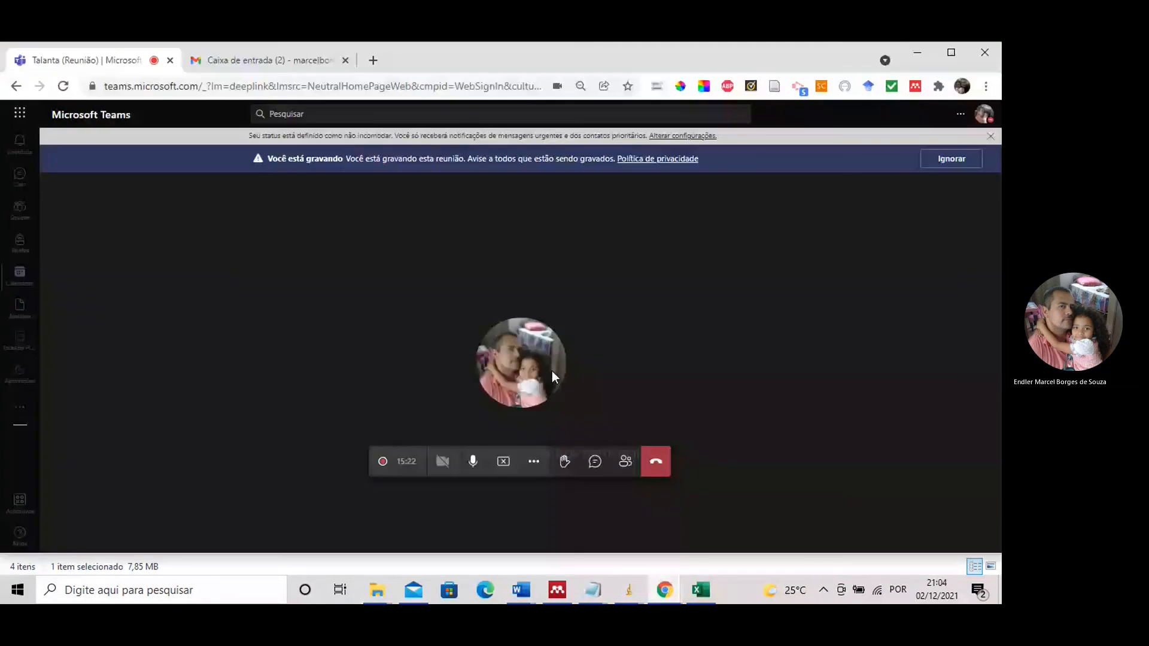
click(533, 462)
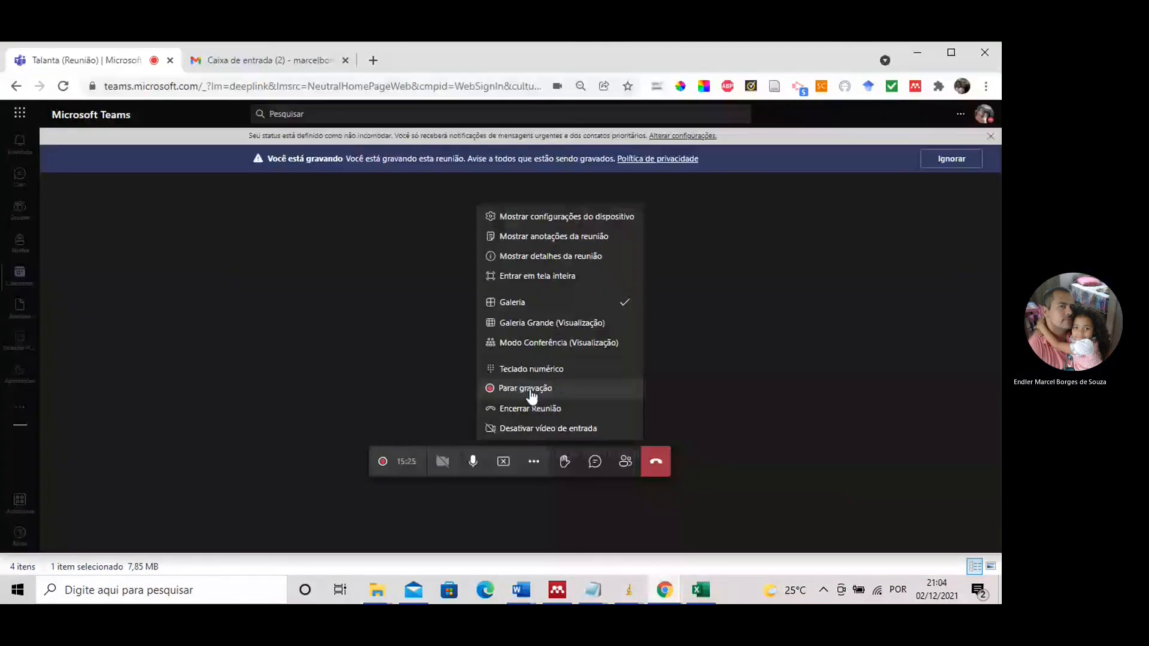